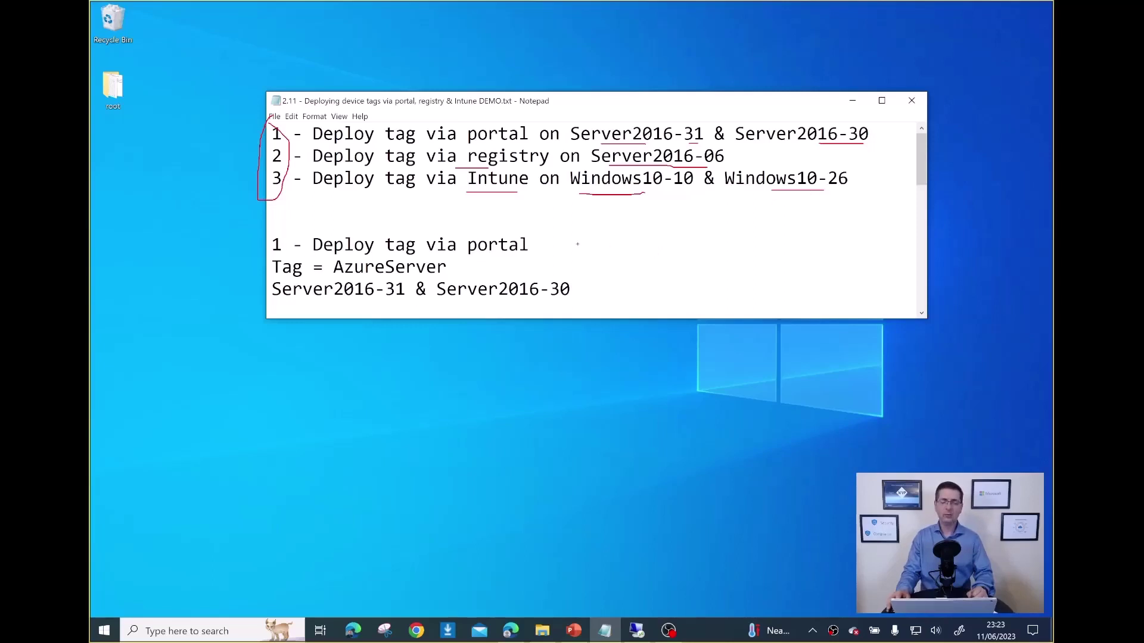
Step: Switch from the notes to the Microsoft 365 Defender device inventory and review the listed devices and their Tags column
{"action": "key", "text": "Escape"}
{"action": "left_click_drag", "start_coordinate": [447, 267], "coordinate": [336, 269]}
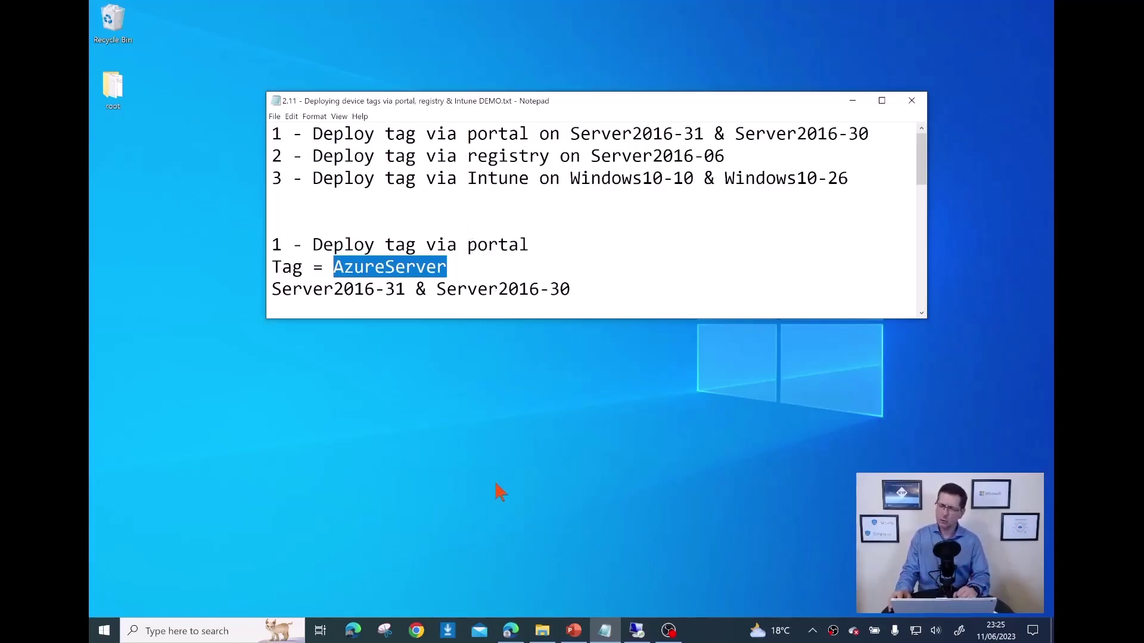
{"action": "left_click", "coordinate": [511, 630]}
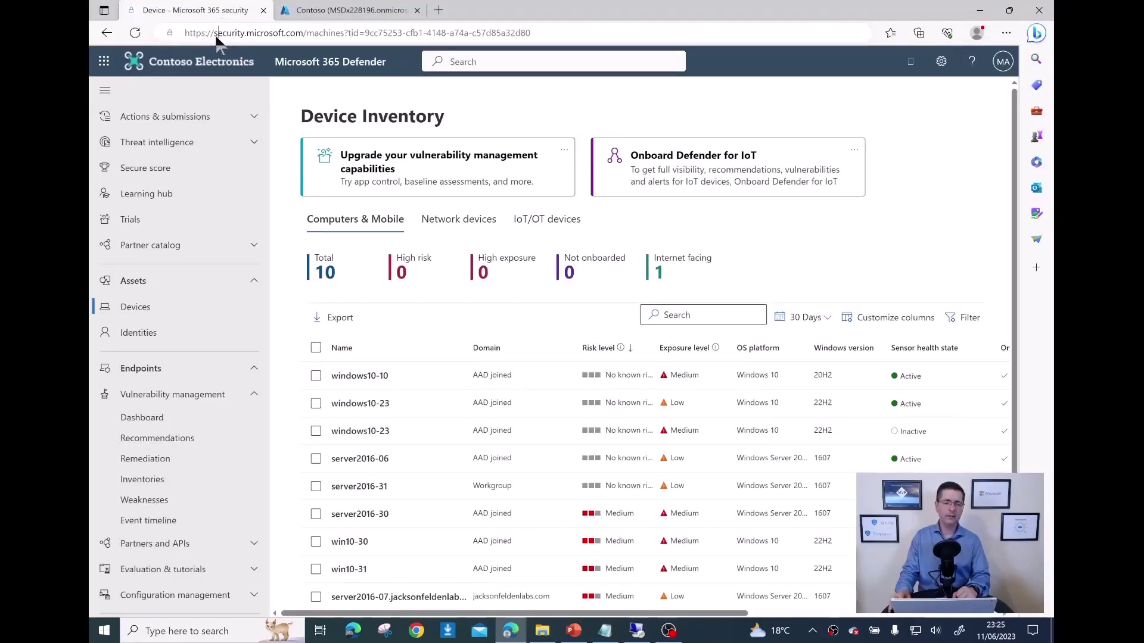
{"action": "left_click_drag", "start_coordinate": [211, 33], "coordinate": [306, 28]}
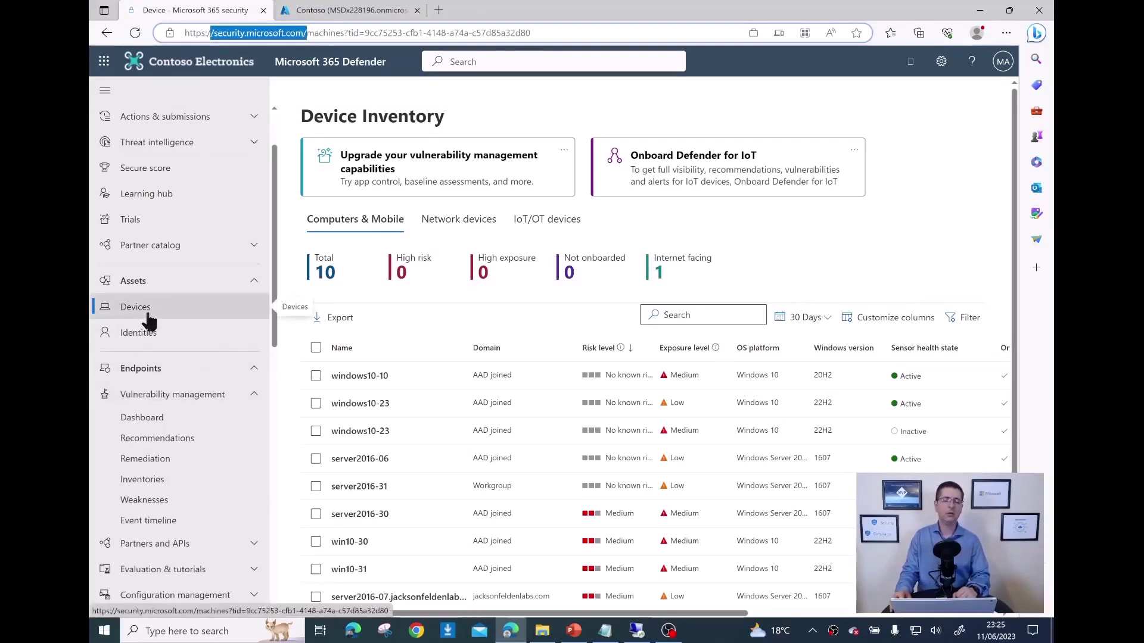
{"action": "scroll", "coordinate": [384, 467], "scroll_direction": "down", "scroll_amount": 1}
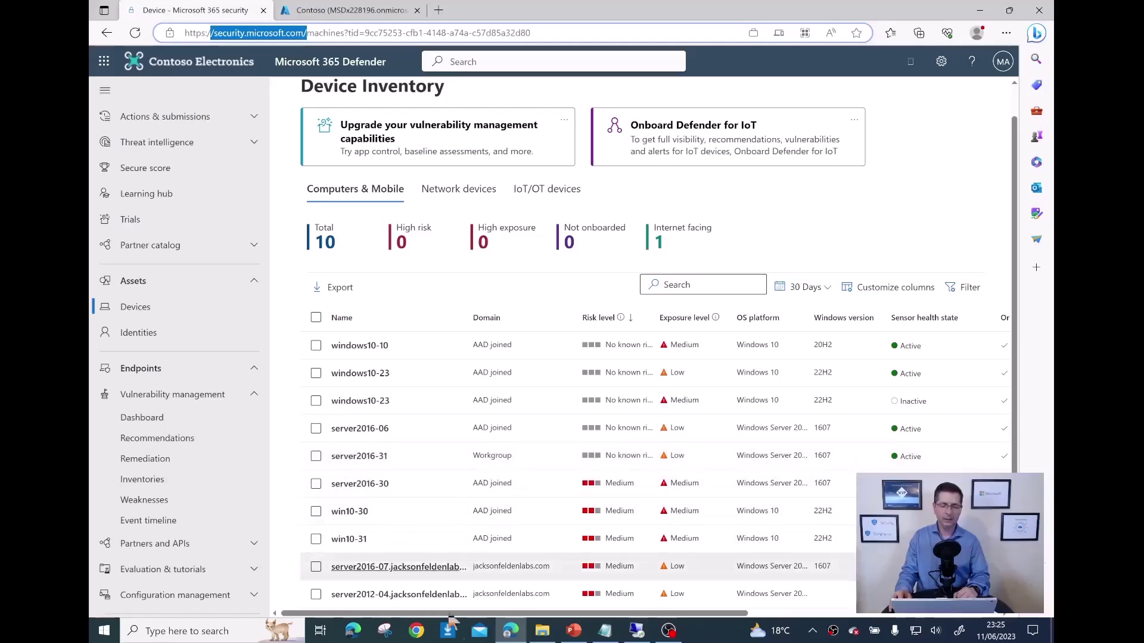
{"action": "left_click_drag", "start_coordinate": [478, 615], "coordinate": [725, 615]}
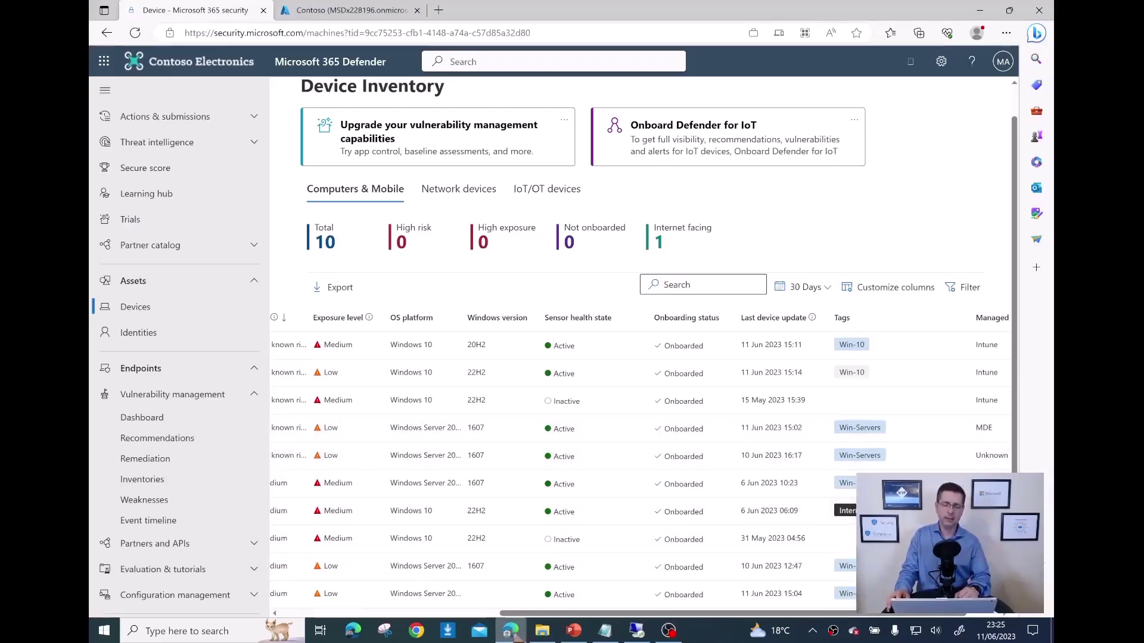
{"action": "left_click_drag", "start_coordinate": [527, 616], "coordinate": [307, 616]}
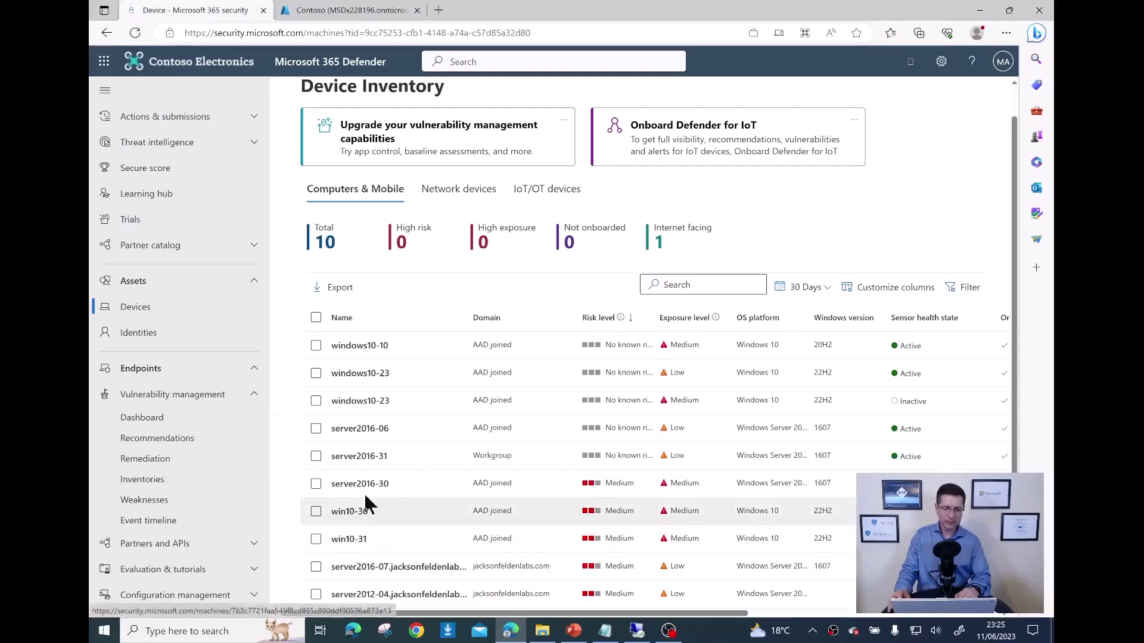
Step: Open the server2016-31 device page, create the machine tag AzureServer on it and save
{"action": "left_click", "coordinate": [369, 457]}
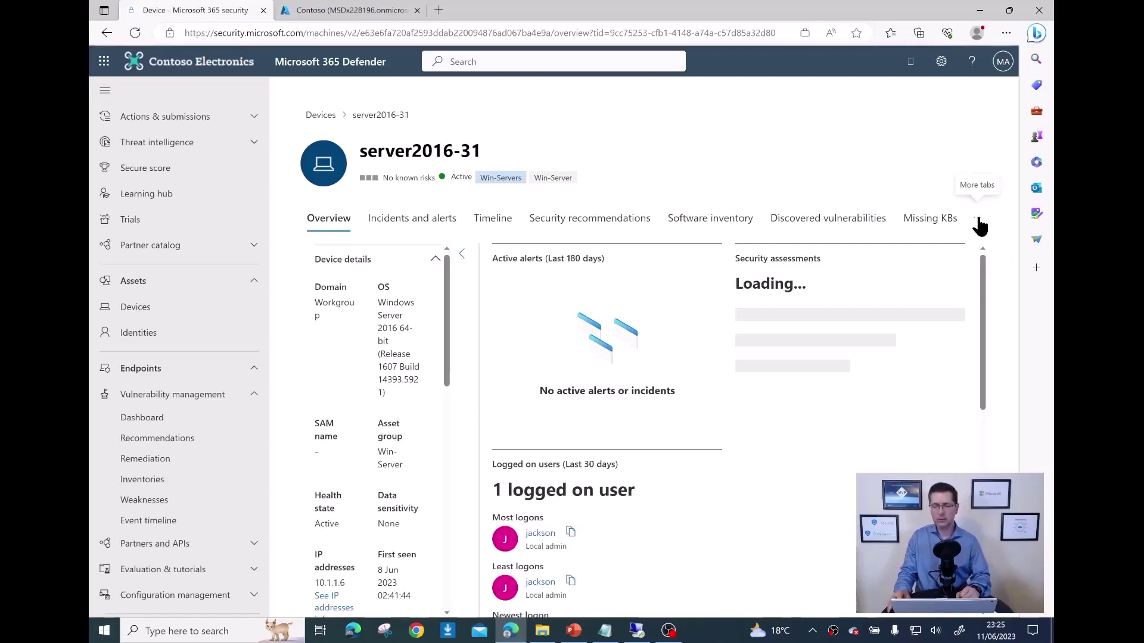
{"action": "left_click", "coordinate": [978, 223]}
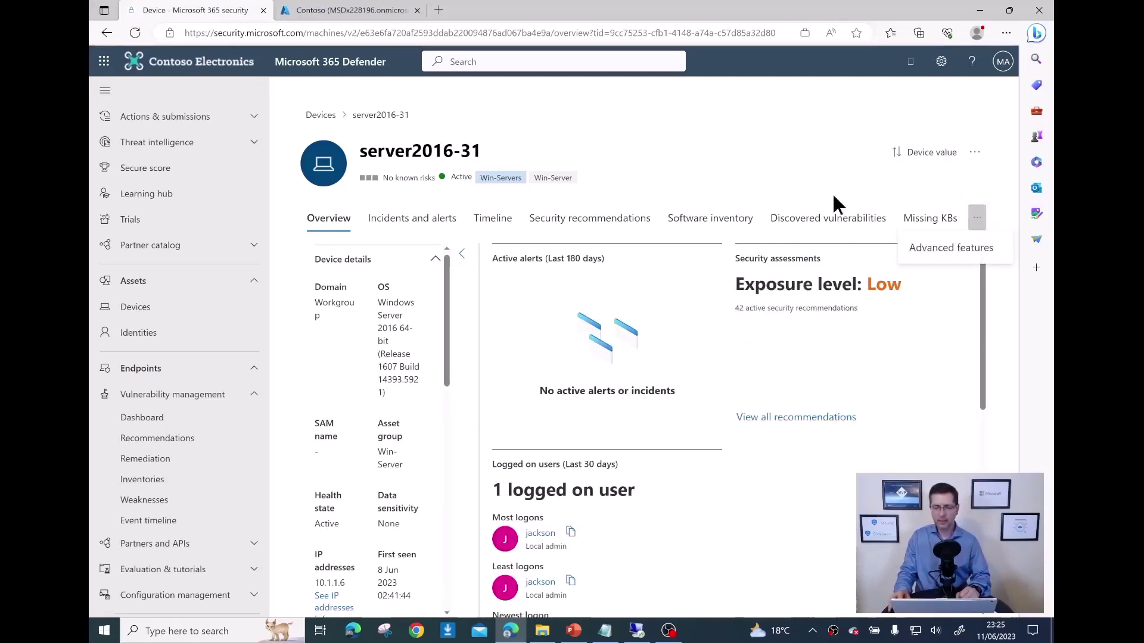
{"action": "left_click", "coordinate": [976, 156]}
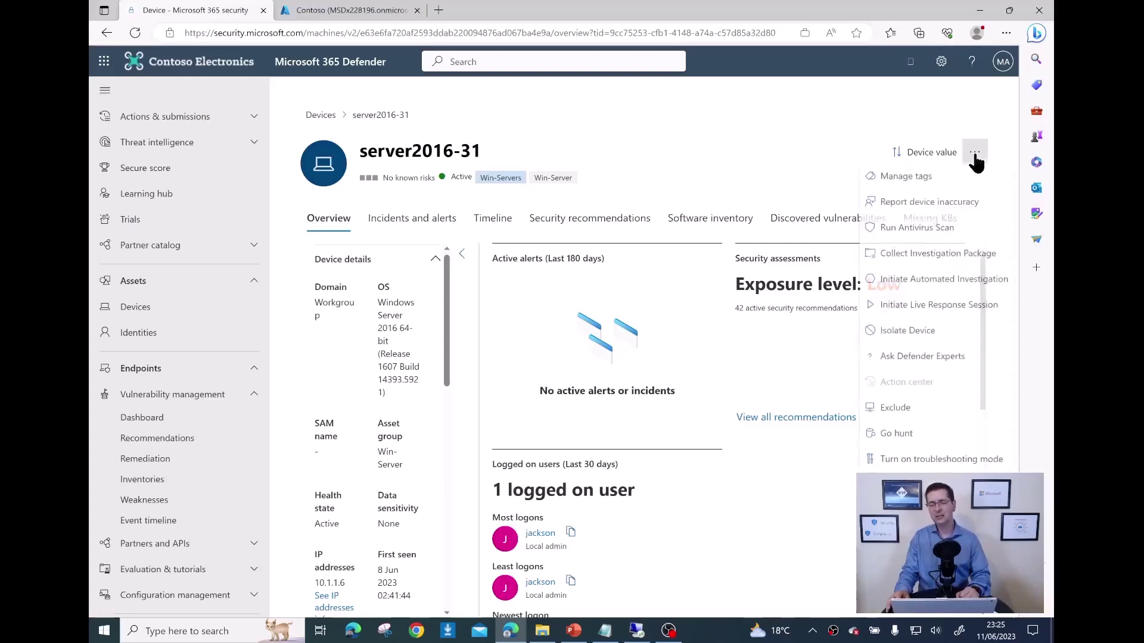
{"action": "left_click", "coordinate": [951, 182]}
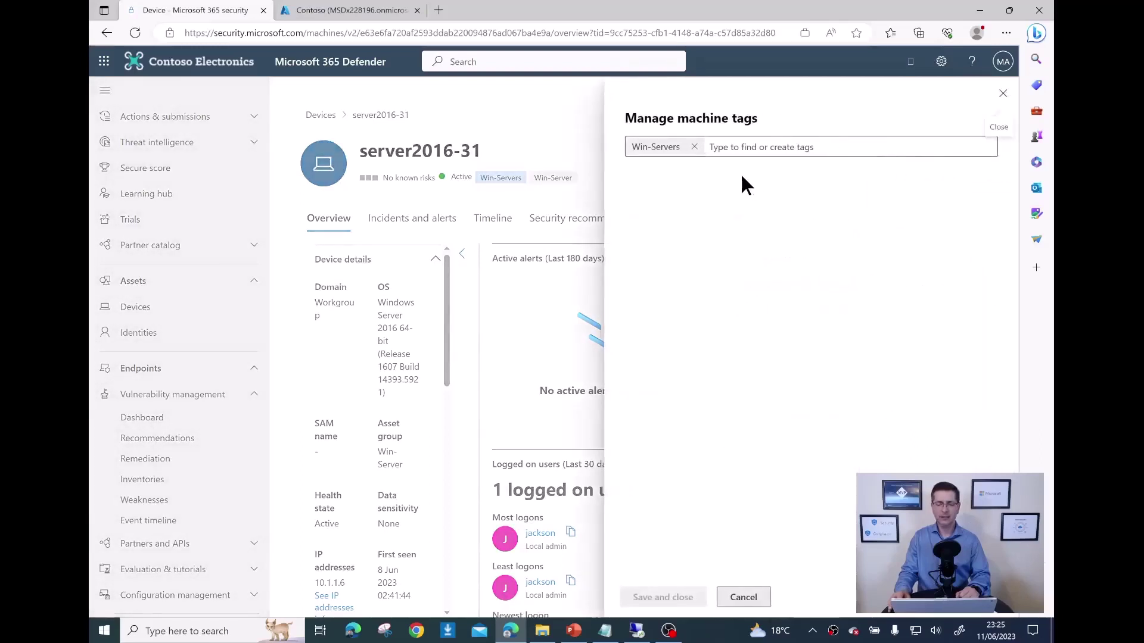
{"action": "left_click", "coordinate": [732, 148]}
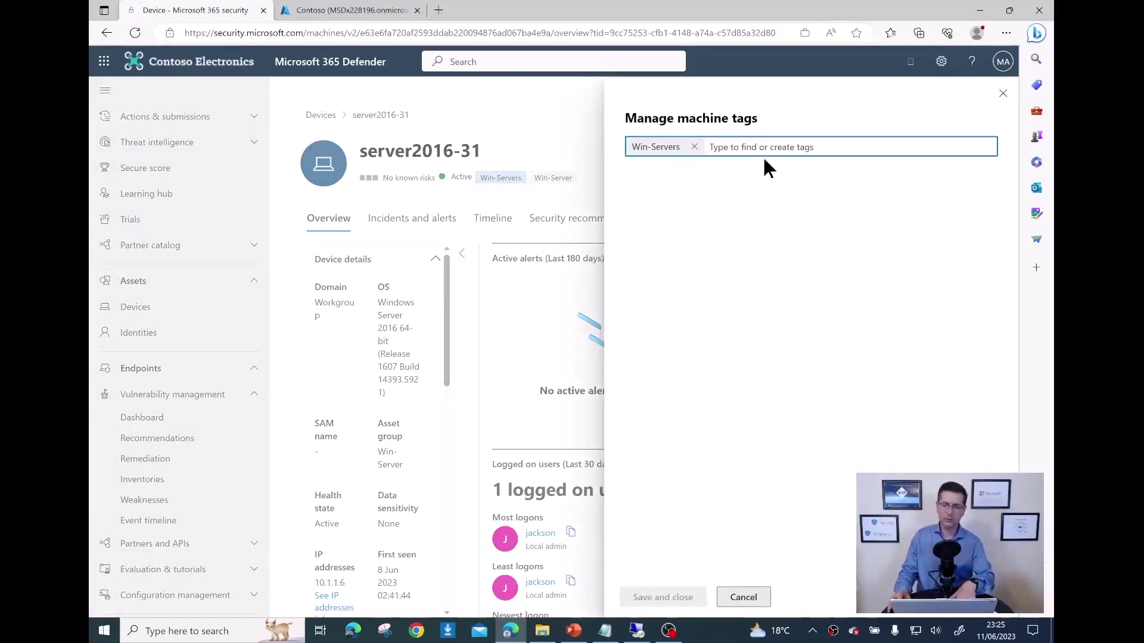
{"action": "type", "text": "AzureServer"}
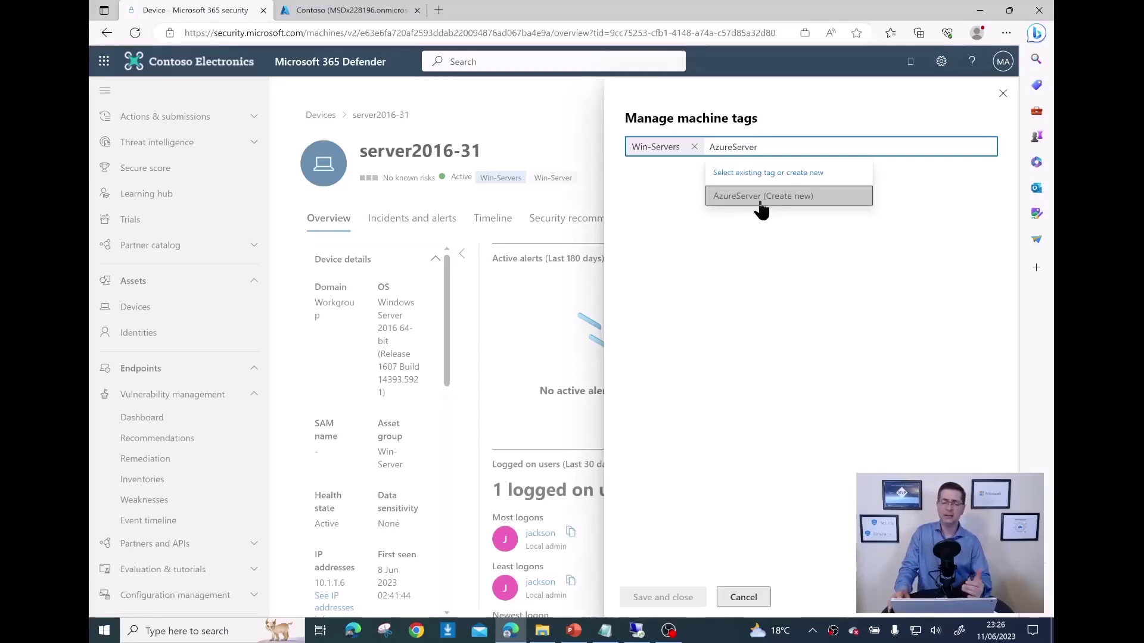
{"action": "left_click", "coordinate": [793, 196]}
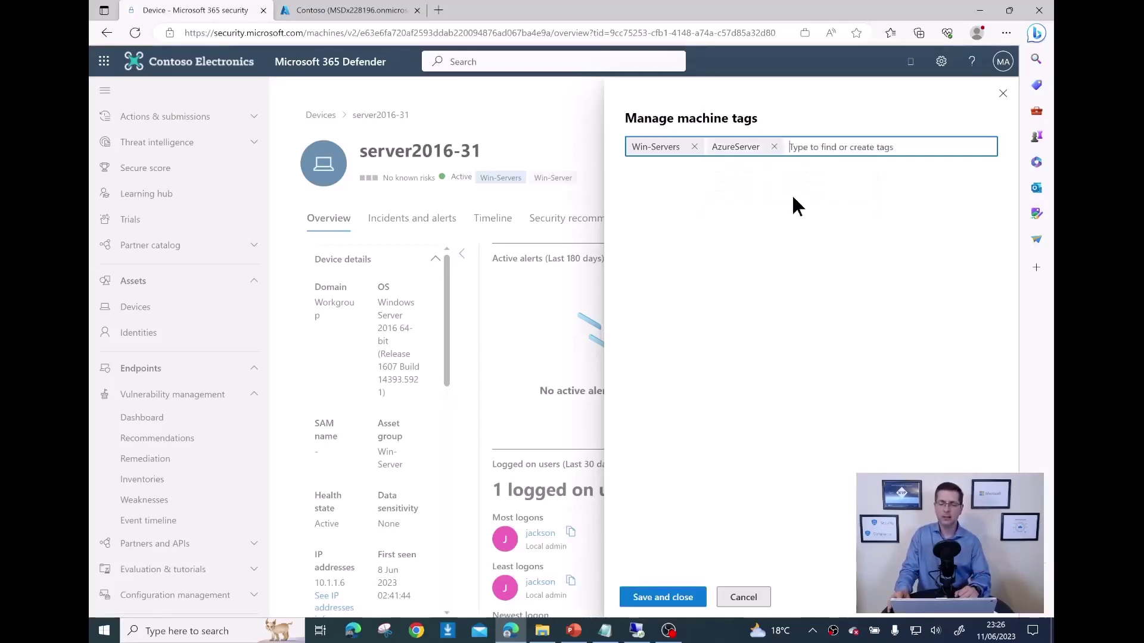
{"action": "left_click", "coordinate": [661, 601]}
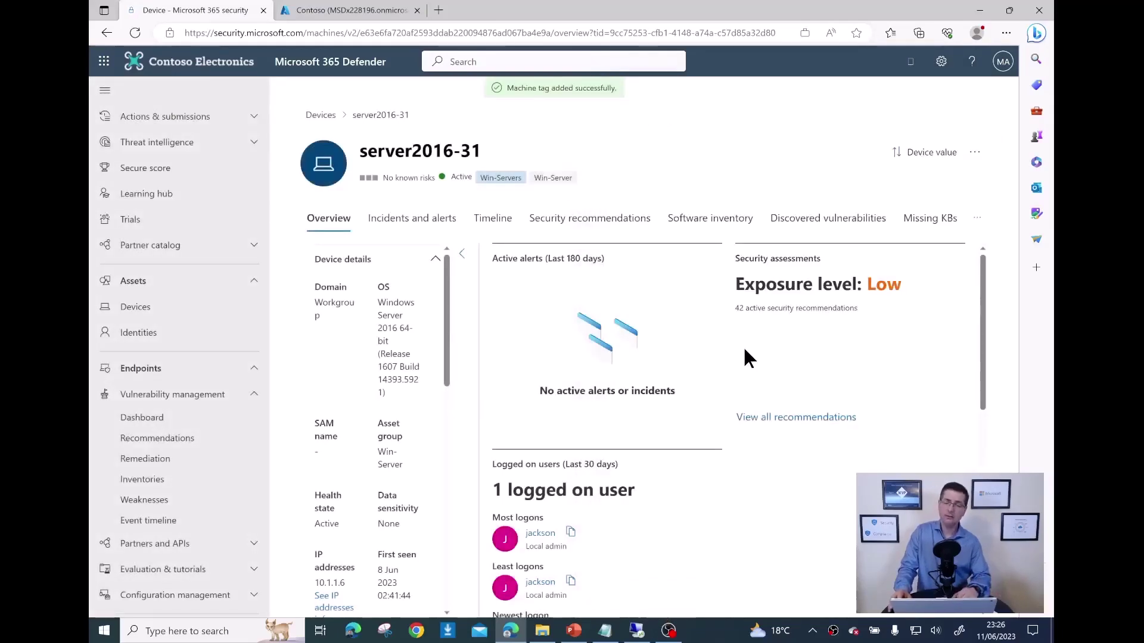
Step: Return to the device inventory, open server2016-30, add the machine tag AzureServer and save
{"action": "left_click", "coordinate": [154, 313]}
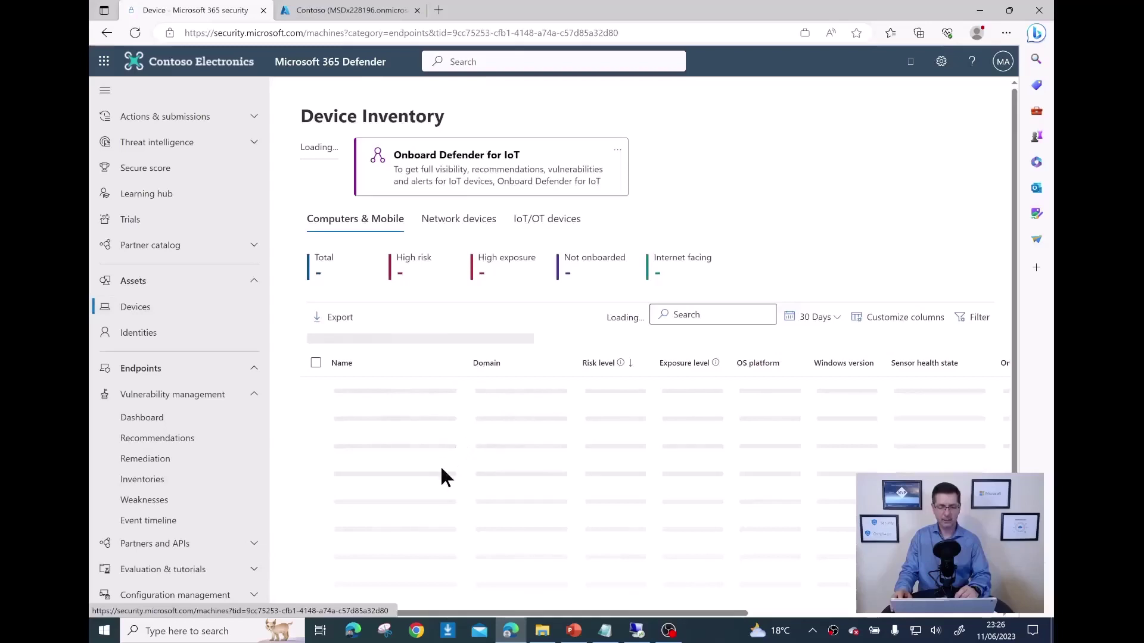
{"action": "scroll", "coordinate": [438, 485], "scroll_direction": "down", "scroll_amount": 1}
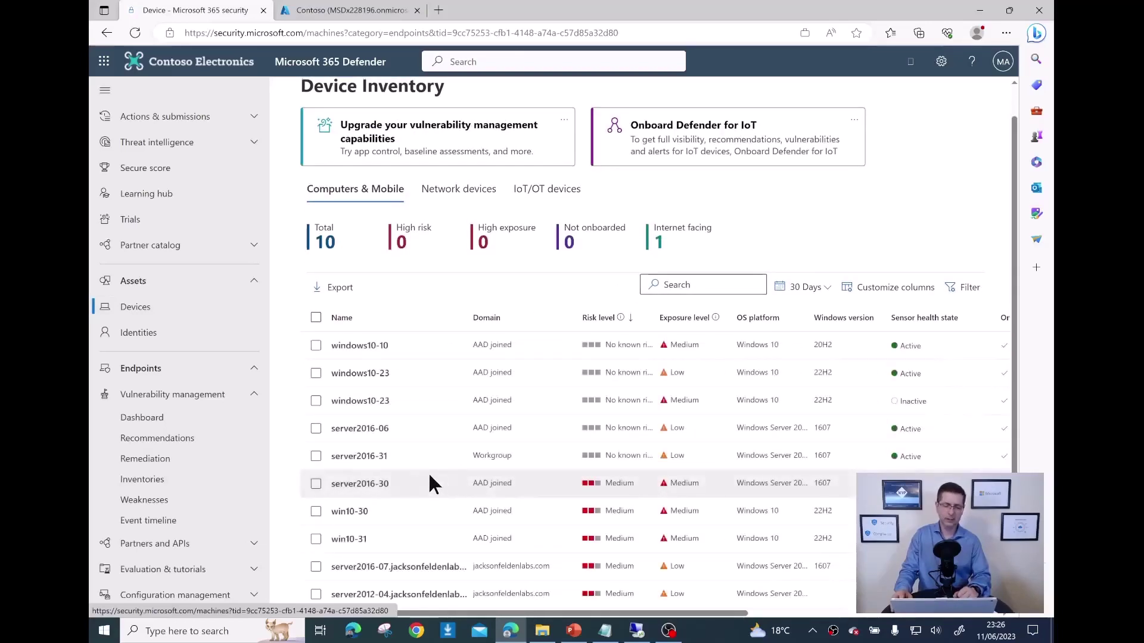
{"action": "left_click", "coordinate": [376, 486]}
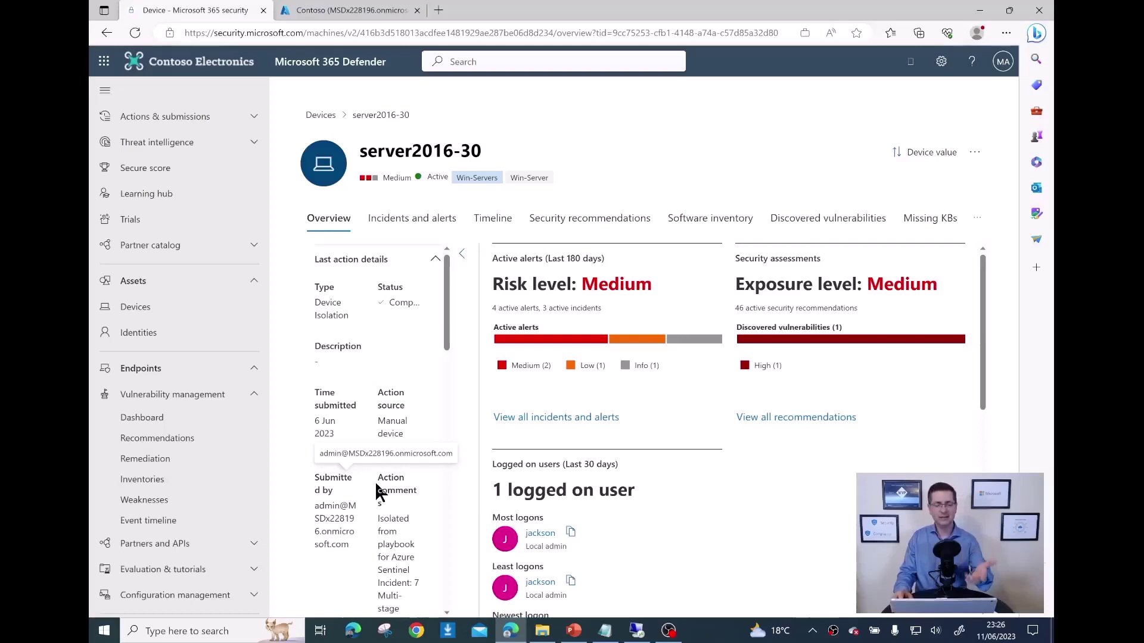
{"action": "left_click", "coordinate": [976, 156]}
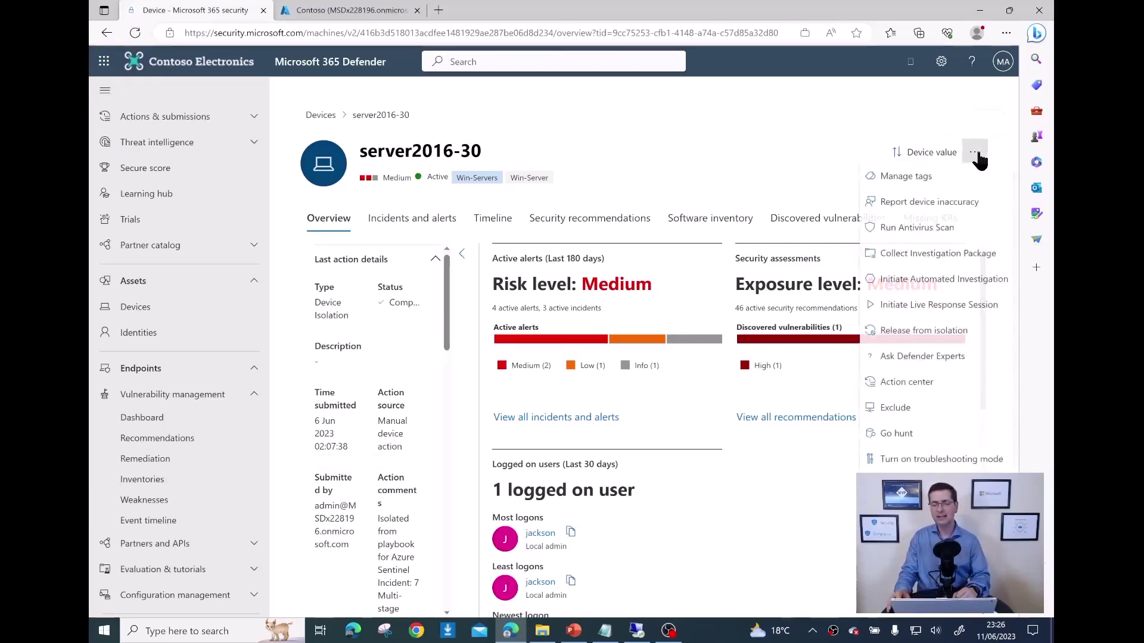
{"action": "left_click", "coordinate": [953, 179]}
{"action": "left_click", "coordinate": [802, 152]}
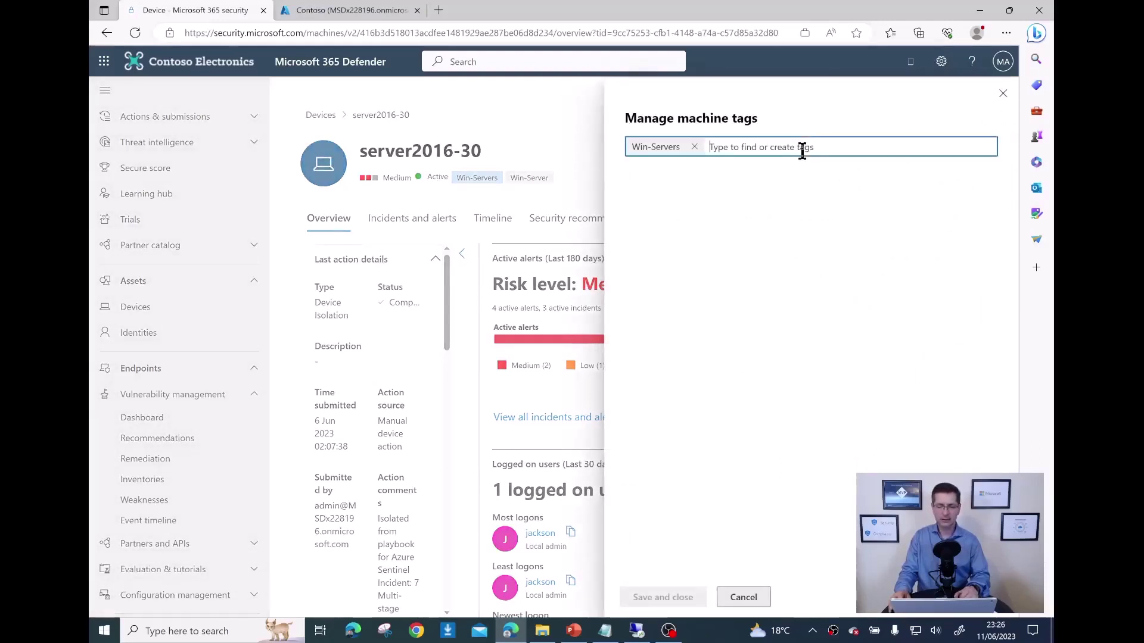
{"action": "type", "text": "AzureServer"}
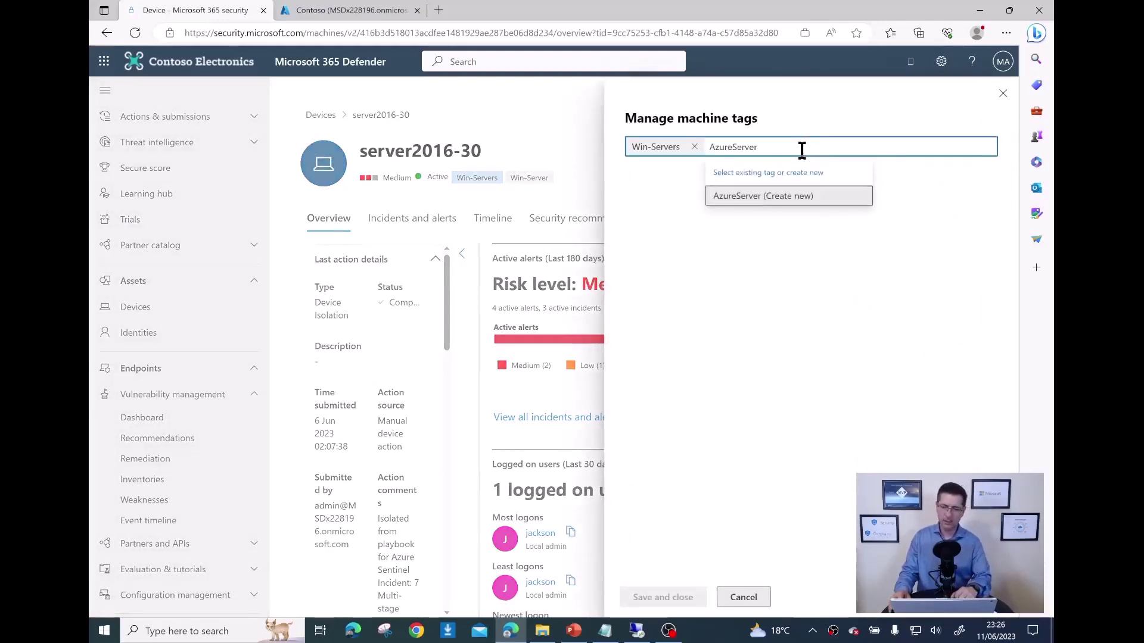
{"action": "left_click", "coordinate": [750, 203]}
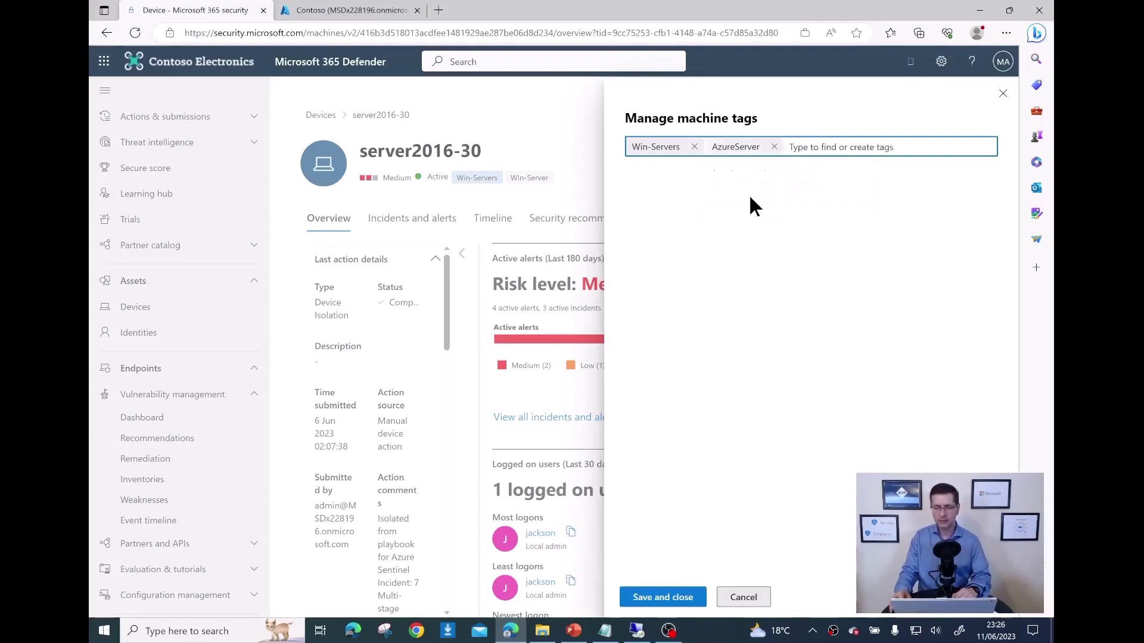
{"action": "left_click", "coordinate": [645, 602]}
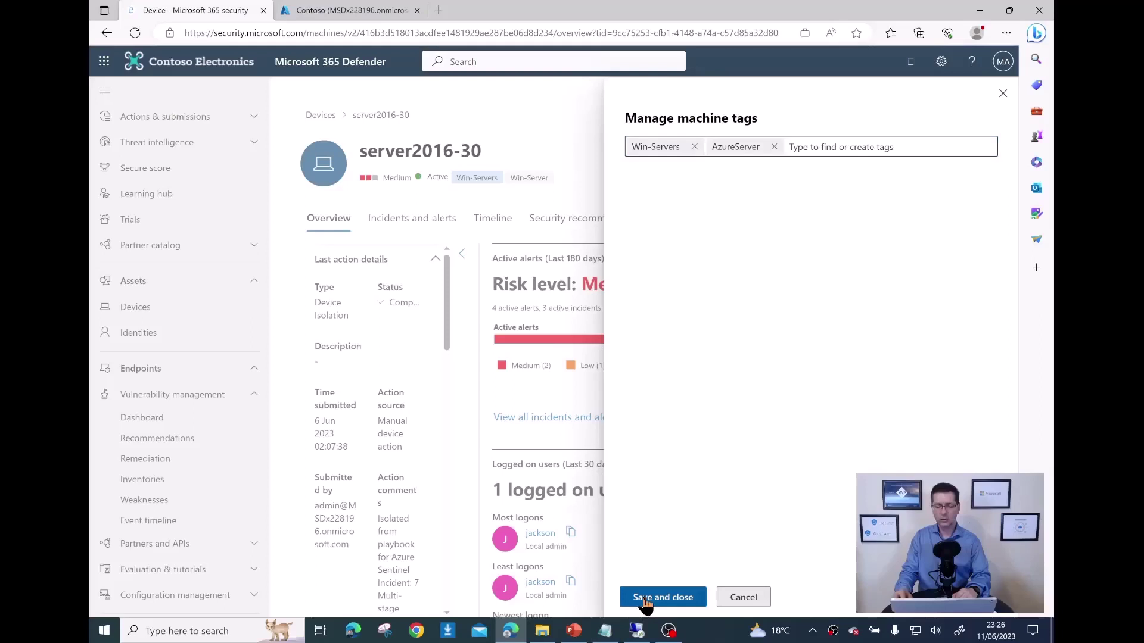
Step: Go back to the device inventory and check the Tags column for the two servers
{"action": "left_click", "coordinate": [153, 314]}
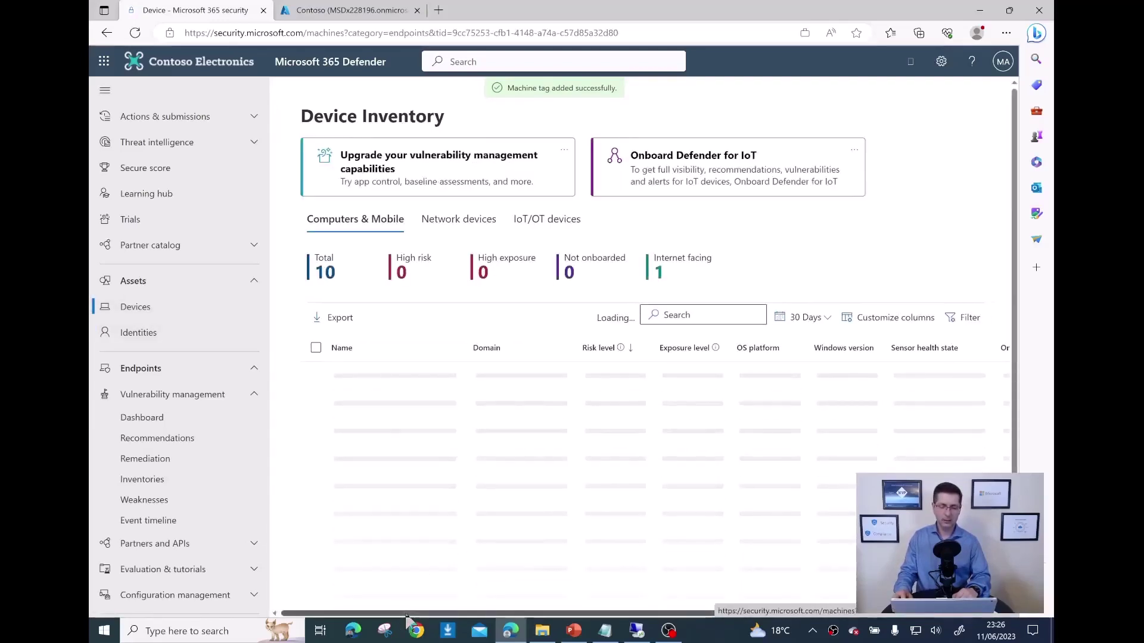
{"action": "left_click_drag", "start_coordinate": [407, 615], "coordinate": [656, 614]}
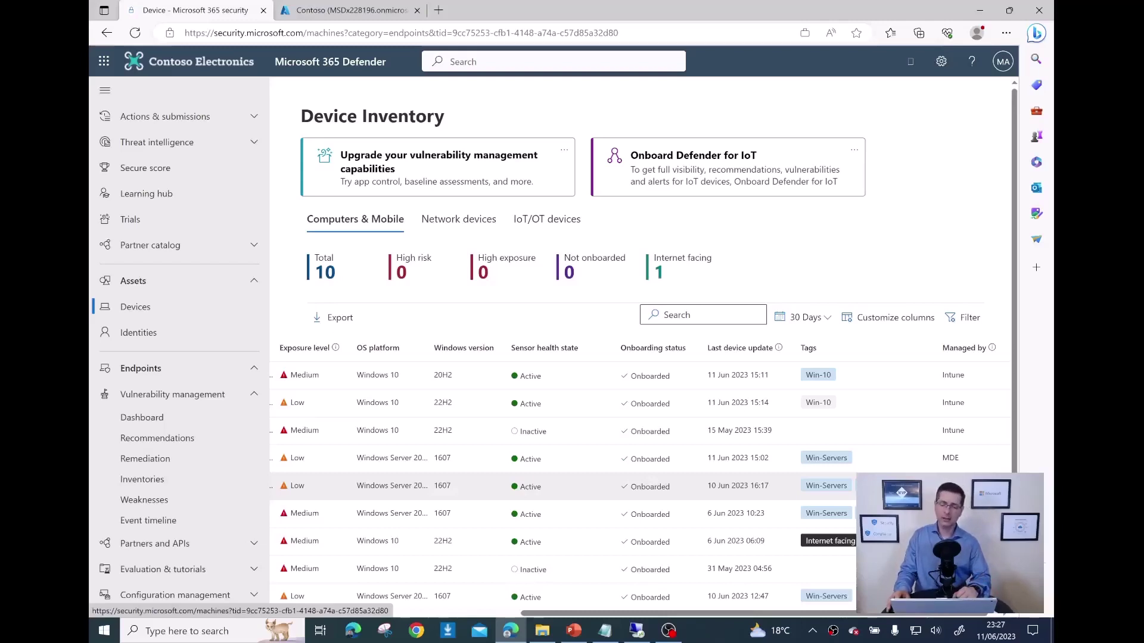
Step: Switch to the Notepad notes and review the registry path, DeviceTagging key, Group value and FileServer data for Server2016-06
{"action": "left_click", "coordinate": [573, 633]}
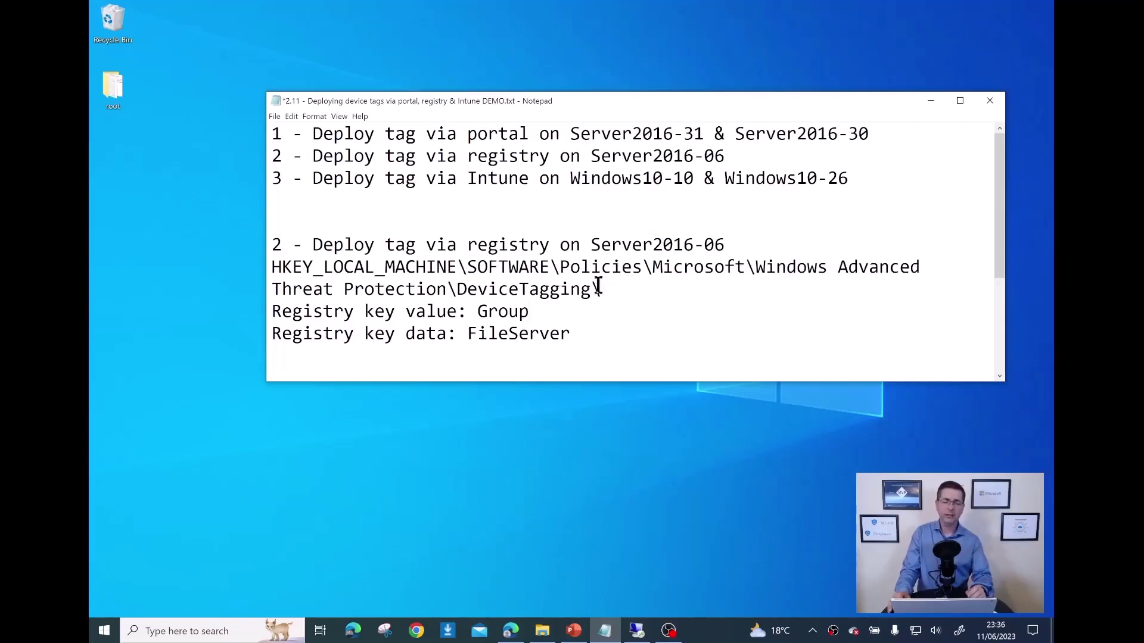
{"action": "left_click_drag", "start_coordinate": [273, 269], "coordinate": [450, 289]}
{"action": "left_click", "coordinate": [457, 290]}
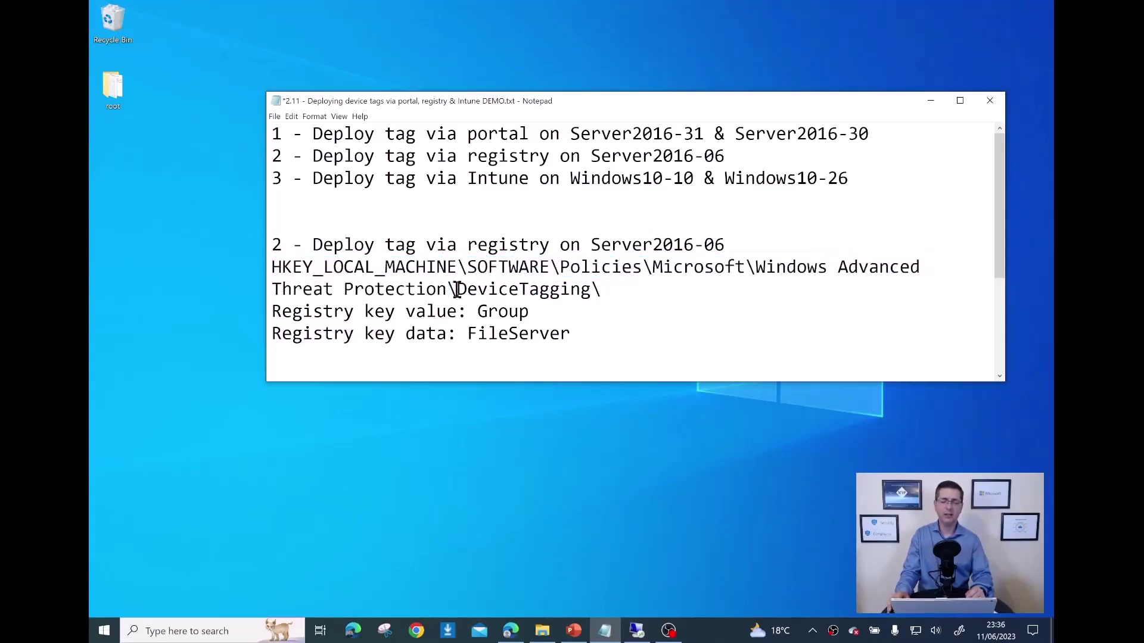
{"action": "left_click_drag", "start_coordinate": [457, 290], "coordinate": [592, 292]}
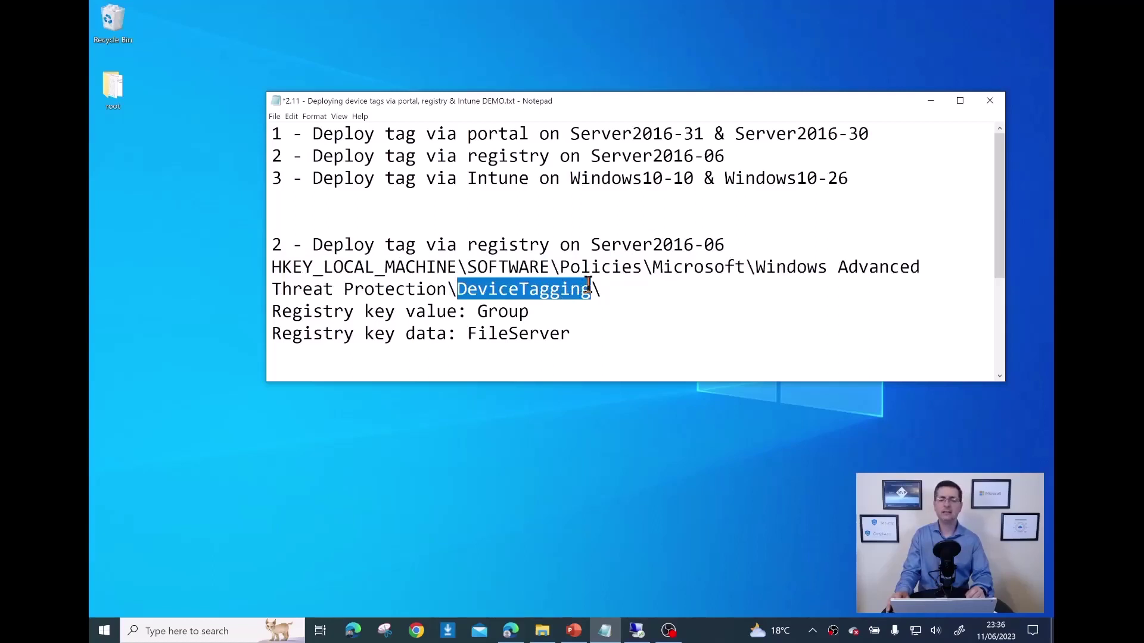
{"action": "left_click_drag", "start_coordinate": [530, 312], "coordinate": [477, 312]}
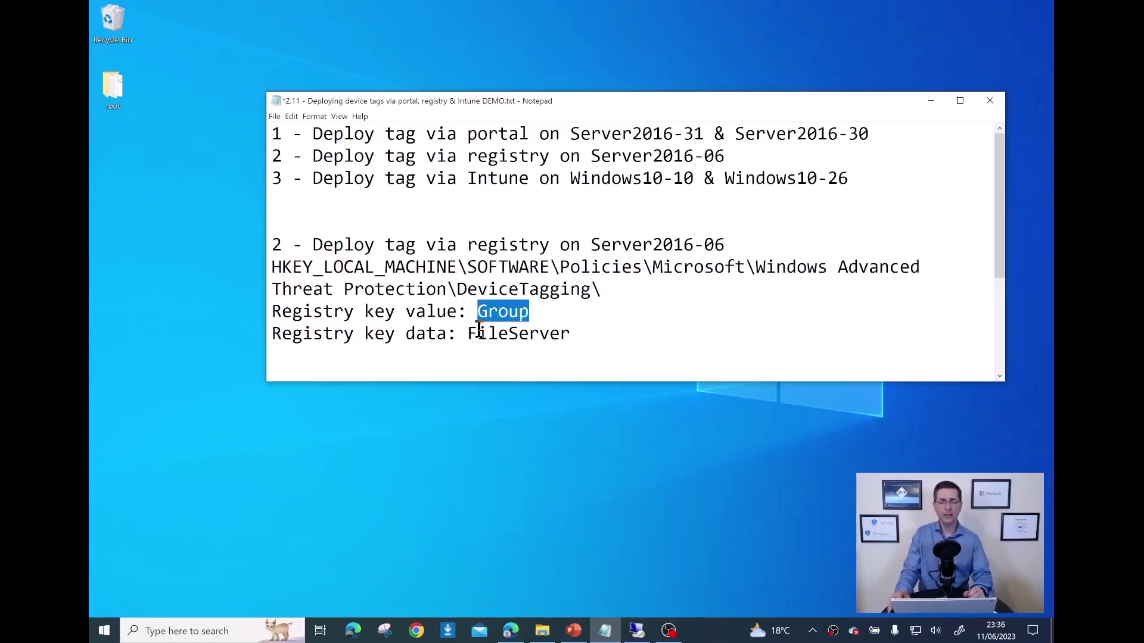
{"action": "left_click_drag", "start_coordinate": [467, 335], "coordinate": [566, 334]}
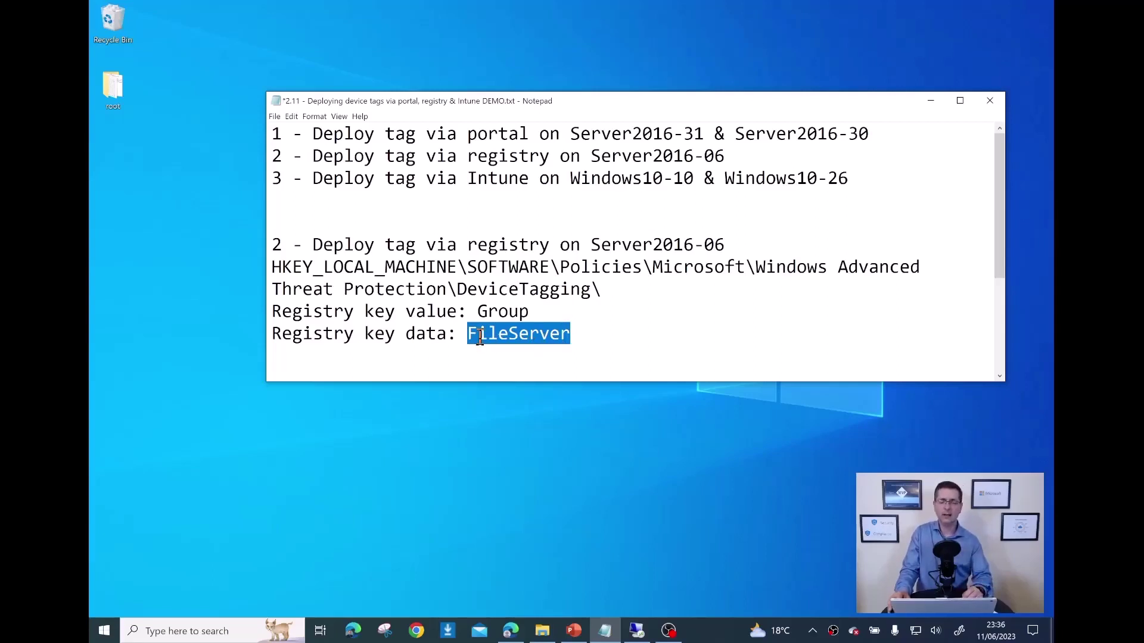
{"action": "left_click_drag", "start_coordinate": [590, 245], "coordinate": [728, 245]}
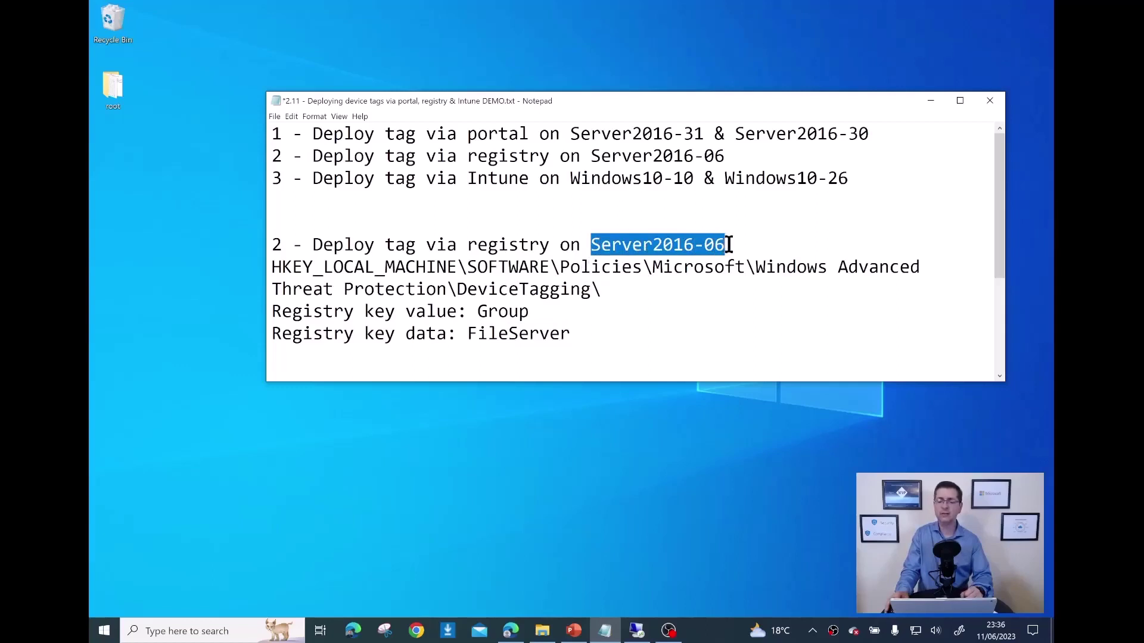
{"action": "left_click", "coordinate": [568, 296]}
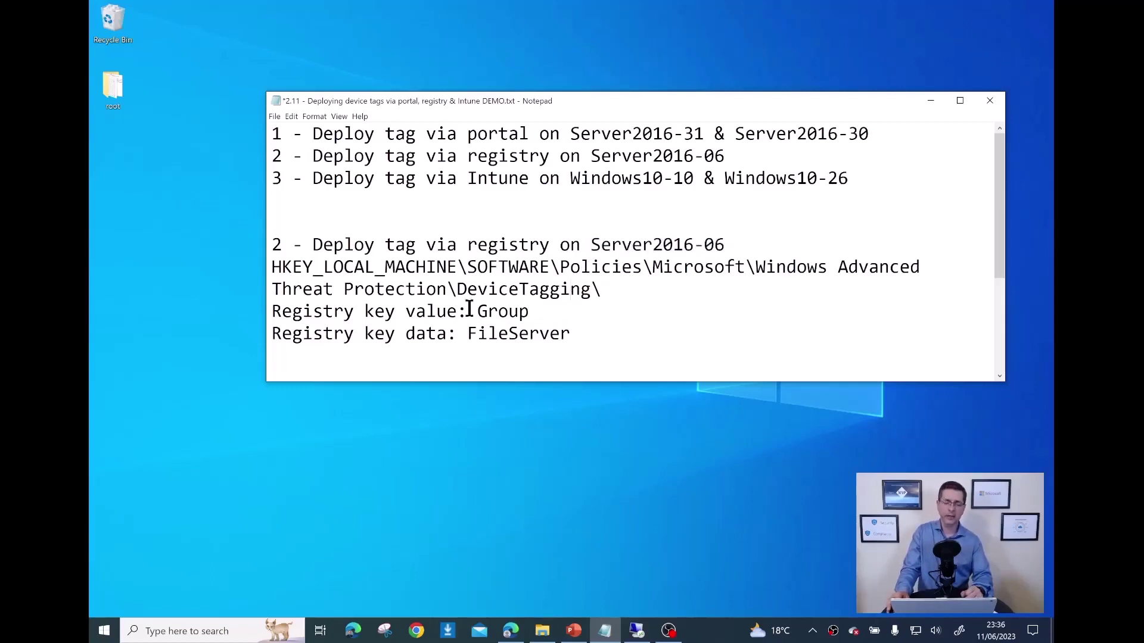
Step: Copy the key name DeviceTagging from the registry path in the notes
{"action": "left_click_drag", "start_coordinate": [447, 290], "coordinate": [263, 270]}
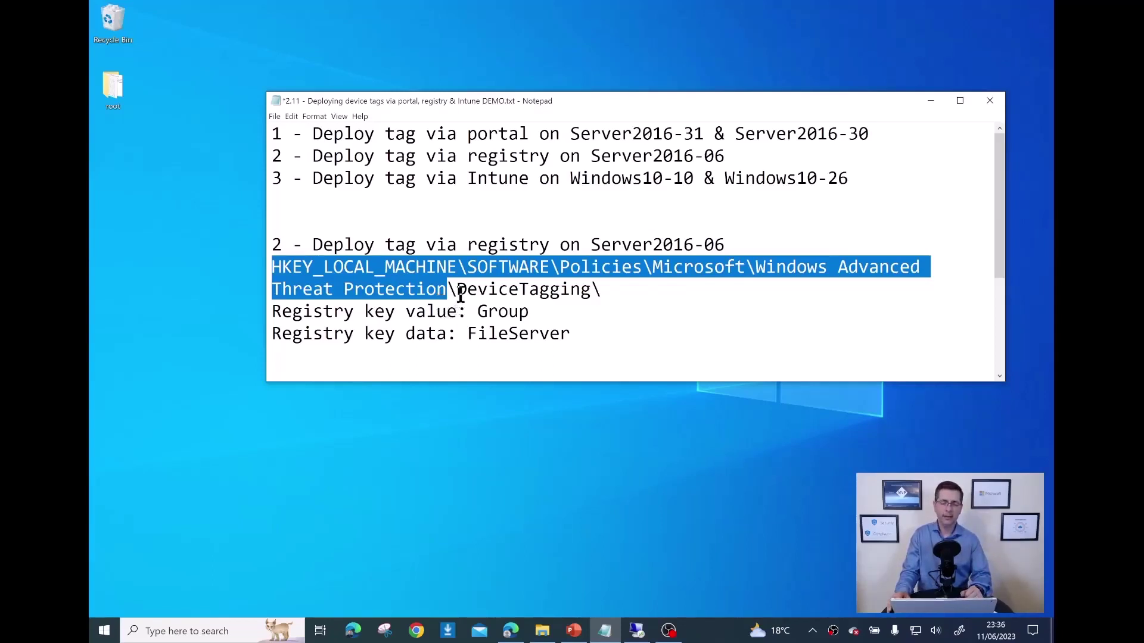
{"action": "left_click_drag", "start_coordinate": [459, 290], "coordinate": [588, 290]}
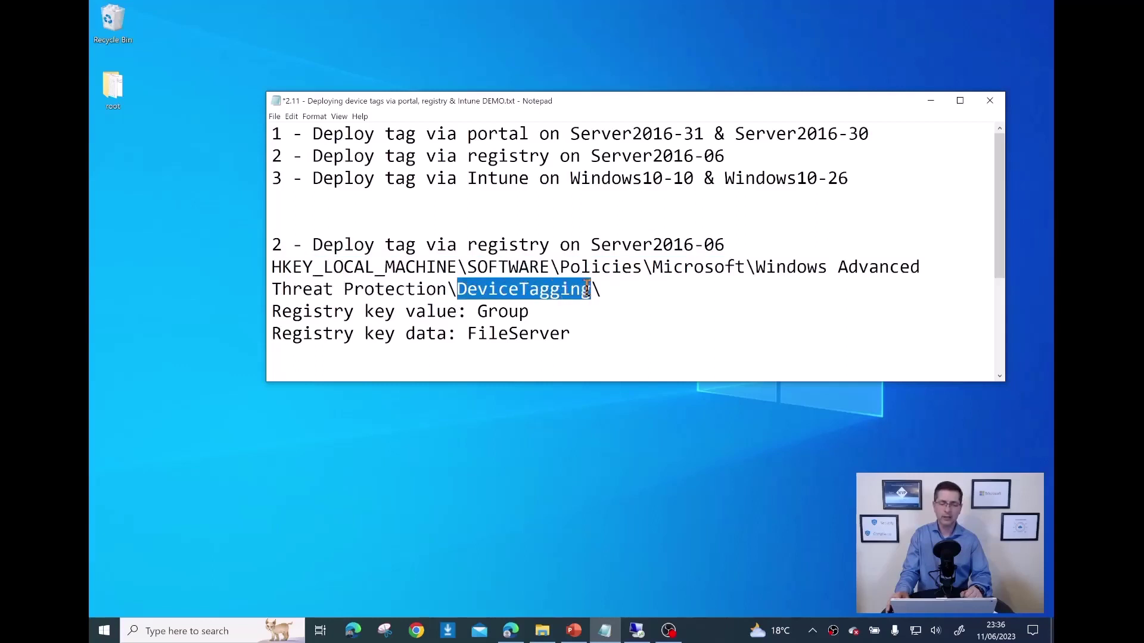
{"action": "right_click", "coordinate": [550, 290]}
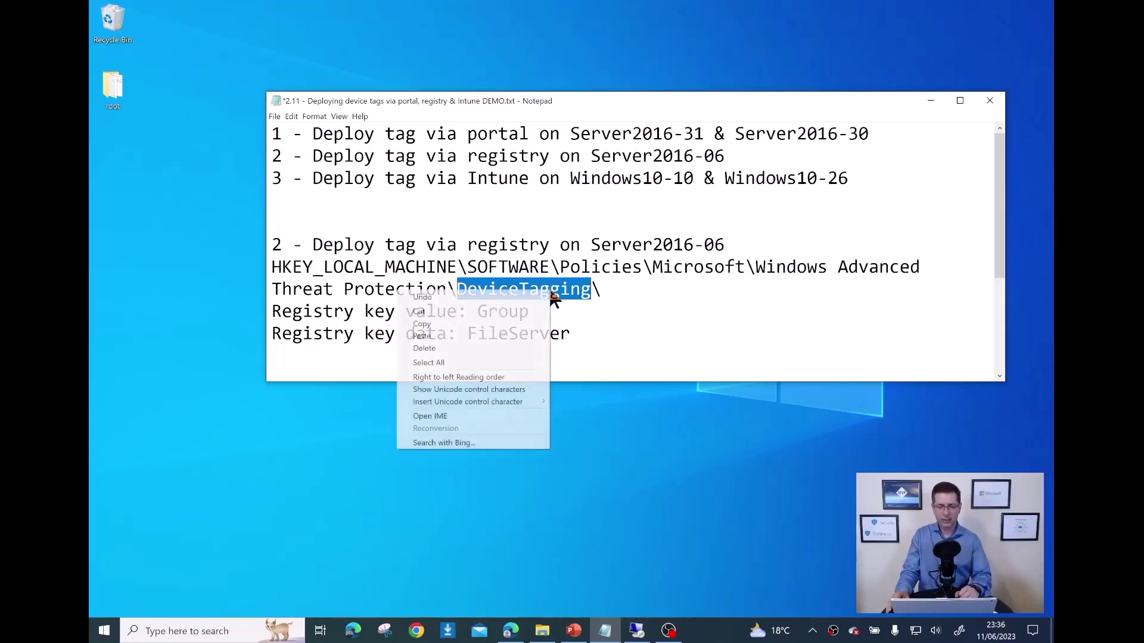
{"action": "left_click", "coordinate": [472, 325]}
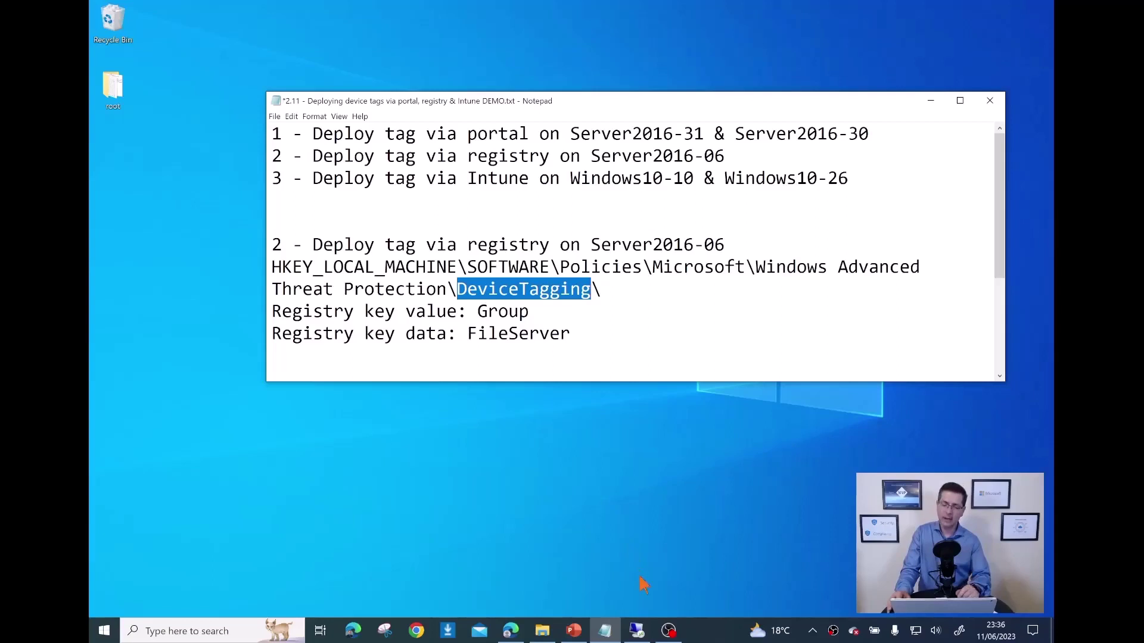
Step: Switch to the Server2016-06 virtual machine and check its name with the hostname command in PowerShell, then minimize the console
{"action": "left_click", "coordinate": [637, 632]}
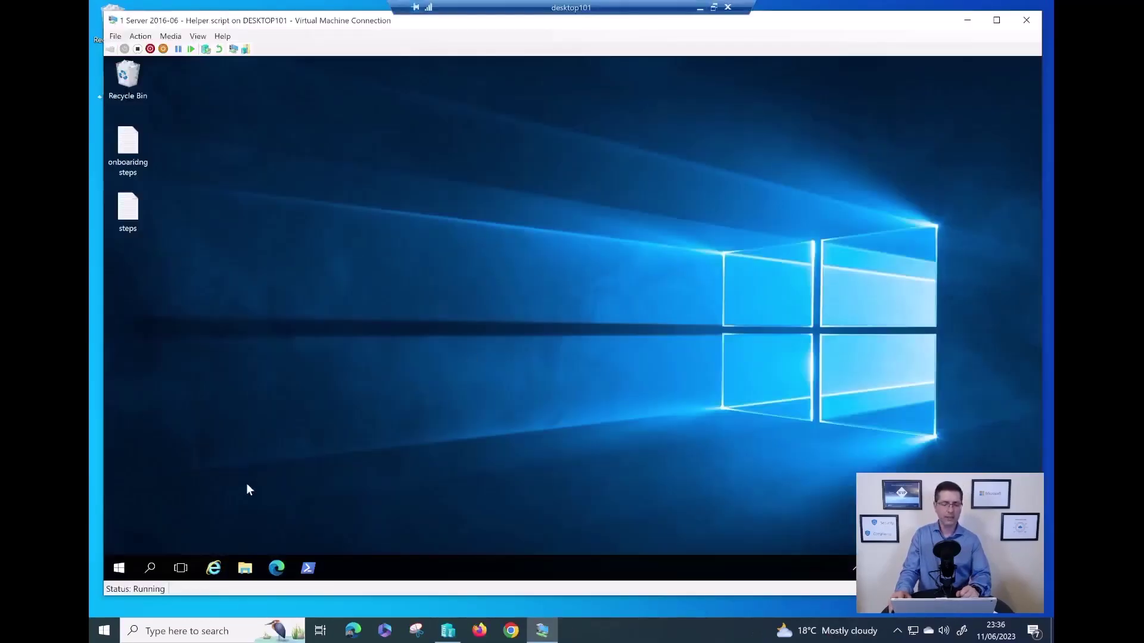
{"action": "left_click", "coordinate": [308, 569]}
{"action": "left_click", "coordinate": [421, 384]}
{"action": "type", "text": "hostname"}
{"action": "key", "text": "Return"}
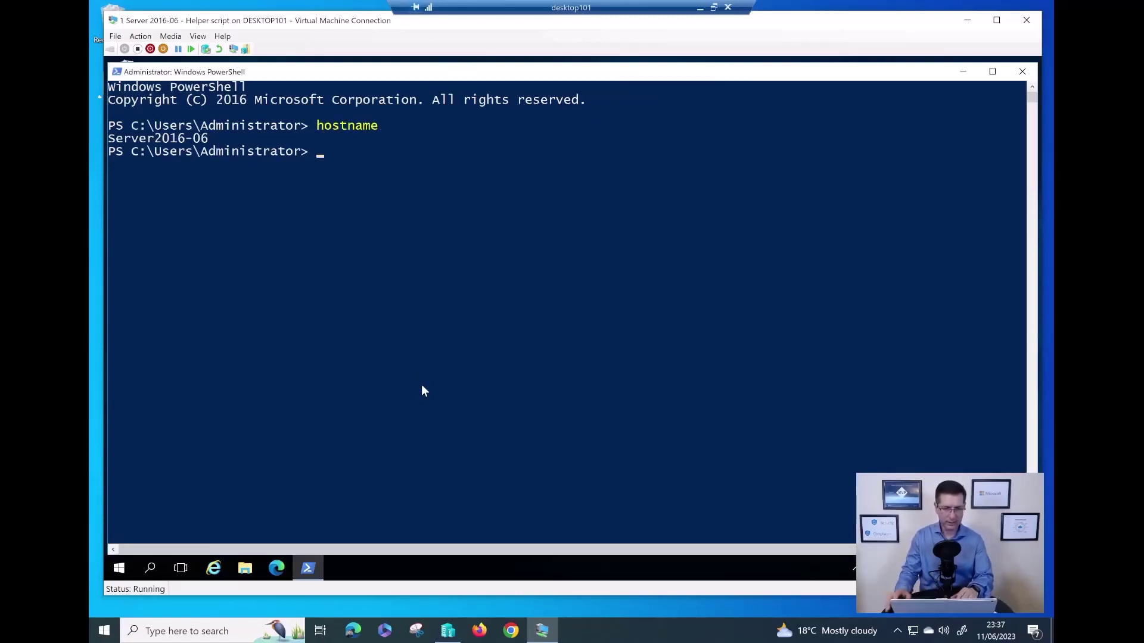
{"action": "left_click_drag", "start_coordinate": [218, 139], "coordinate": [139, 139]}
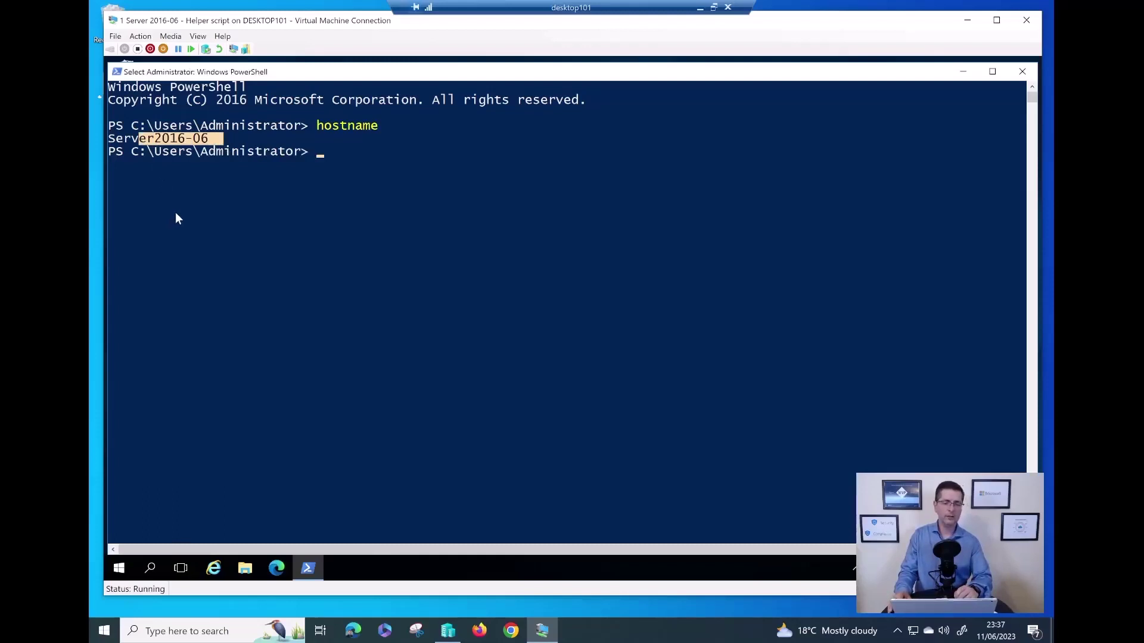
{"action": "left_click", "coordinate": [417, 191]}
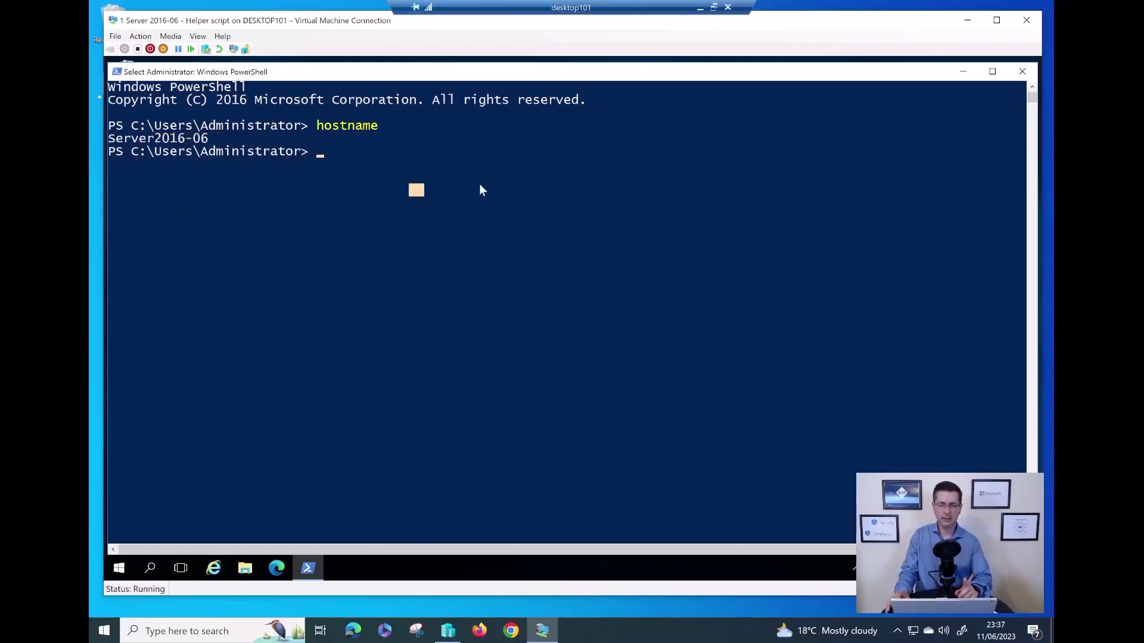
{"action": "left_click", "coordinate": [963, 71]}
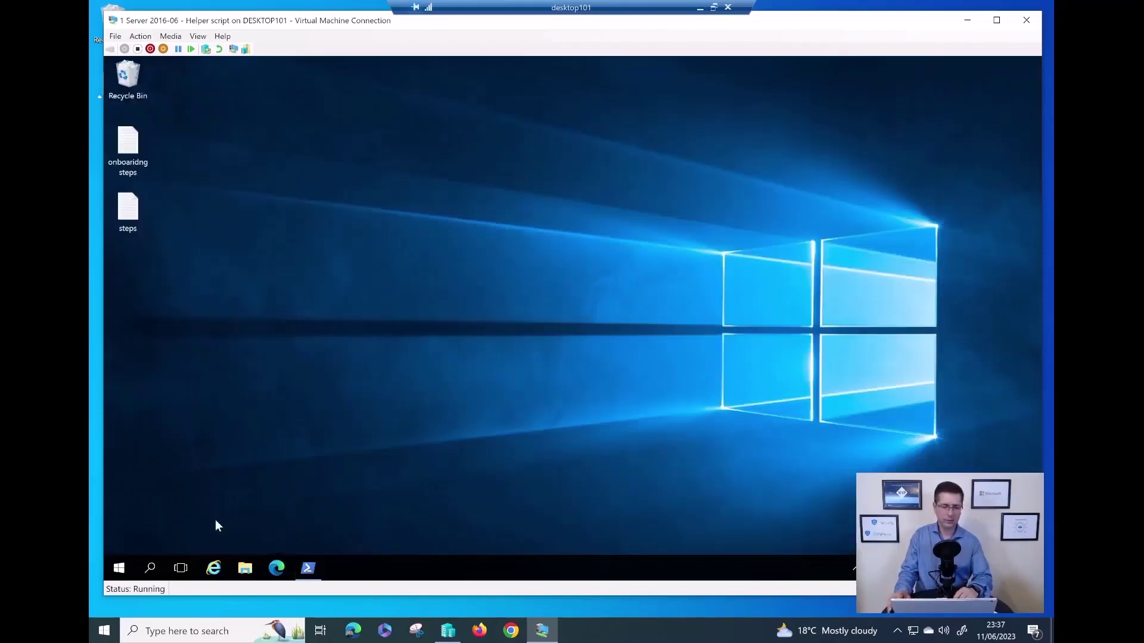
Step: Search for regedit on the server and open the Registry Editor
{"action": "left_click", "coordinate": [121, 569]}
{"action": "type", "text": "reg"}
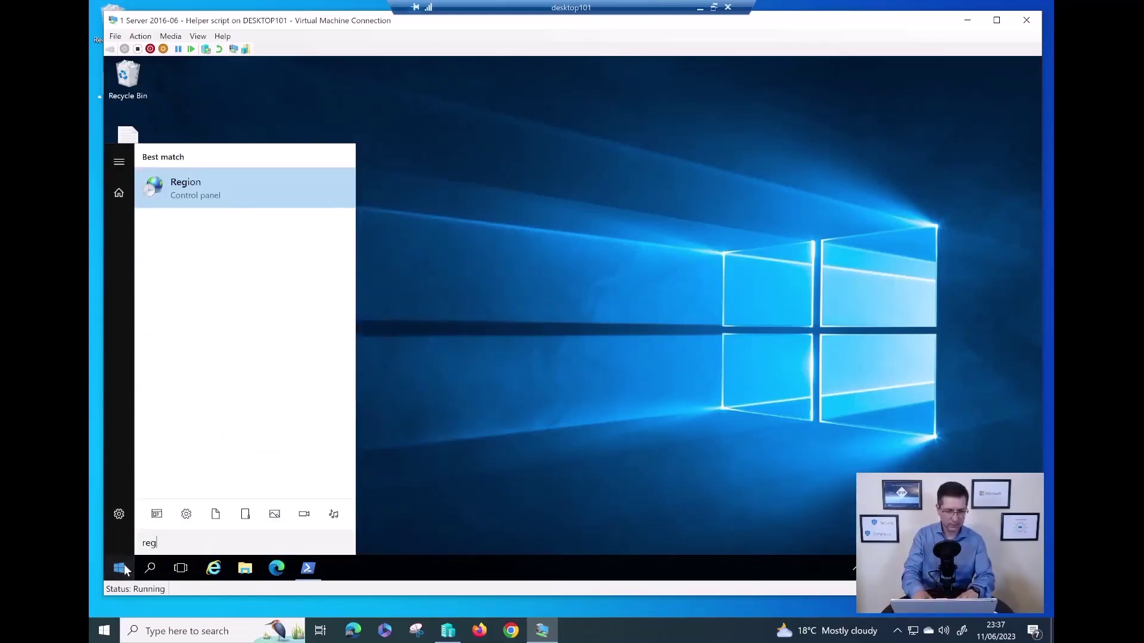
{"action": "type", "text": "eedit"}
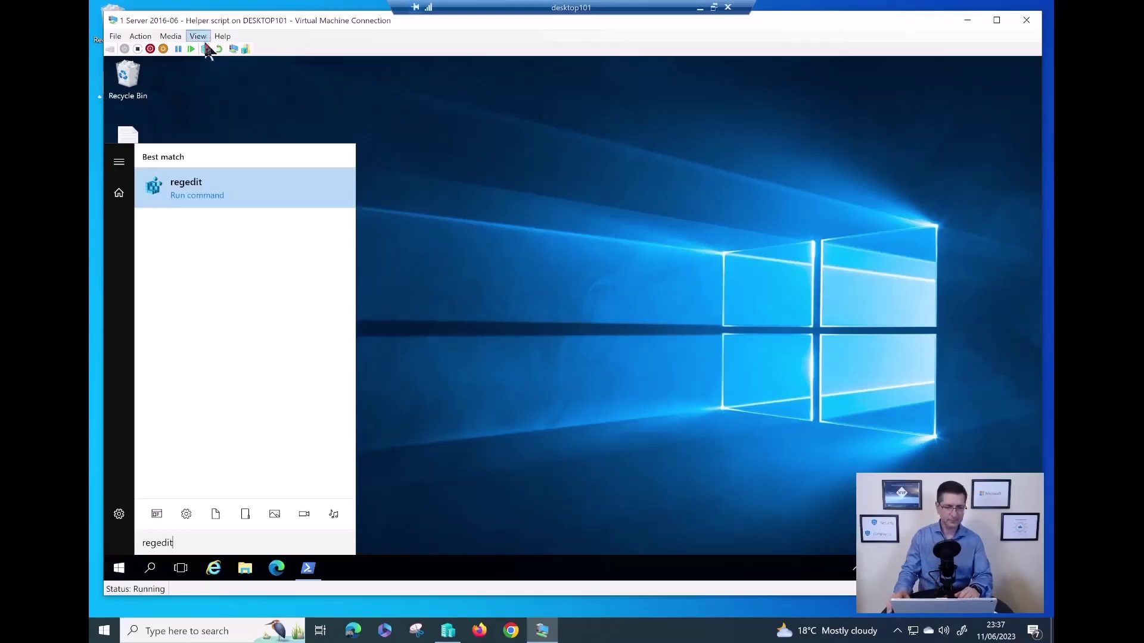
{"action": "left_click", "coordinate": [205, 202]}
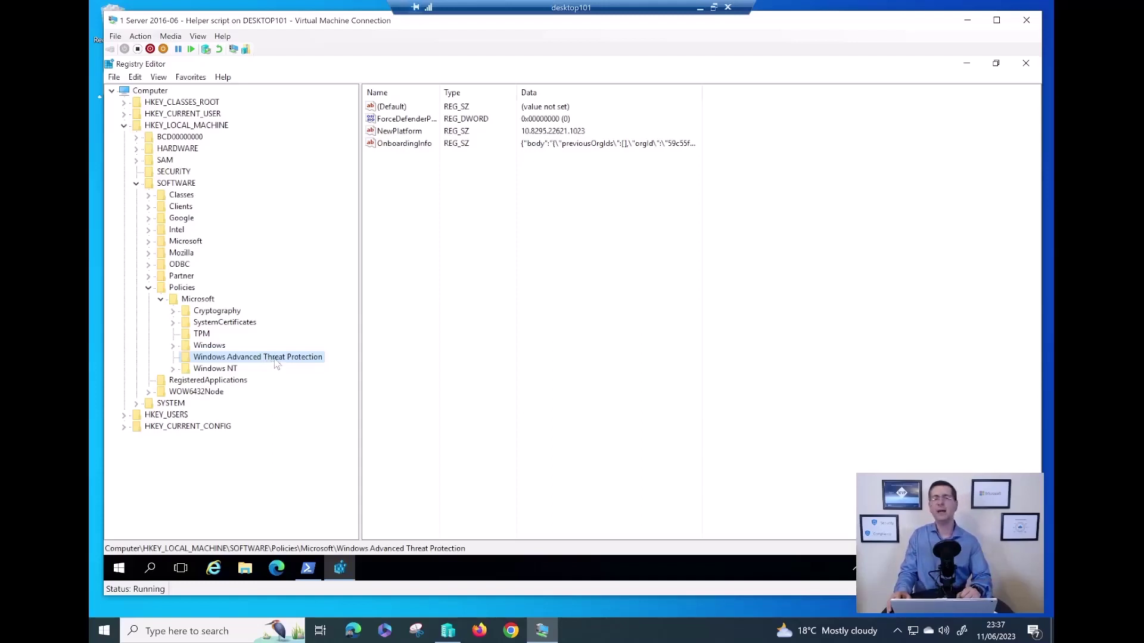
Step: Go through the registry path HKEY_LOCAL_MACHINE\SOFTWARE\Policies\Microsoft and select the Windows Advanced Threat Protection key
{"action": "left_click", "coordinate": [173, 126]}
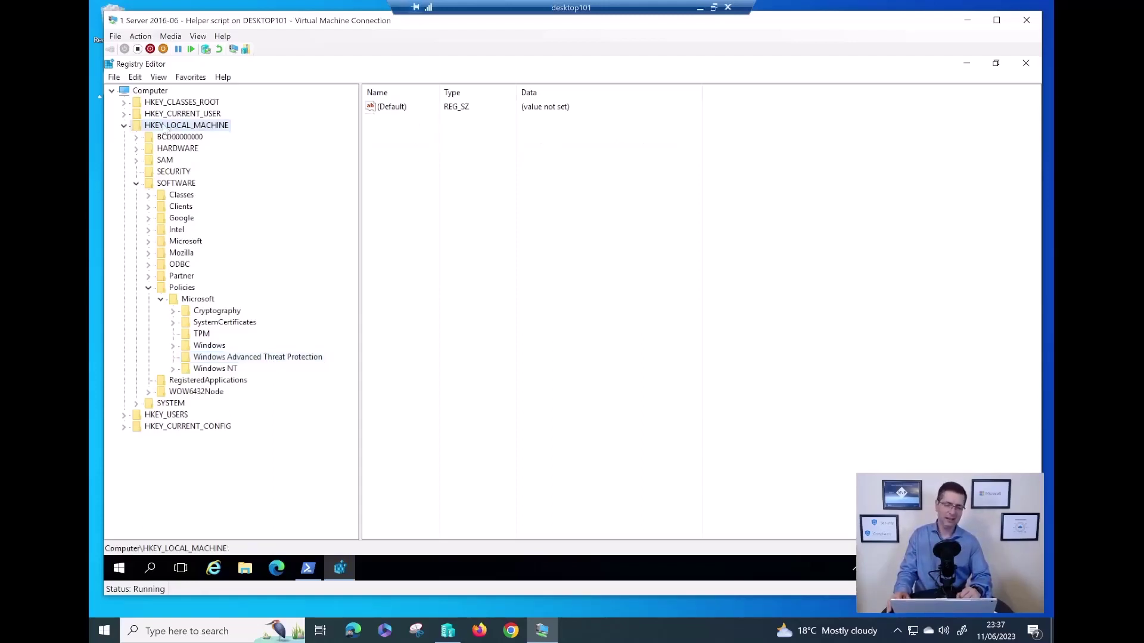
{"action": "left_click", "coordinate": [173, 185]}
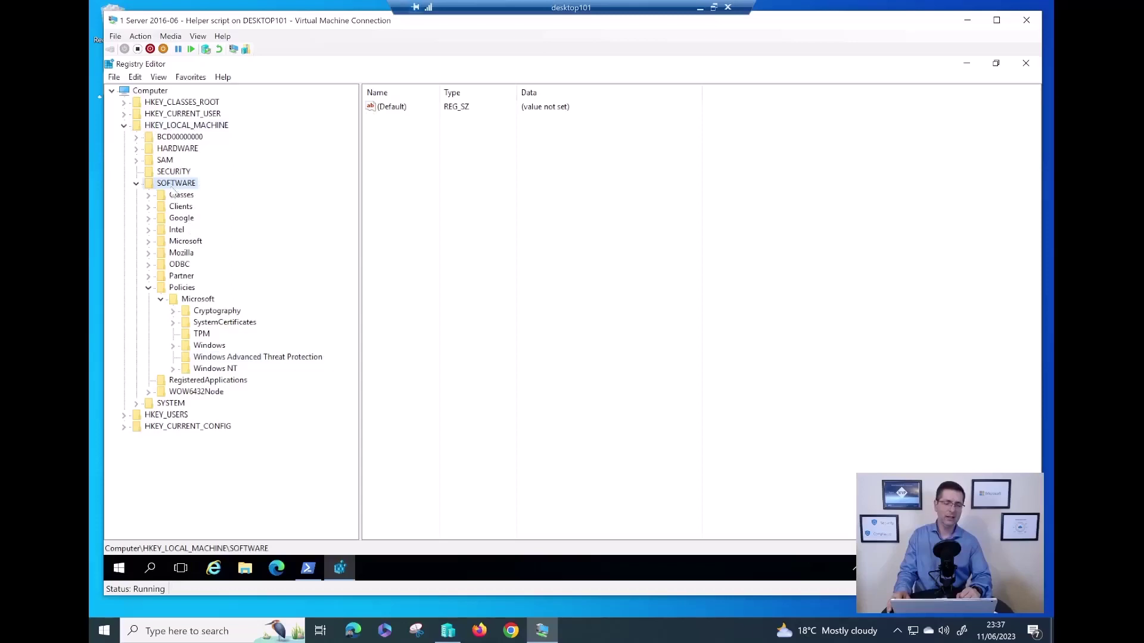
{"action": "left_click", "coordinate": [181, 290]}
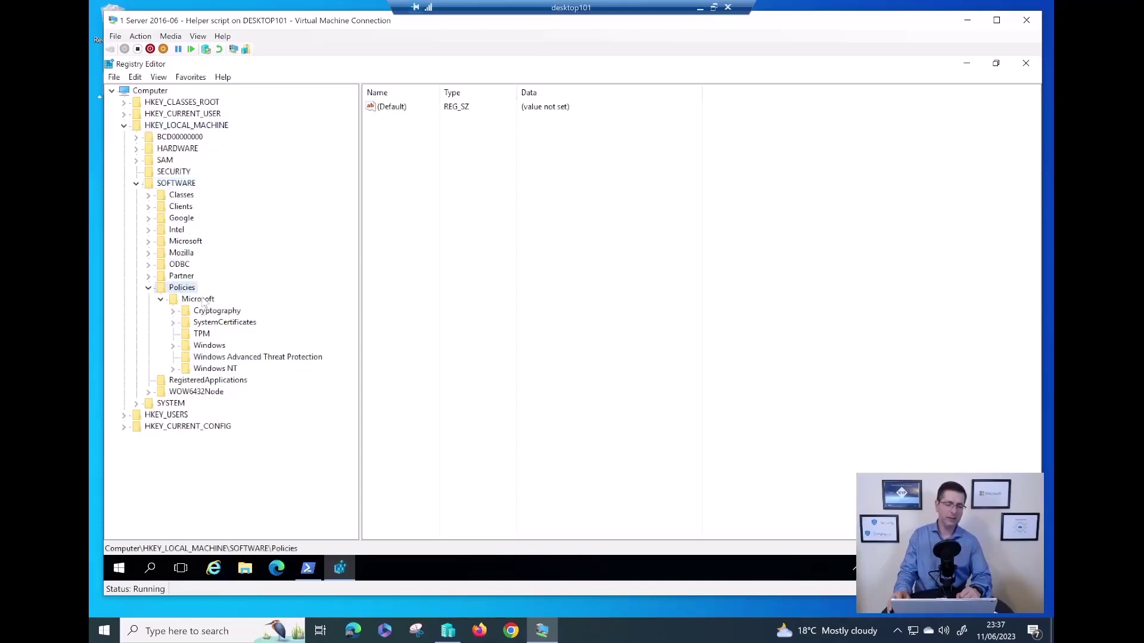
{"action": "left_click", "coordinate": [200, 300]}
{"action": "left_click", "coordinate": [232, 358]}
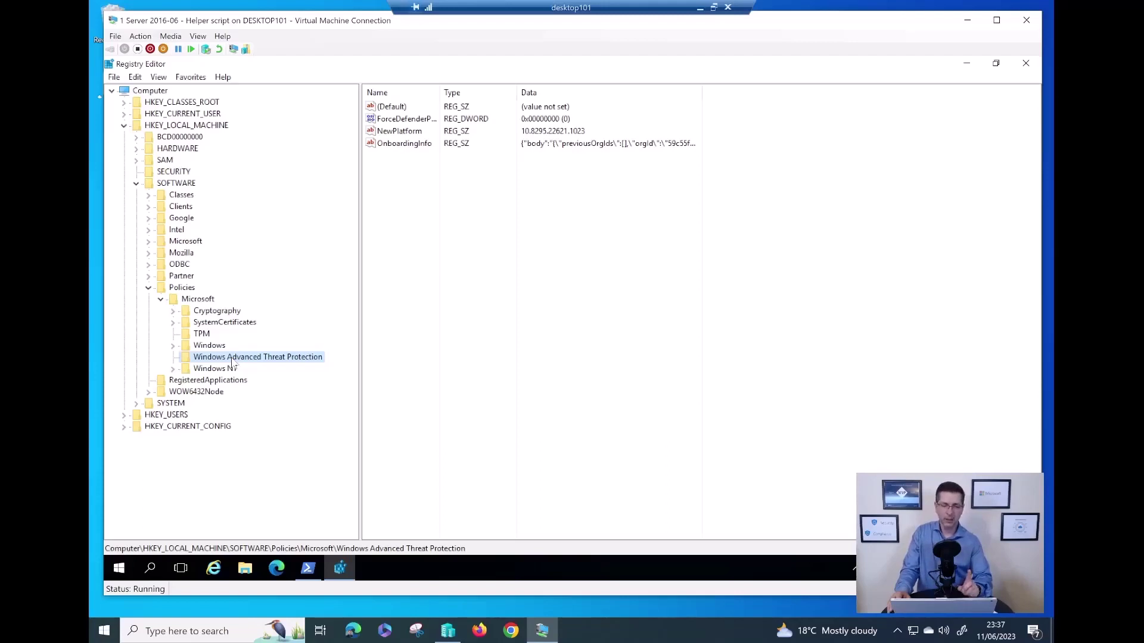
Step: Create a new key named DeviceTagging under Windows Advanced Threat Protection and point it out in a magnified view
{"action": "right_click", "coordinate": [242, 356]}
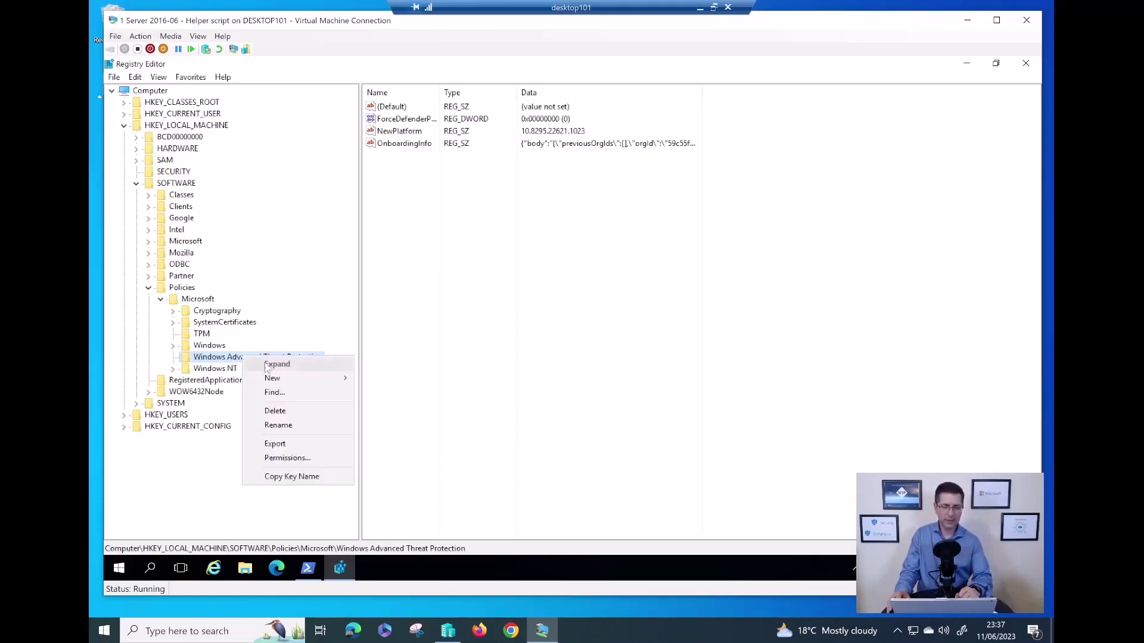
{"action": "mouse_move", "coordinate": [284, 383]}
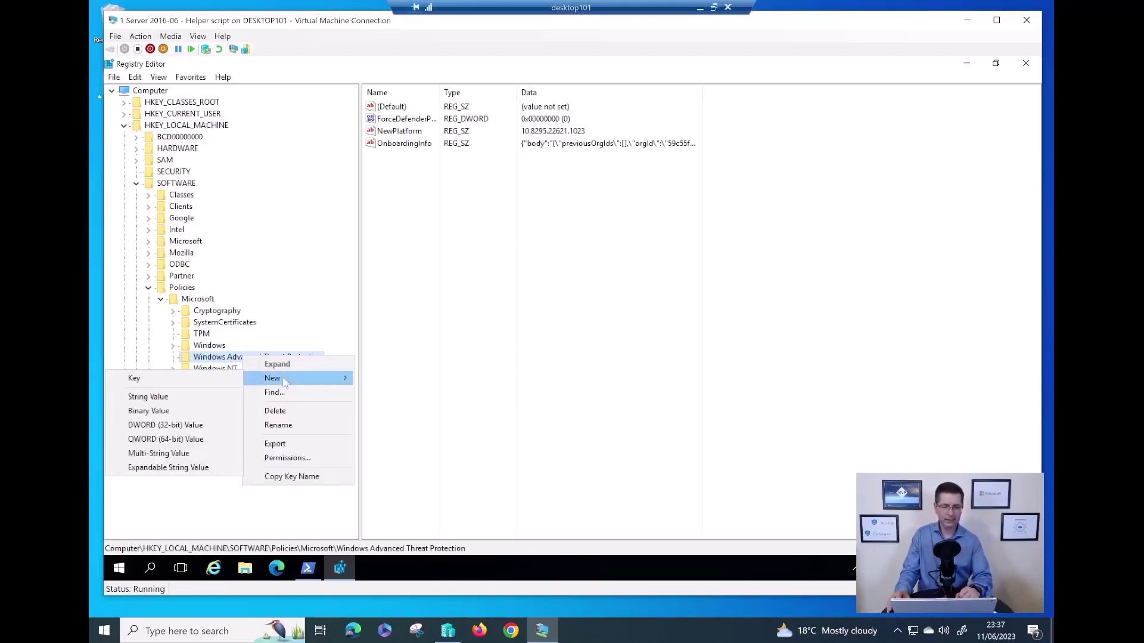
{"action": "left_click", "coordinate": [208, 379]}
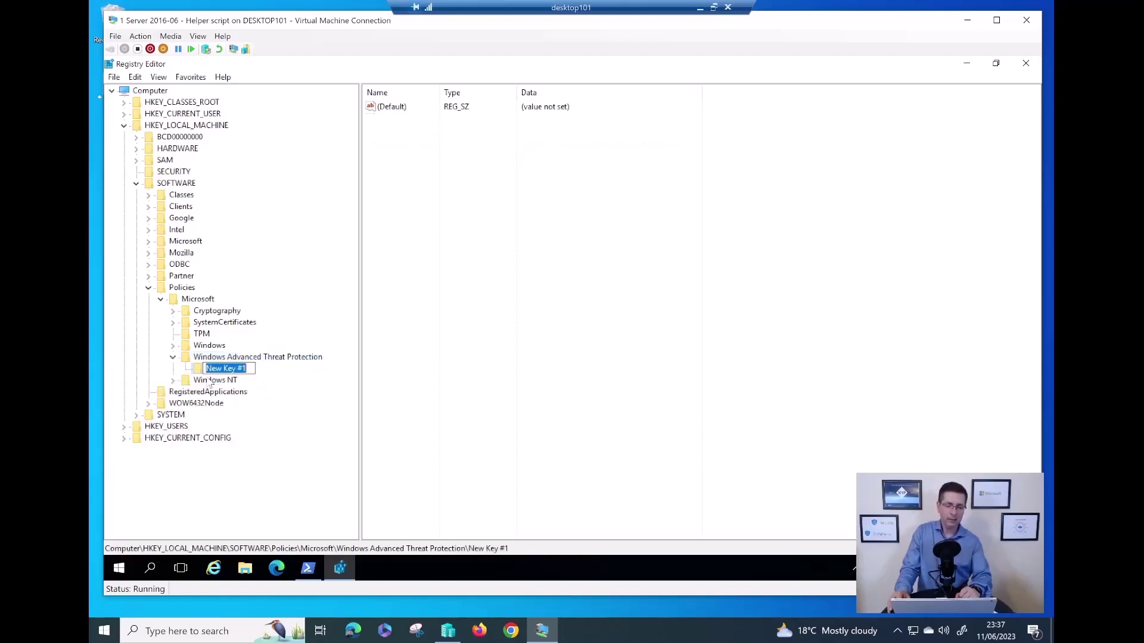
{"action": "type", "text": "DeviceTagging"}
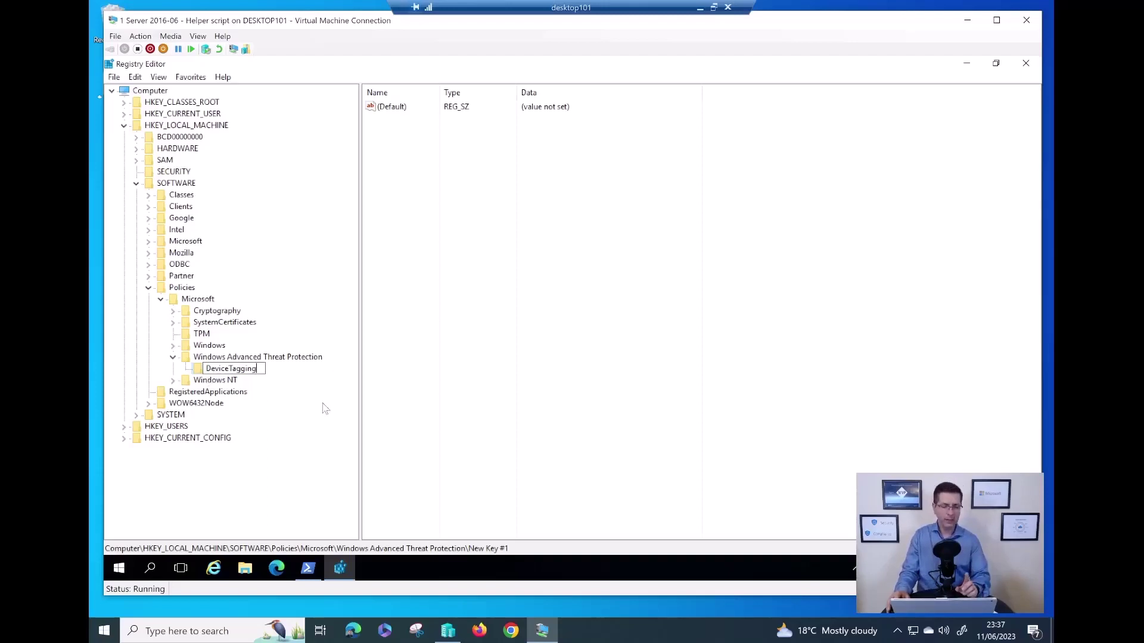
{"action": "key", "text": "Return"}
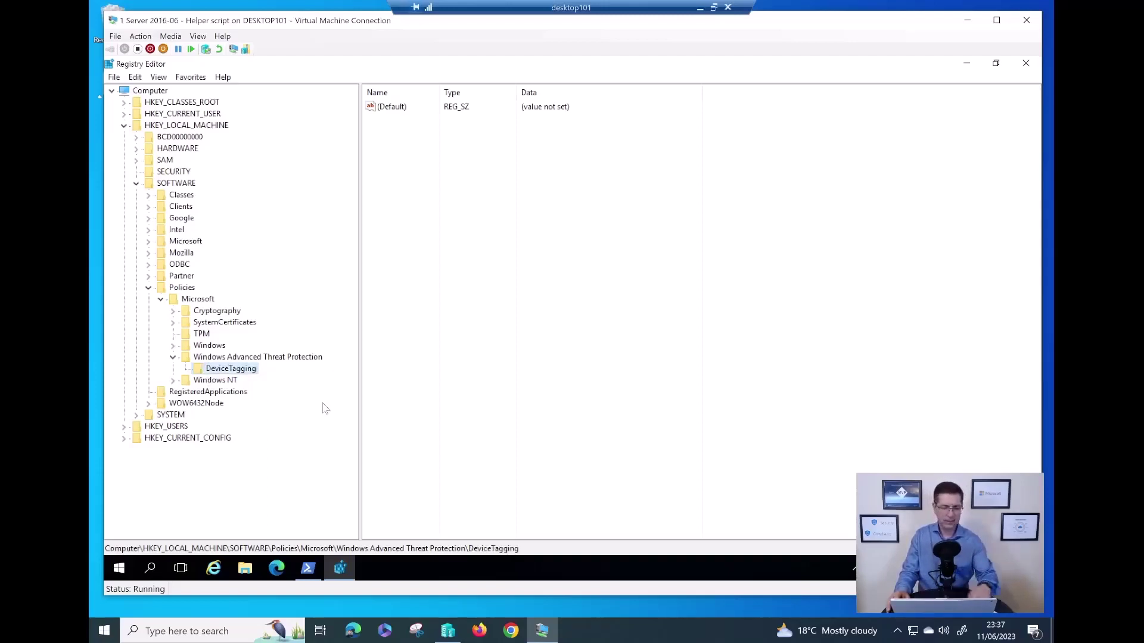
{"action": "key", "text": "super+plus"}
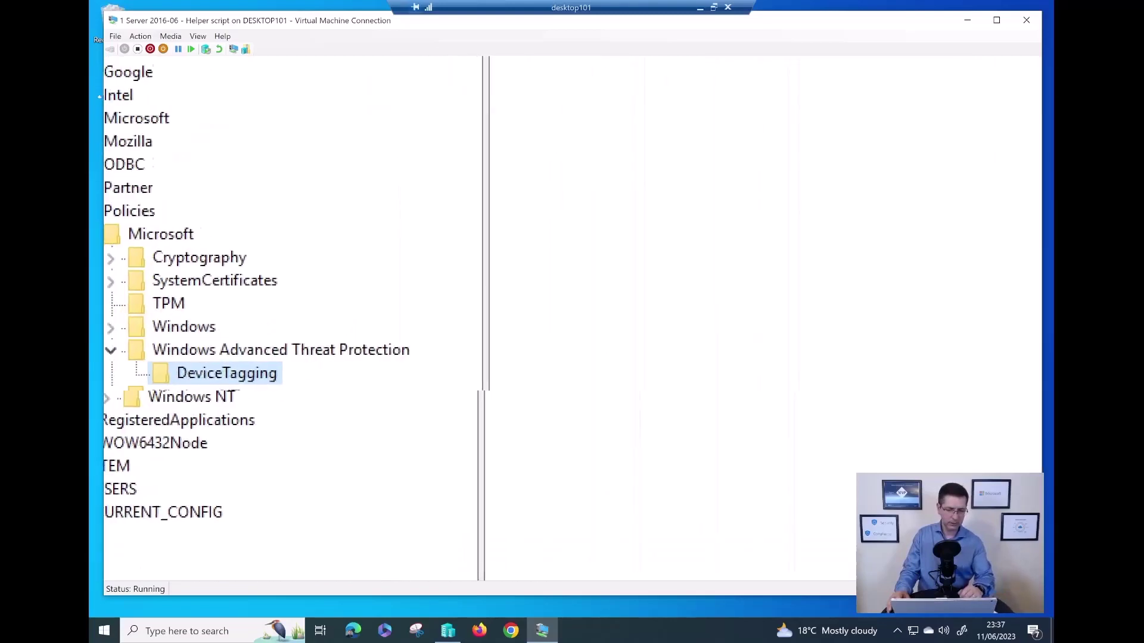
{"action": "left_click_drag", "start_coordinate": [199, 370], "coordinate": [317, 367]}
{"action": "key", "text": "Escape"}
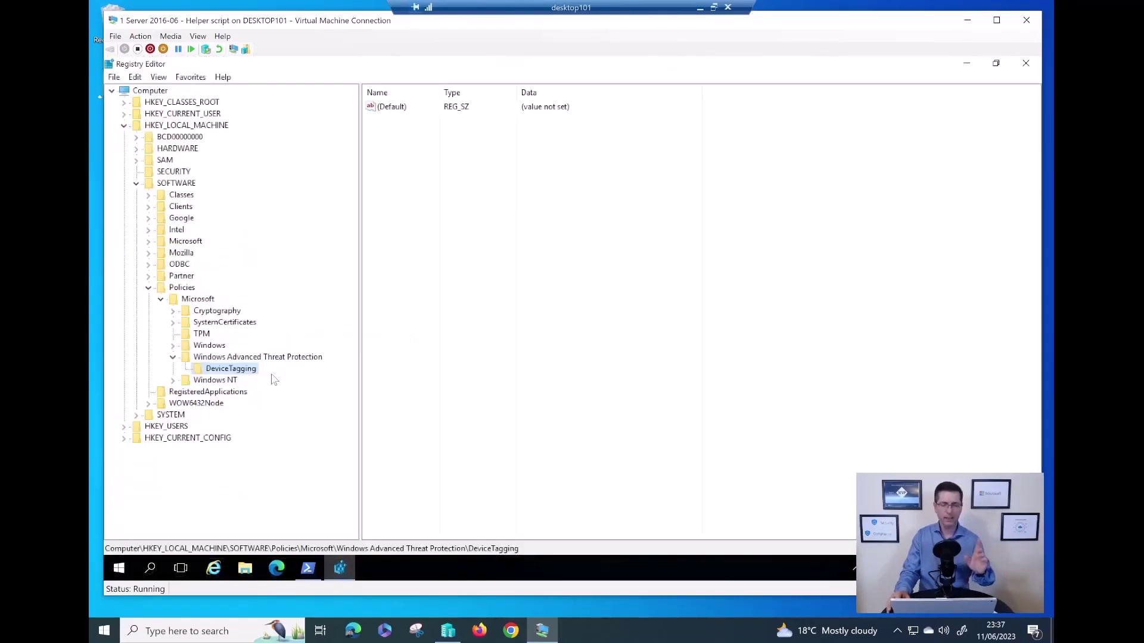
Step: Return to the Notepad notes on the host and copy the registry value name Group
{"action": "left_click", "coordinate": [700, 7]}
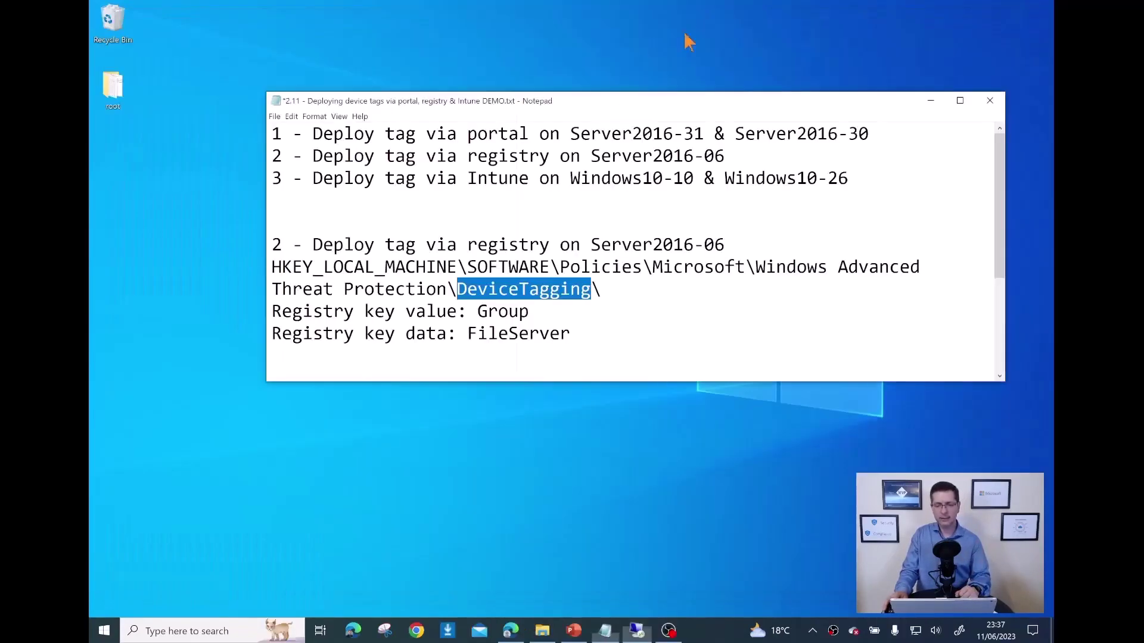
{"action": "double_click", "coordinate": [502, 311]}
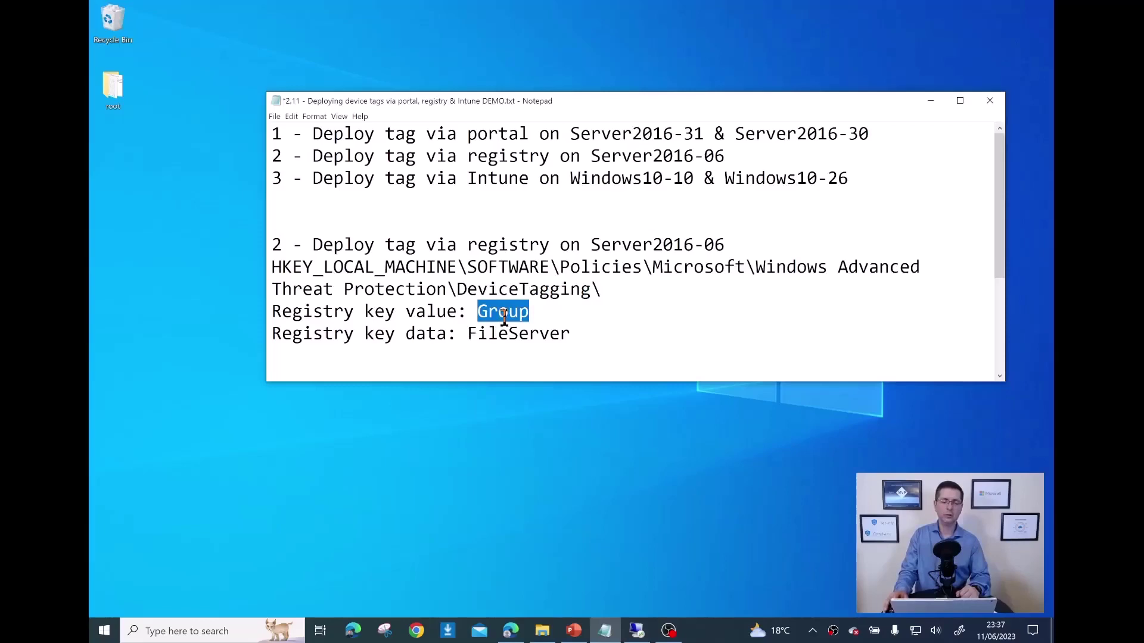
{"action": "right_click", "coordinate": [505, 314]}
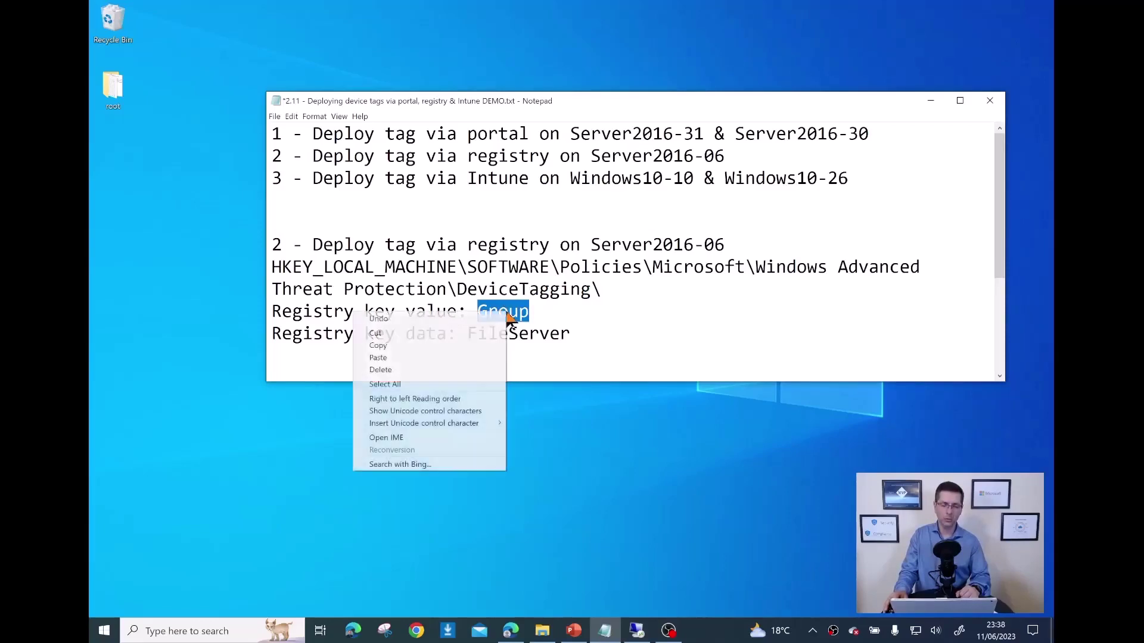
{"action": "left_click", "coordinate": [451, 340]}
Step: Back in the server's Registry Editor, create a string value named Group in the DeviceTagging key
{"action": "left_click", "coordinate": [637, 630]}
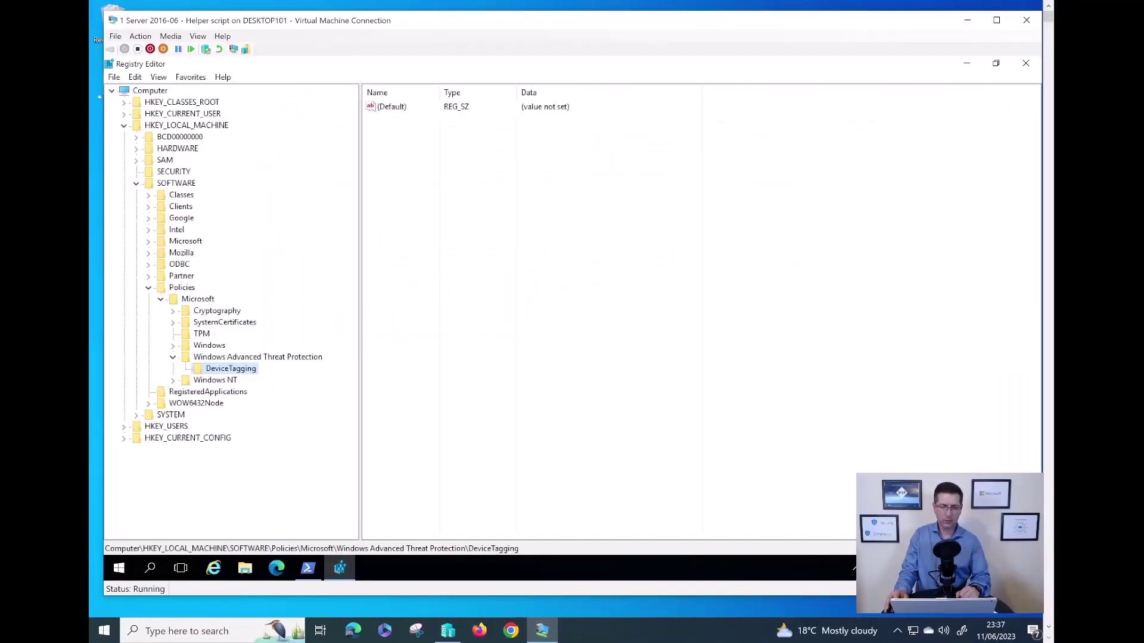
{"action": "left_click", "coordinate": [397, 185]}
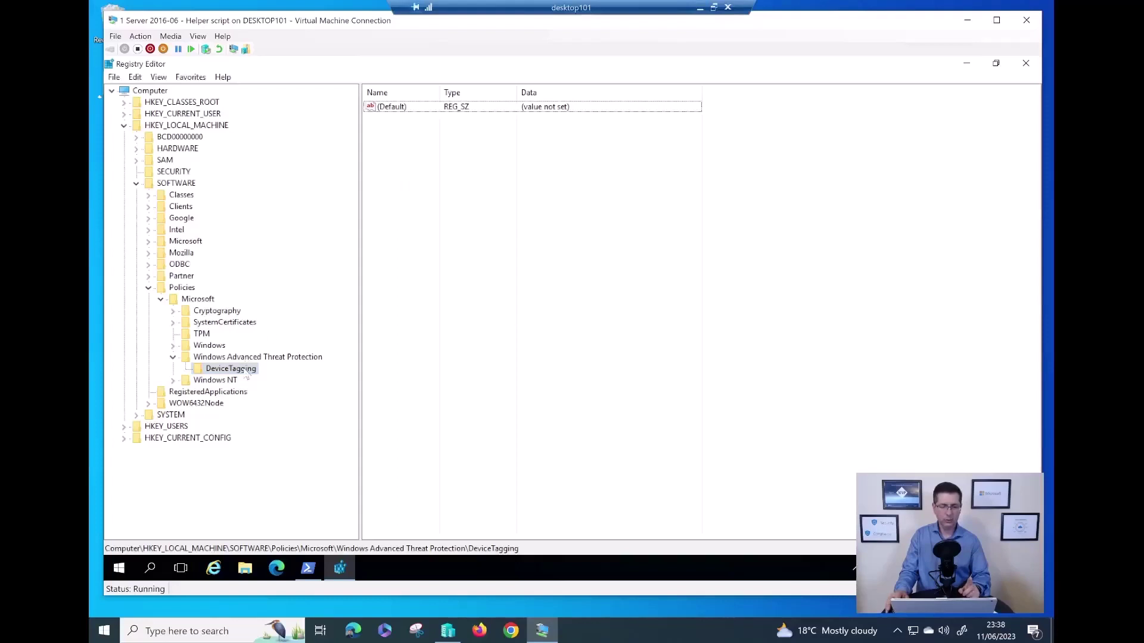
{"action": "right_click", "coordinate": [401, 196]}
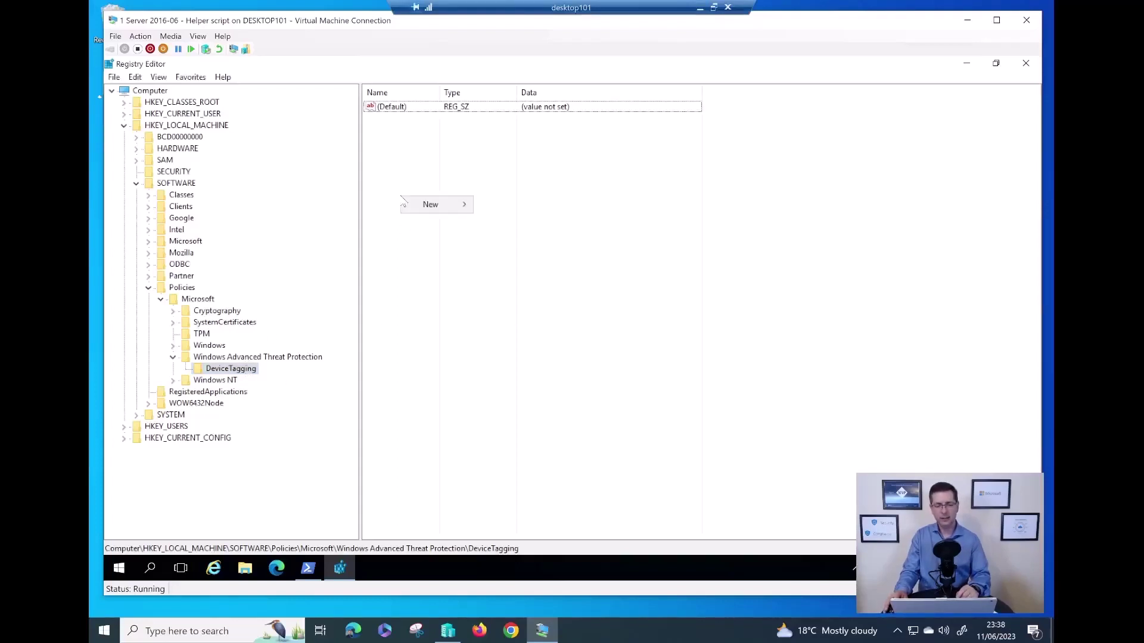
{"action": "mouse_move", "coordinate": [411, 206]}
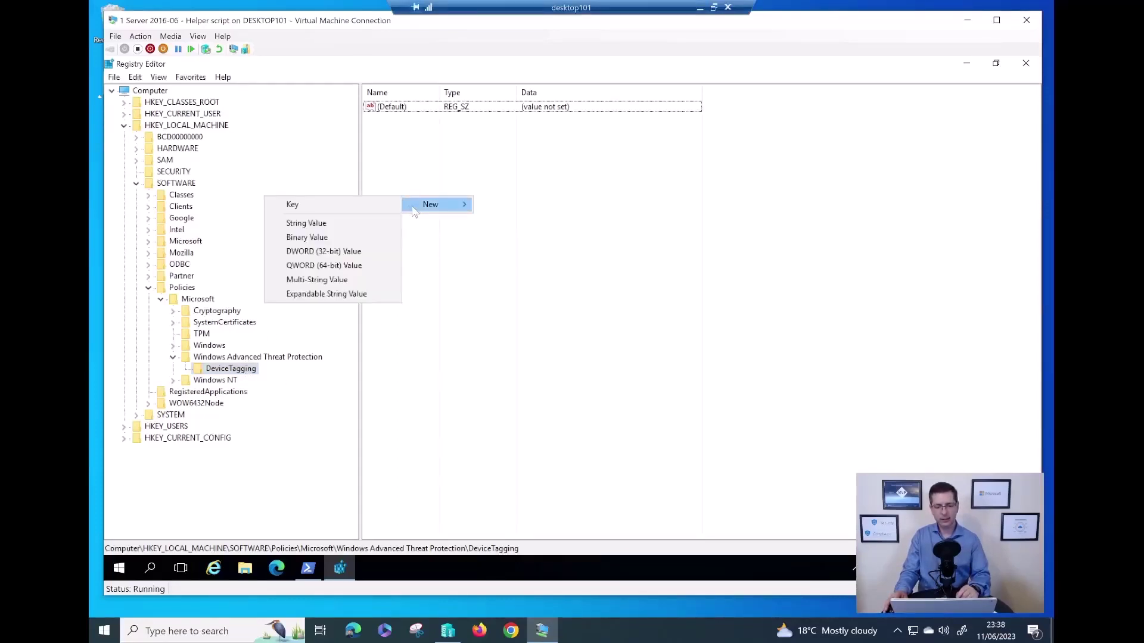
{"action": "left_click", "coordinate": [356, 225]}
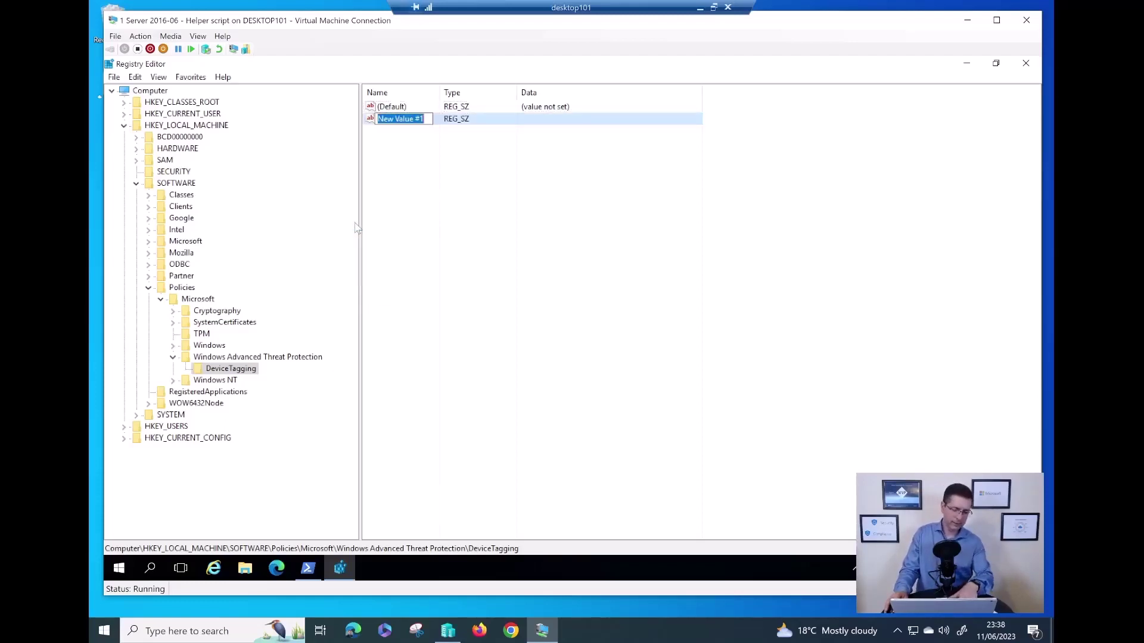
{"action": "type", "text": "Group"}
{"action": "key", "text": "Return"}
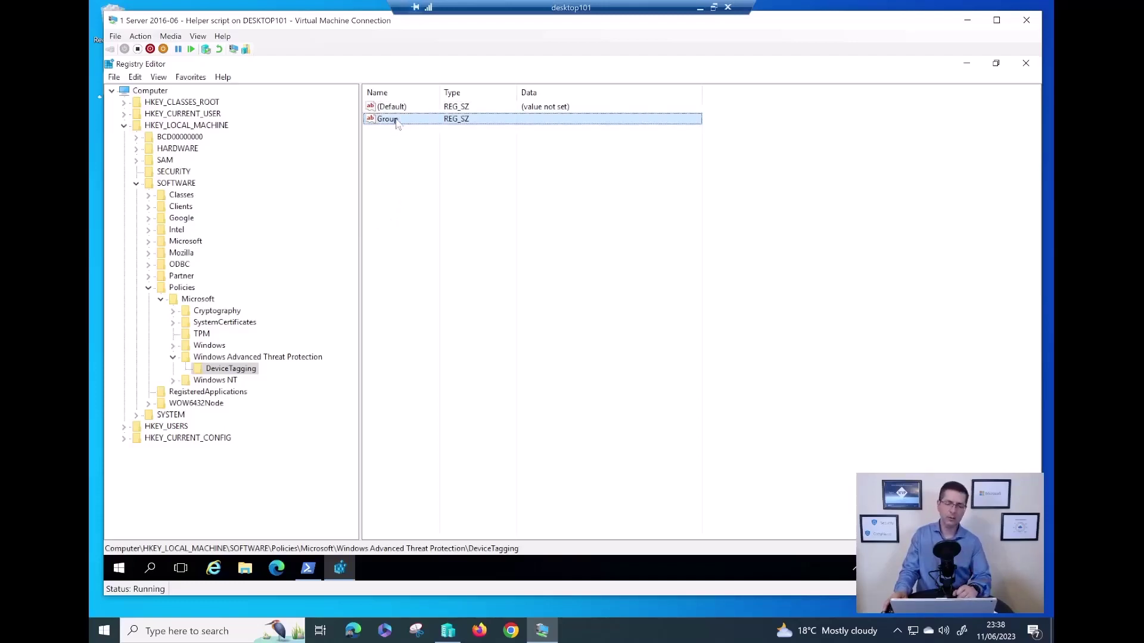
Step: Set the value data of the Group string to FileServer and save it
{"action": "double_click", "coordinate": [397, 121]}
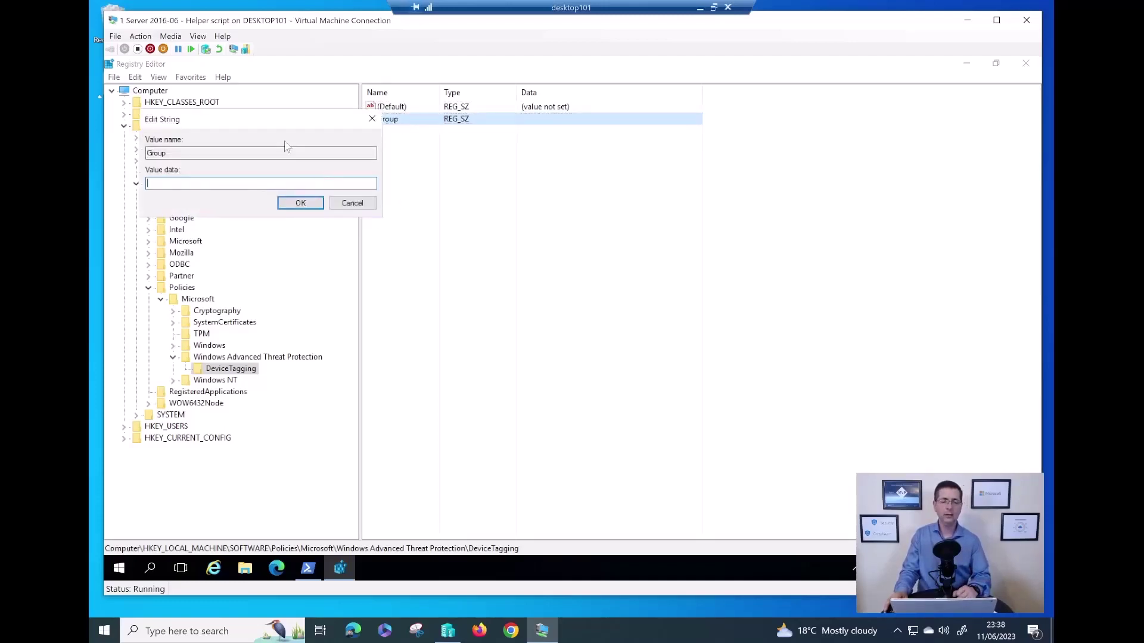
{"action": "left_click_drag", "start_coordinate": [288, 123], "coordinate": [514, 180]}
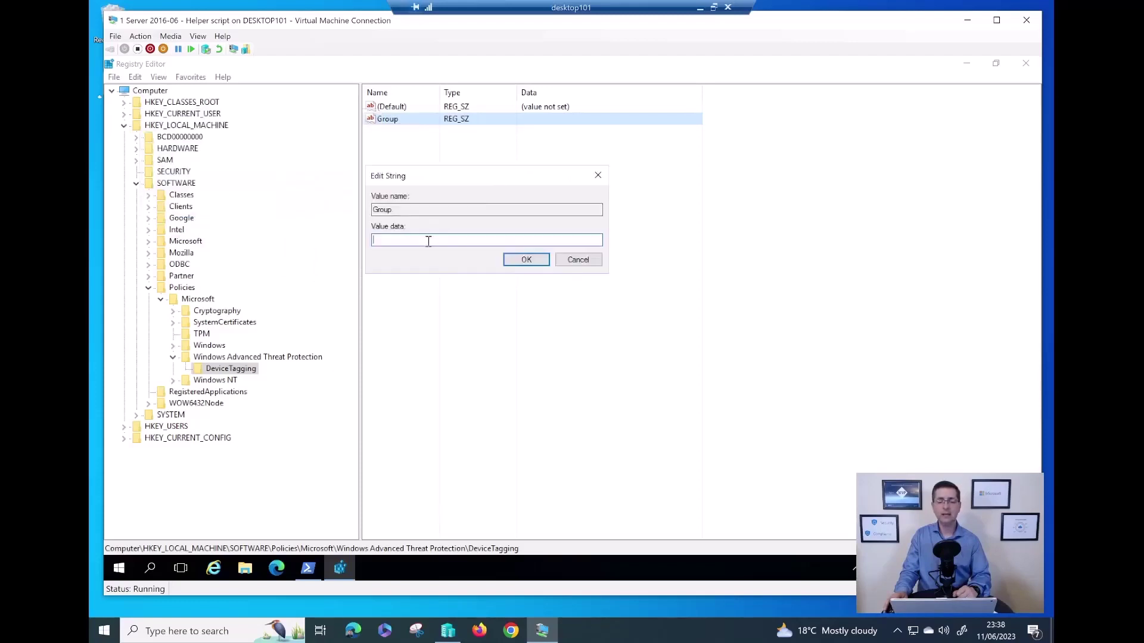
{"action": "type", "text": "FileServer"}
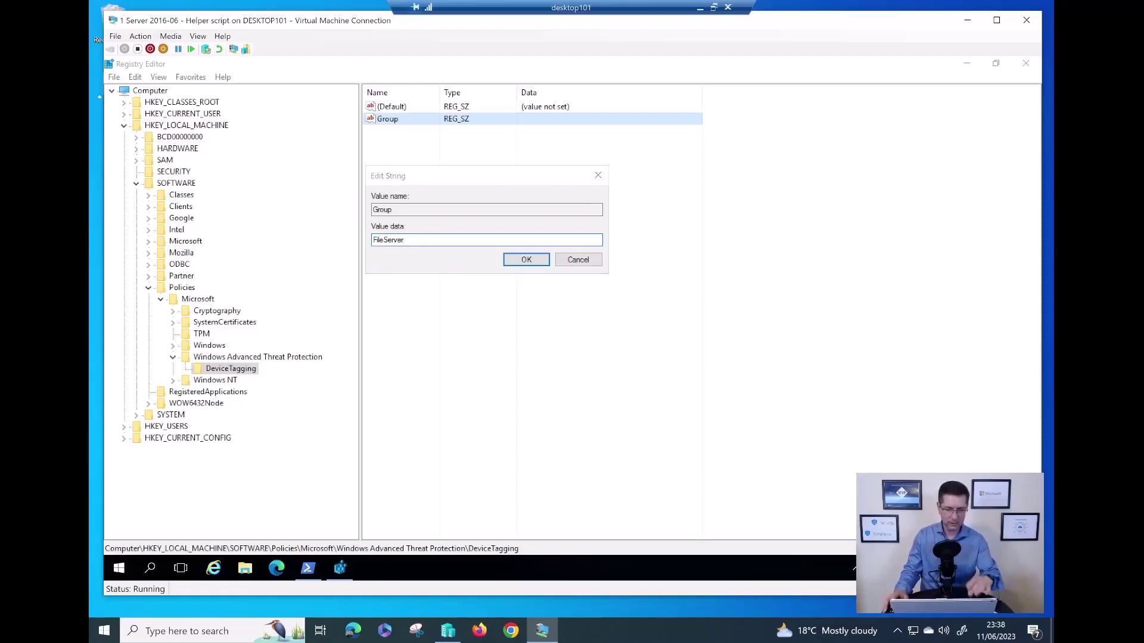
{"action": "key", "text": "super+plus"}
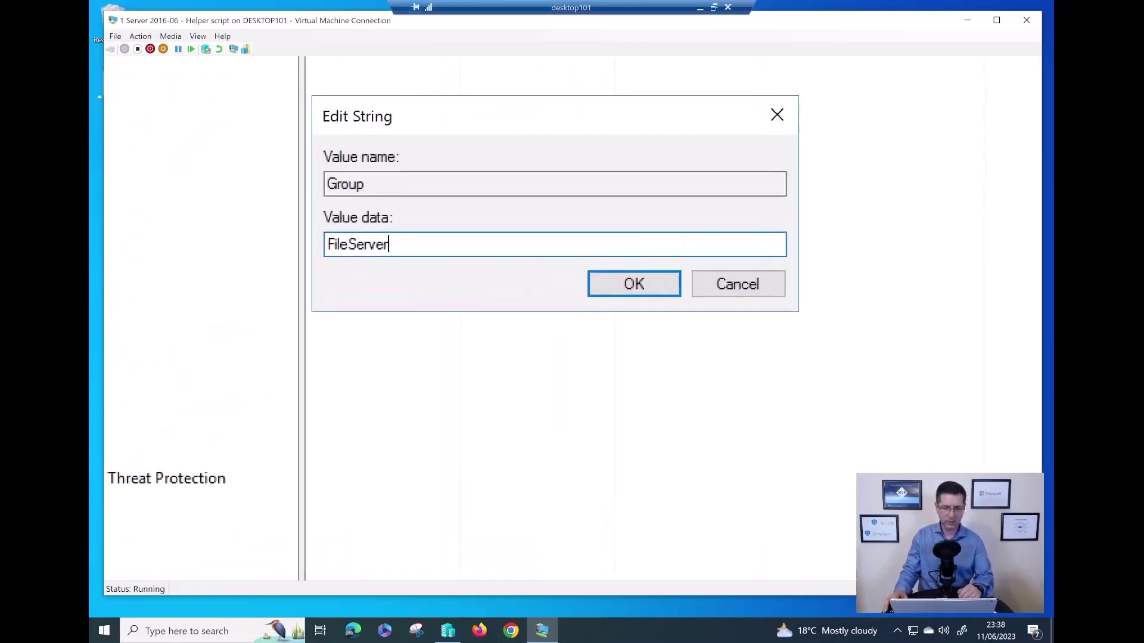
{"action": "mouse_move", "coordinate": [335, 218]}
{"action": "left_mouse_down"}
{"action": "mouse_move", "coordinate": [368, 216]}
{"action": "mouse_move", "coordinate": [400, 178]}
{"action": "mouse_move", "coordinate": [328, 149]}
{"action": "mouse_move", "coordinate": [305, 204]}
{"action": "mouse_move", "coordinate": [356, 216]}
{"action": "mouse_move", "coordinate": [304, 250]}
{"action": "mouse_move", "coordinate": [429, 291]}
{"action": "mouse_move", "coordinate": [416, 233]}
{"action": "mouse_move", "coordinate": [329, 232]}
{"action": "left_mouse_up"}
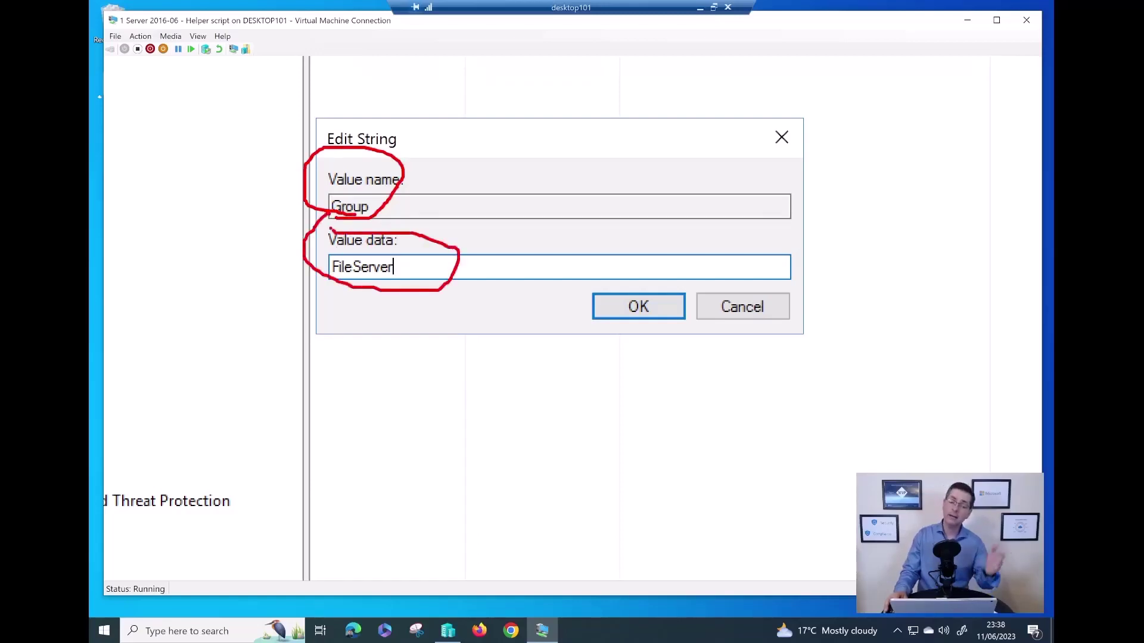
{"action": "key", "text": "Escape"}
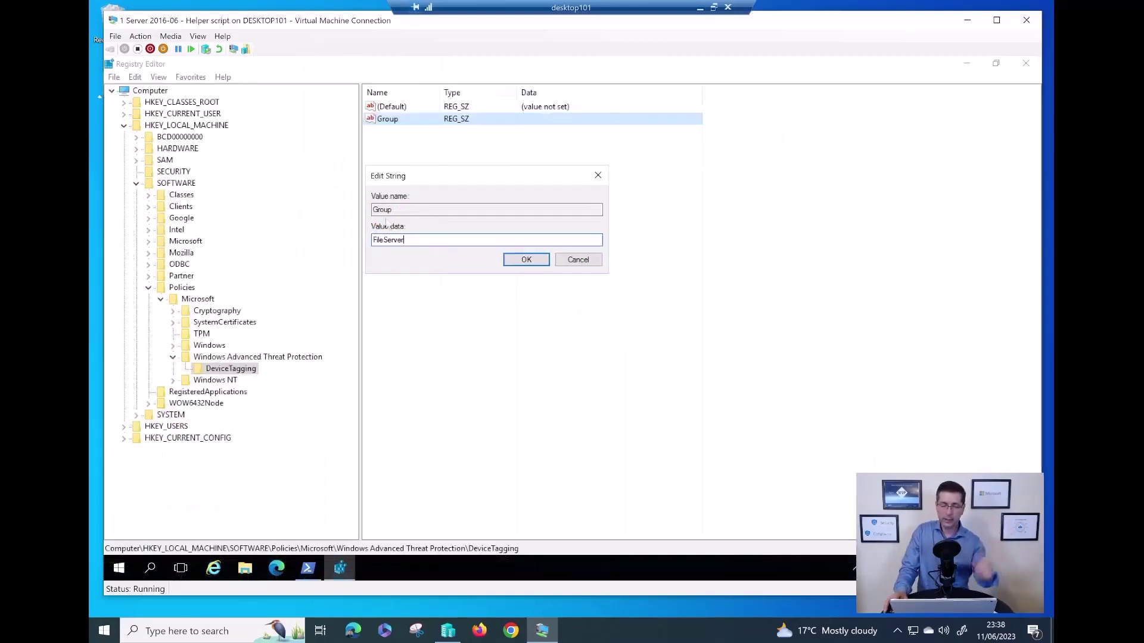
{"action": "left_click", "coordinate": [524, 262]}
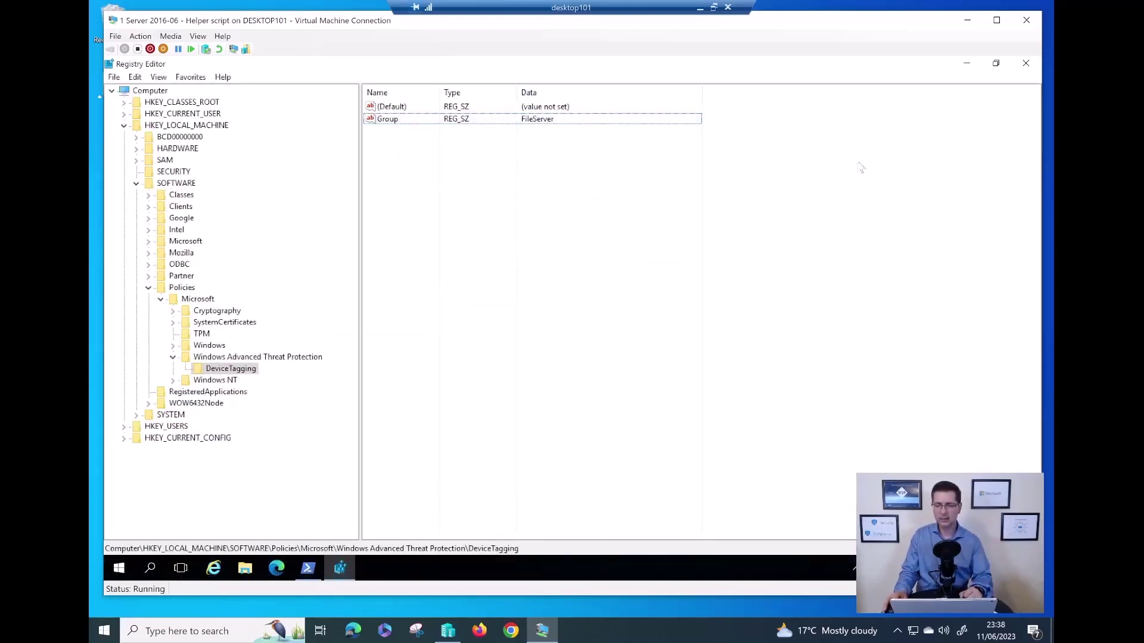
Step: Close the server's Registry Editor, return to the Notepad notes on the host and enlarge the window to show the Intune section
{"action": "left_click", "coordinate": [1024, 63]}
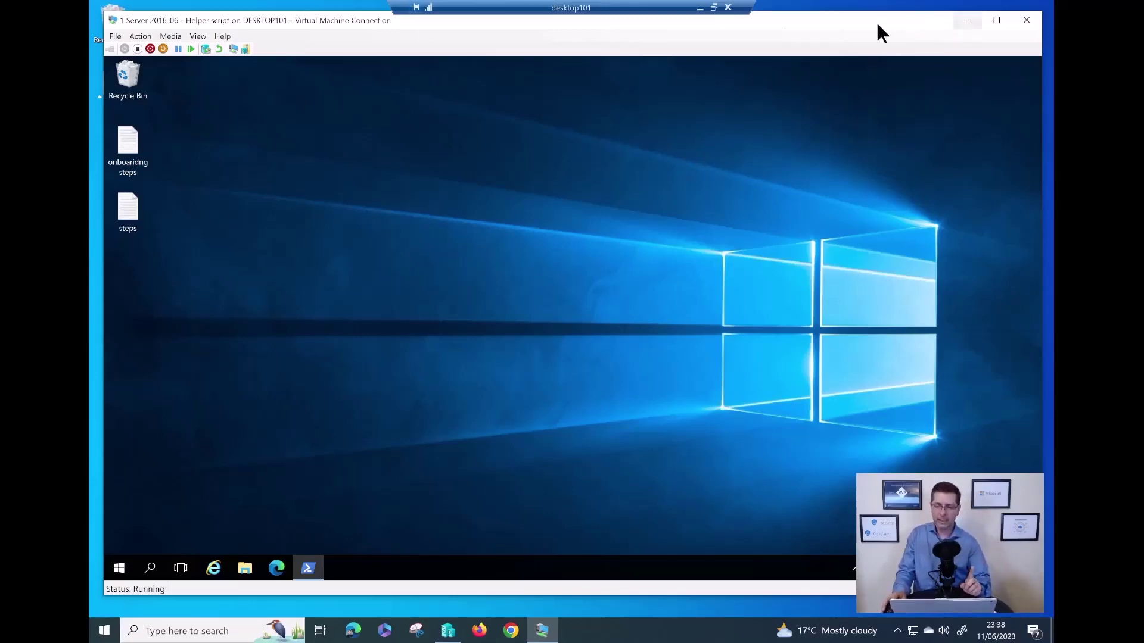
{"action": "left_click", "coordinate": [699, 8]}
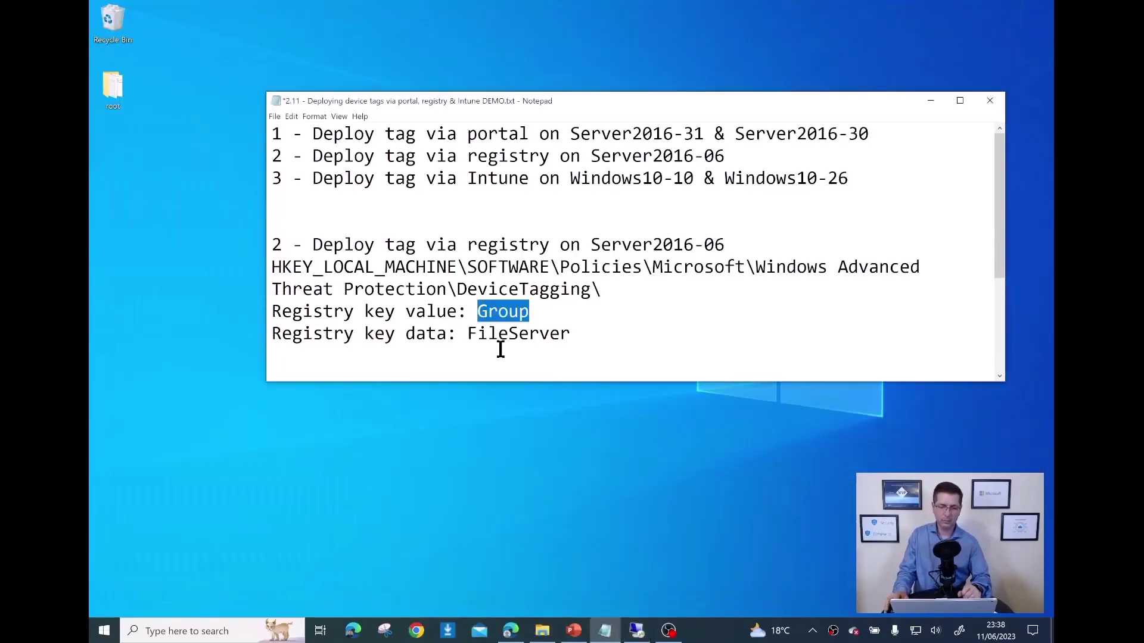
{"action": "left_click", "coordinate": [460, 351]}
{"action": "left_click_drag", "start_coordinate": [461, 384], "coordinate": [447, 554]}
{"action": "left_click_drag", "start_coordinate": [464, 99], "coordinate": [417, 55]}
Step: Review the Intune section of the notes: target devices, custom profile, OMA-URI path and the Sales tag, widening the window to fit the path
{"action": "left_click_drag", "start_coordinate": [349, 468], "coordinate": [288, 469]}
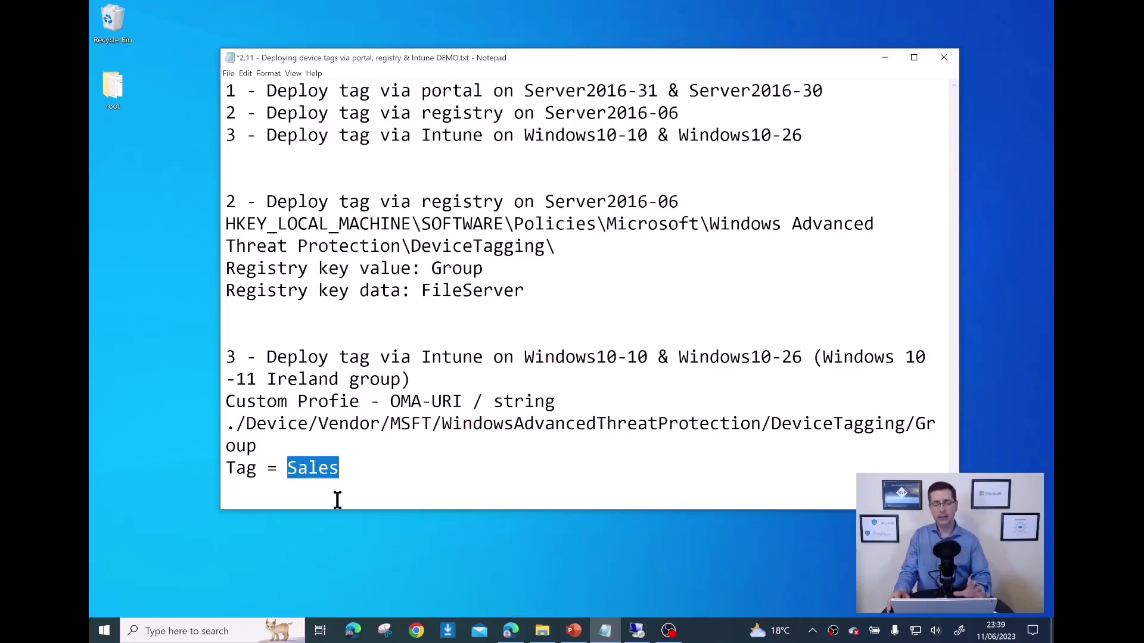
{"action": "left_click_drag", "start_coordinate": [524, 358], "coordinate": [803, 356]}
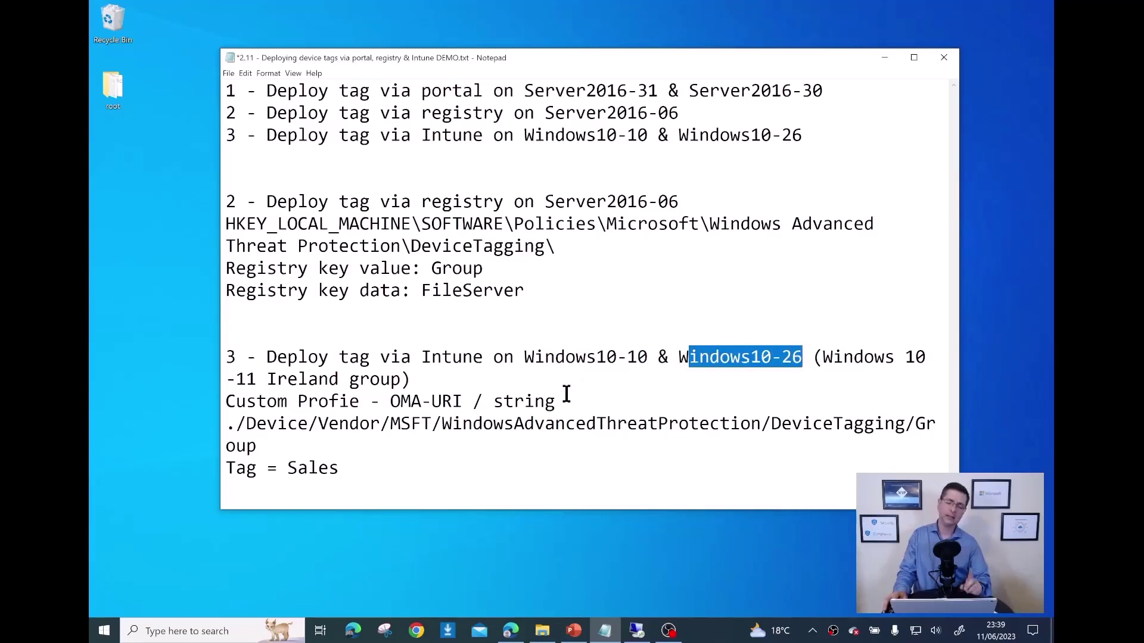
{"action": "double_click", "coordinate": [452, 356]}
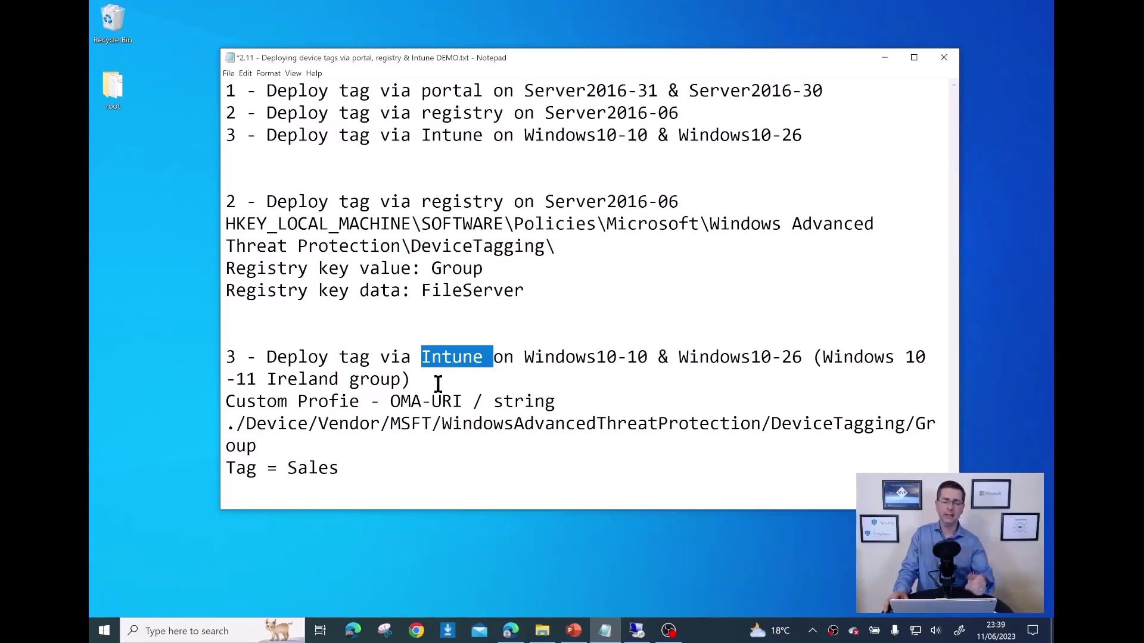
{"action": "left_click", "coordinate": [438, 384]}
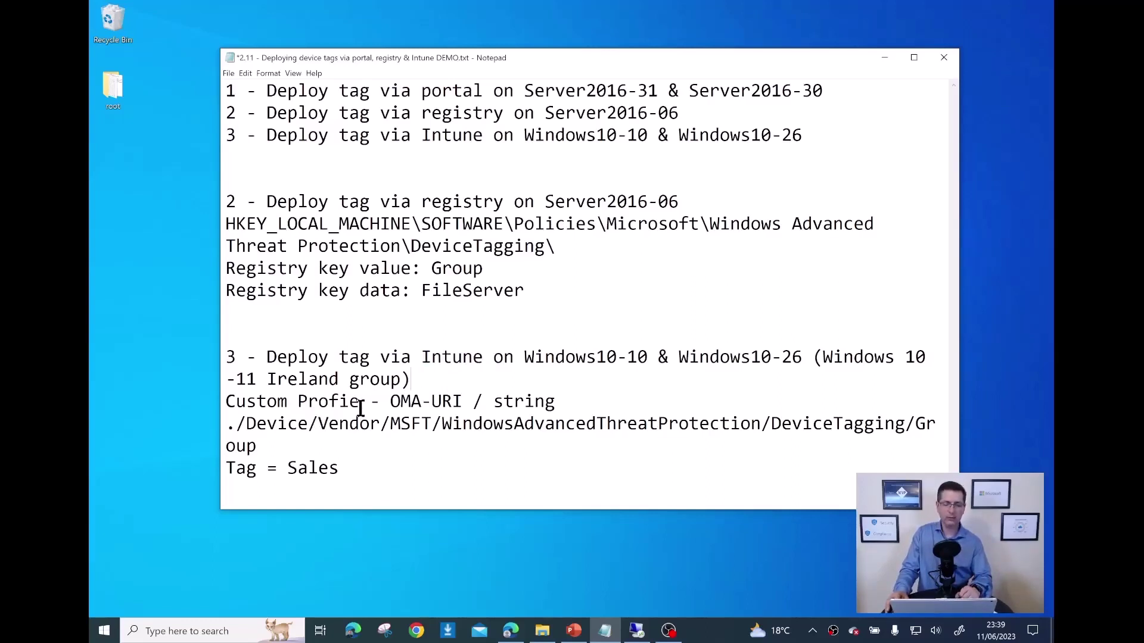
{"action": "left_click_drag", "start_coordinate": [359, 404], "coordinate": [231, 402]}
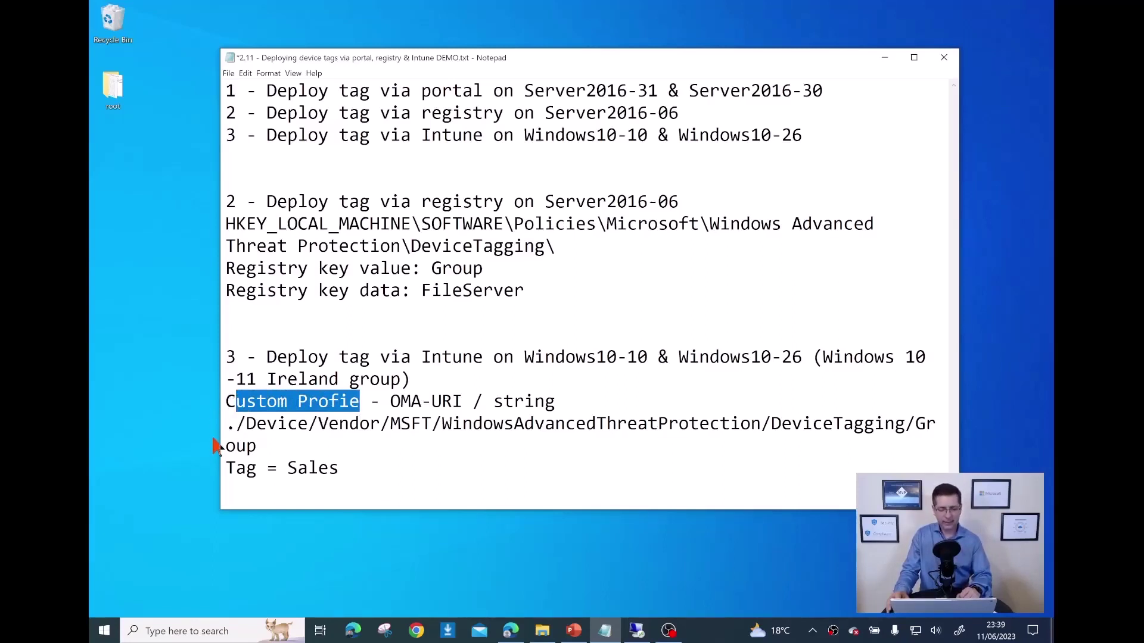
{"action": "left_click_drag", "start_coordinate": [219, 431], "coordinate": [178, 432]}
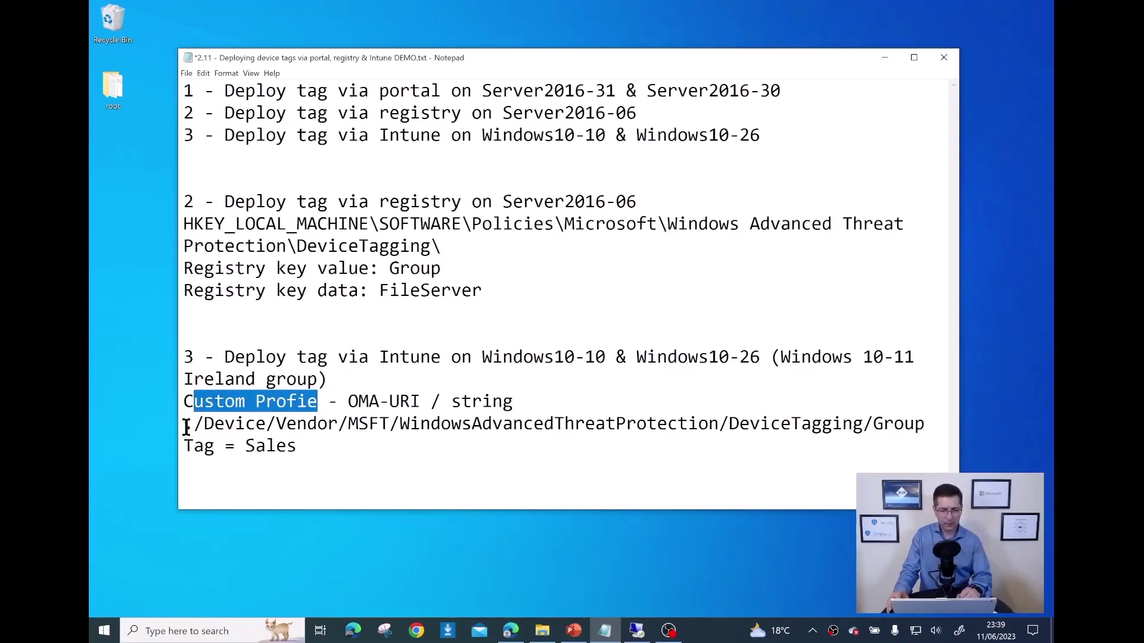
{"action": "left_click", "coordinate": [185, 427]}
{"action": "left_click_drag", "start_coordinate": [198, 427], "coordinate": [951, 421]}
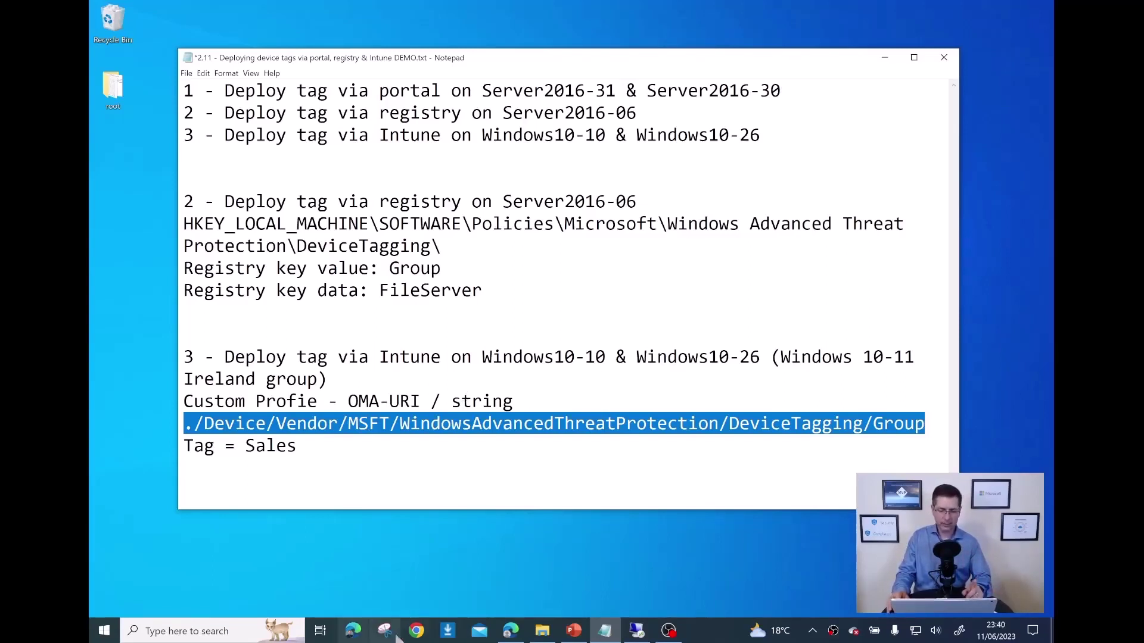
Step: Switch to Edge and open the groups list of the Intune admin center
{"action": "left_click", "coordinate": [511, 630]}
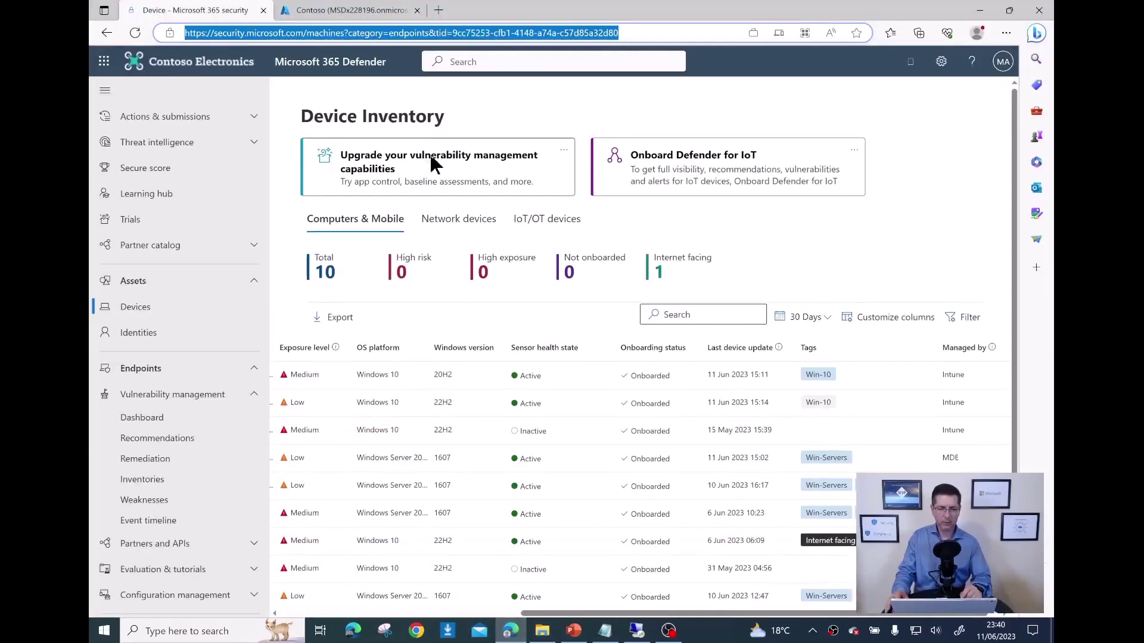
{"action": "left_click", "coordinate": [357, 14]}
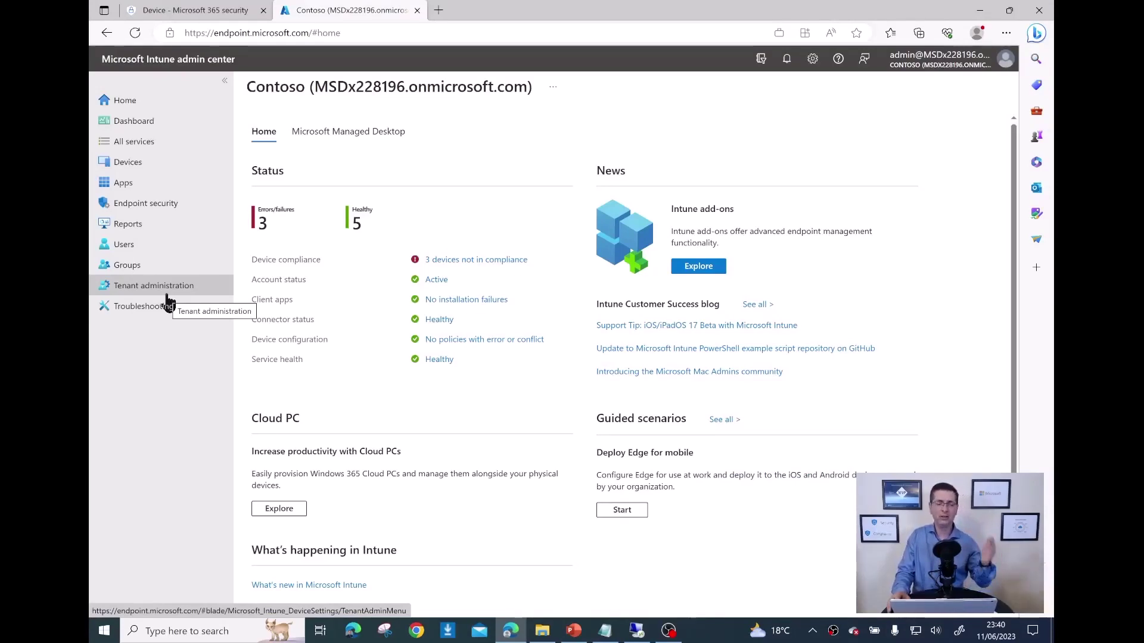
{"action": "left_click", "coordinate": [138, 276]}
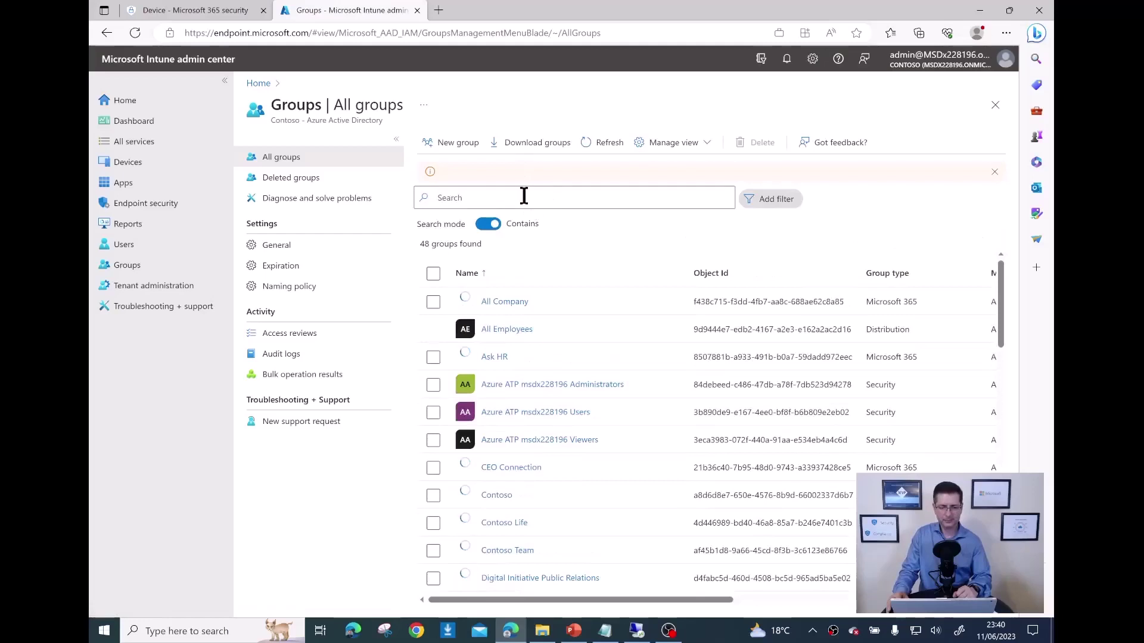
Step: Search the groups for windows and view the members of the Windows 10 - 11 Ireland group
{"action": "left_click", "coordinate": [523, 198]}
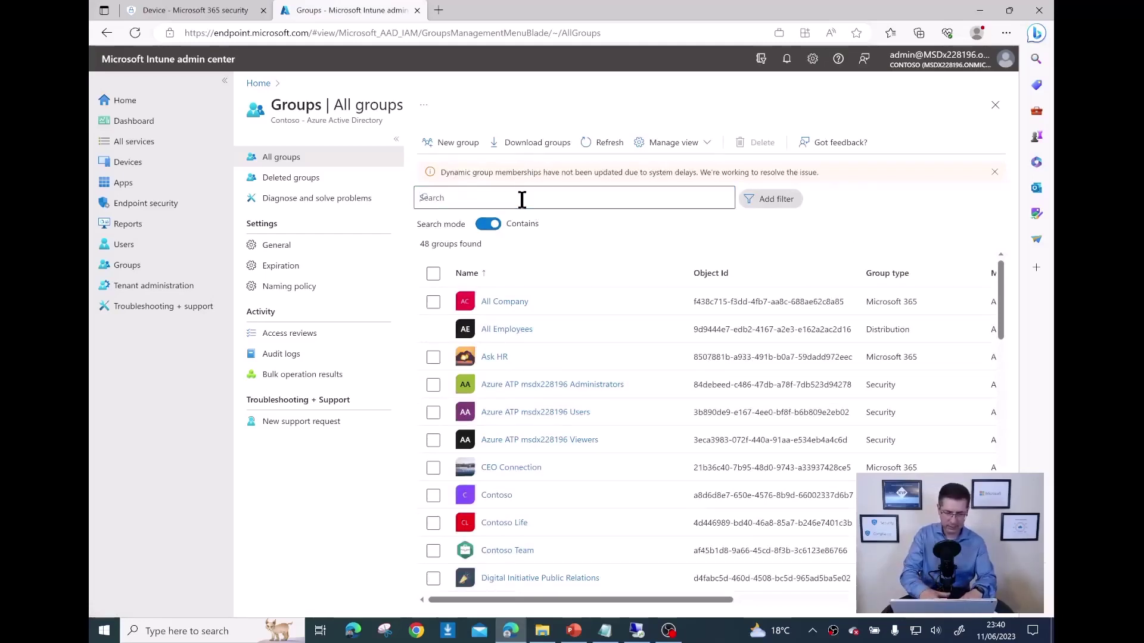
{"action": "left_click", "coordinate": [522, 199]}
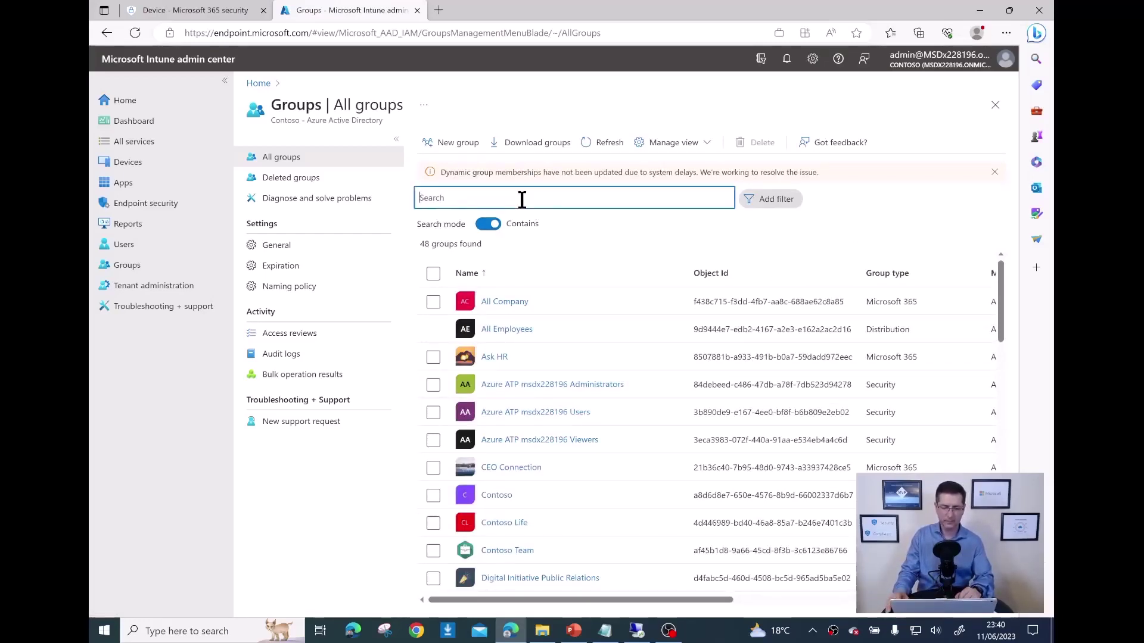
{"action": "type", "text": "windows"}
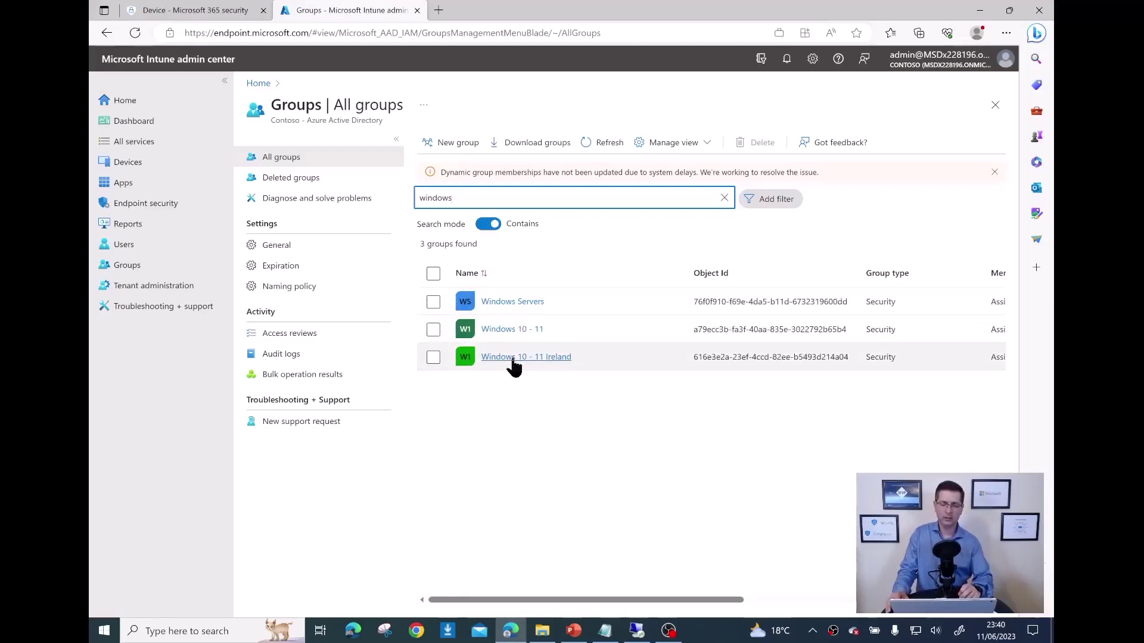
{"action": "left_click", "coordinate": [511, 358]}
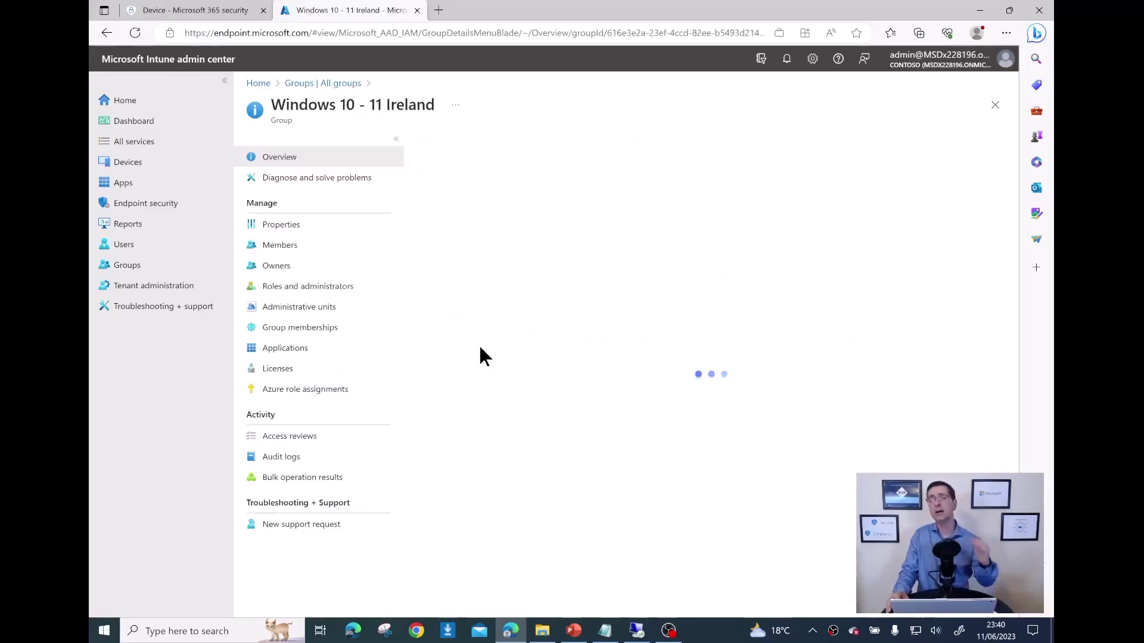
{"action": "left_click", "coordinate": [301, 249]}
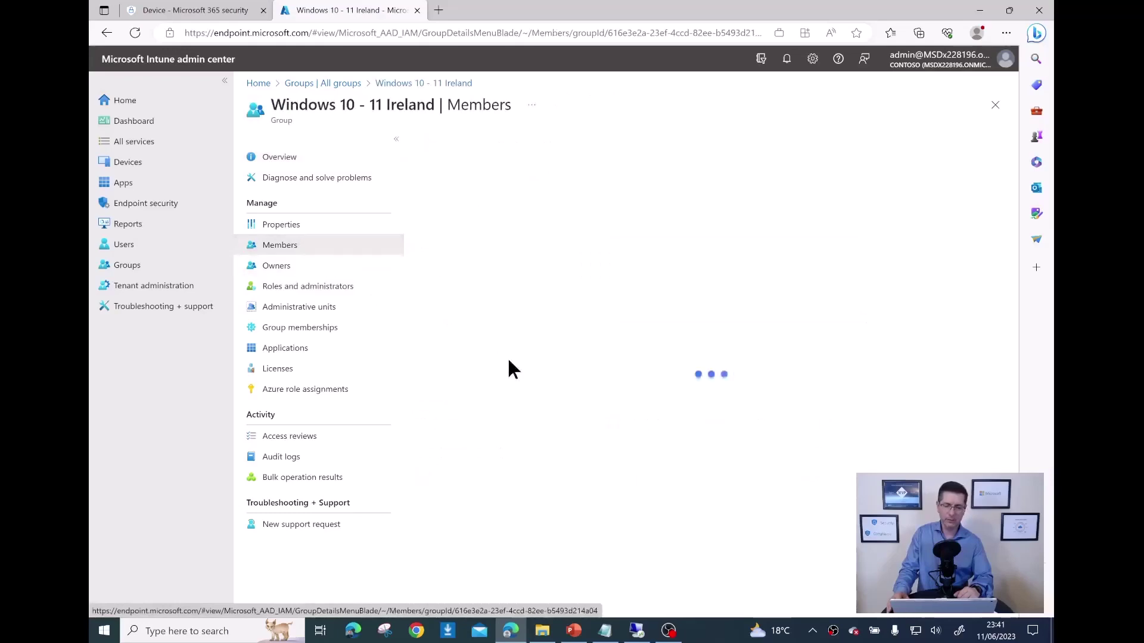
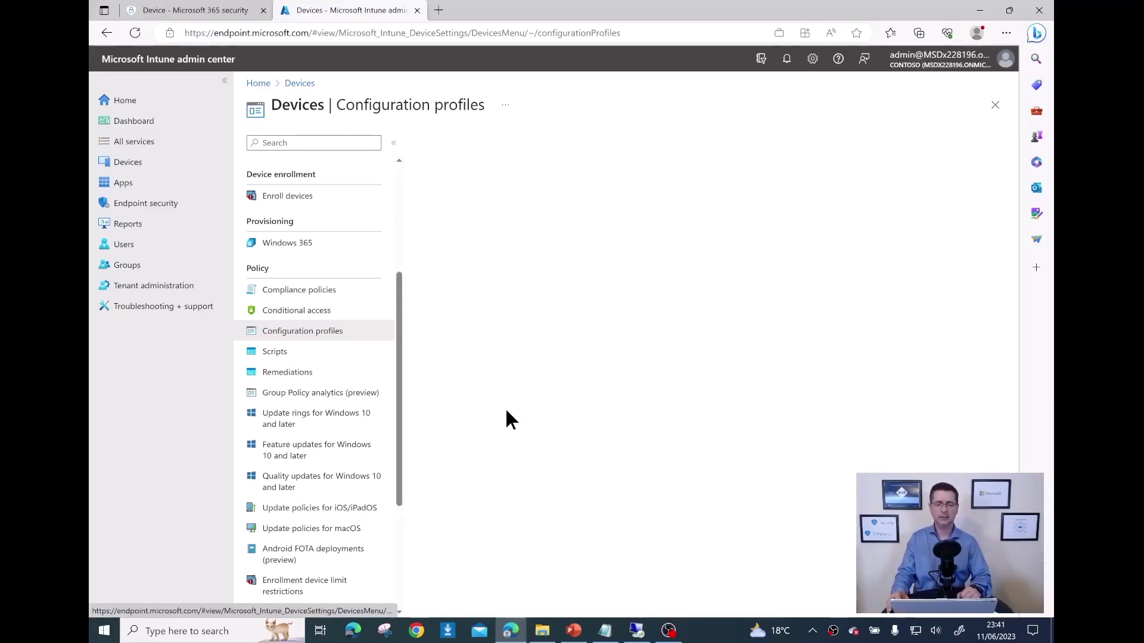
Step: From the device configuration profiles, start a new profile for Windows 10 and later based on the Custom template
{"action": "left_click", "coordinate": [362, 332]}
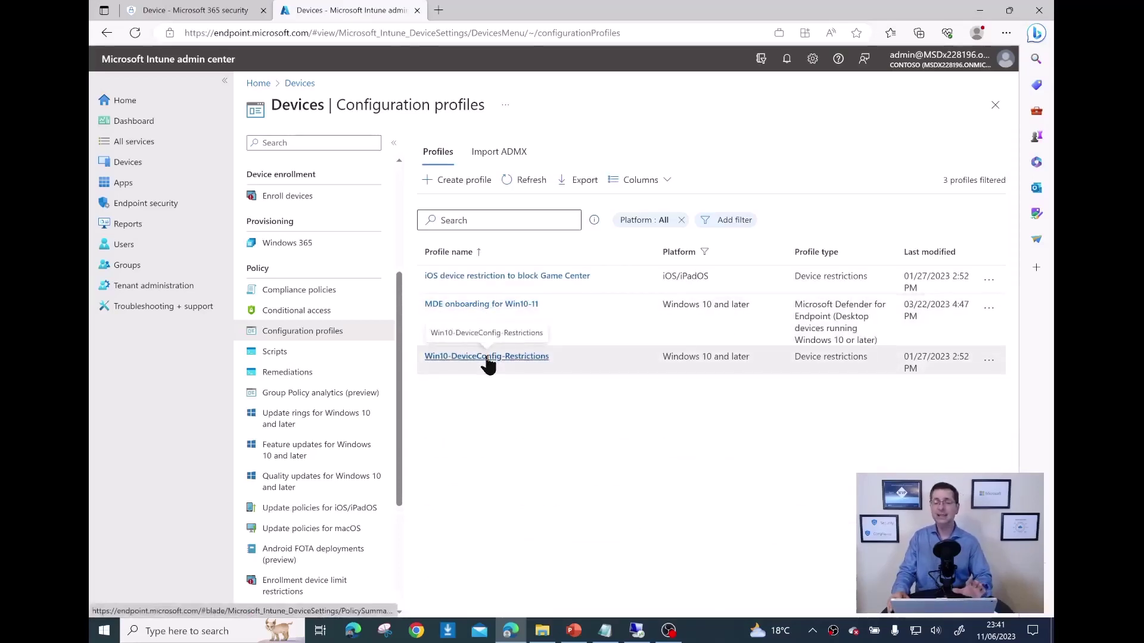
{"action": "left_click", "coordinate": [446, 185]}
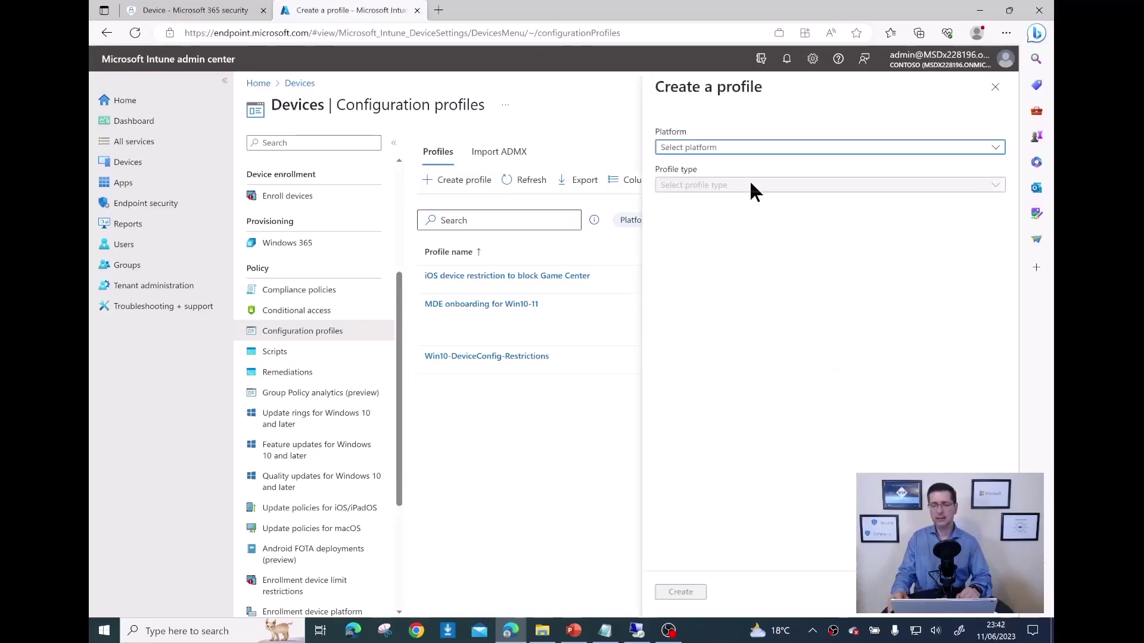
{"action": "left_click", "coordinate": [746, 149]}
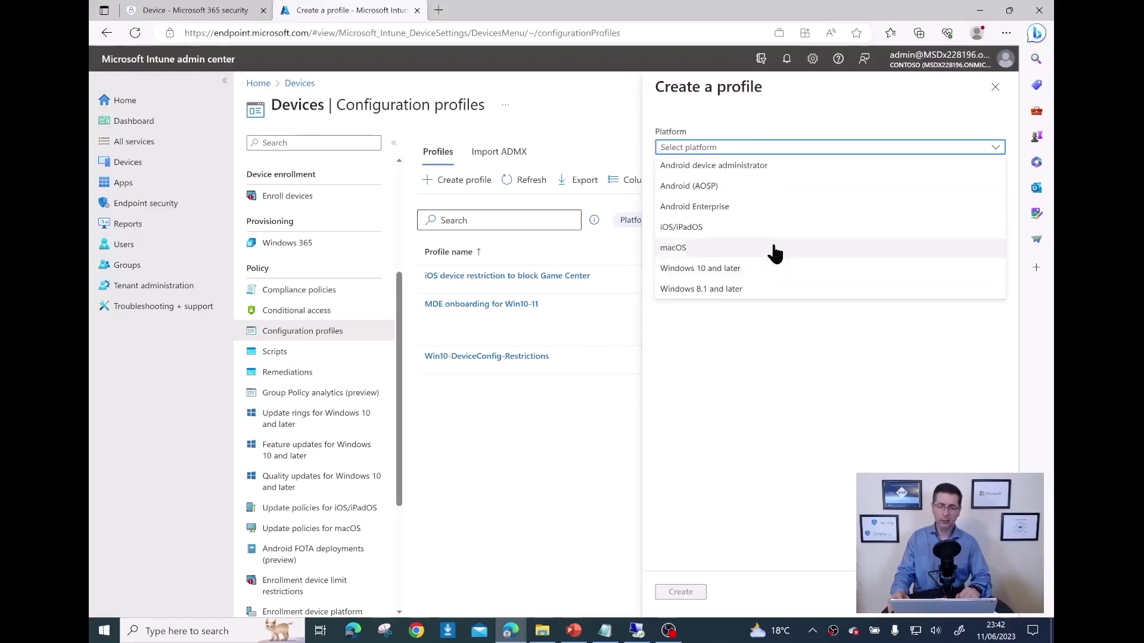
{"action": "left_click", "coordinate": [734, 273]}
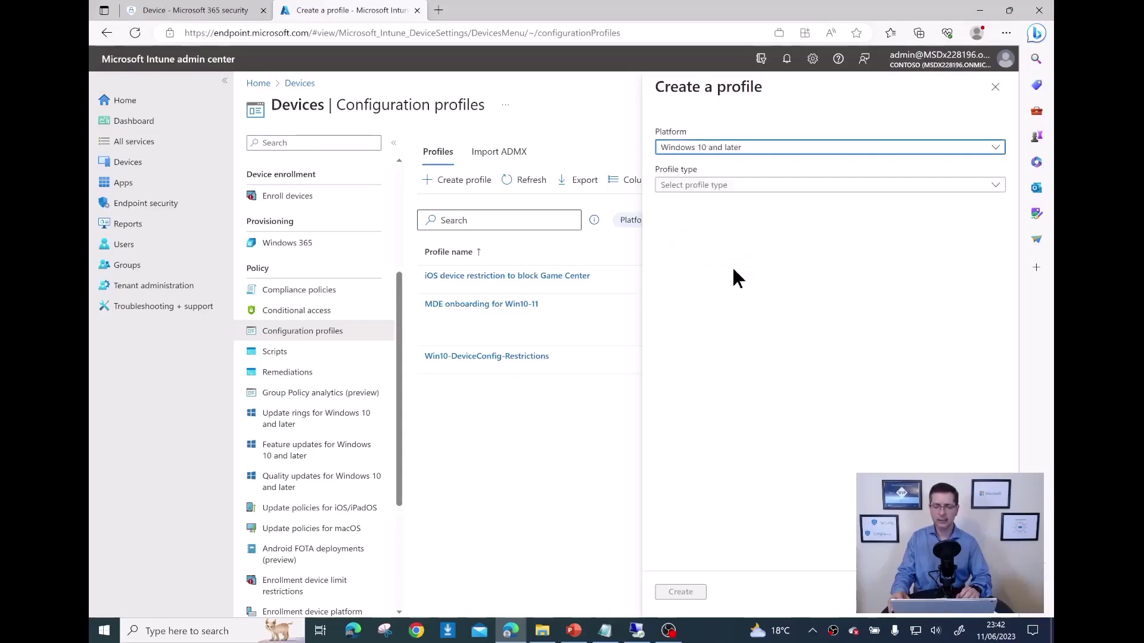
{"action": "left_click", "coordinate": [740, 186]}
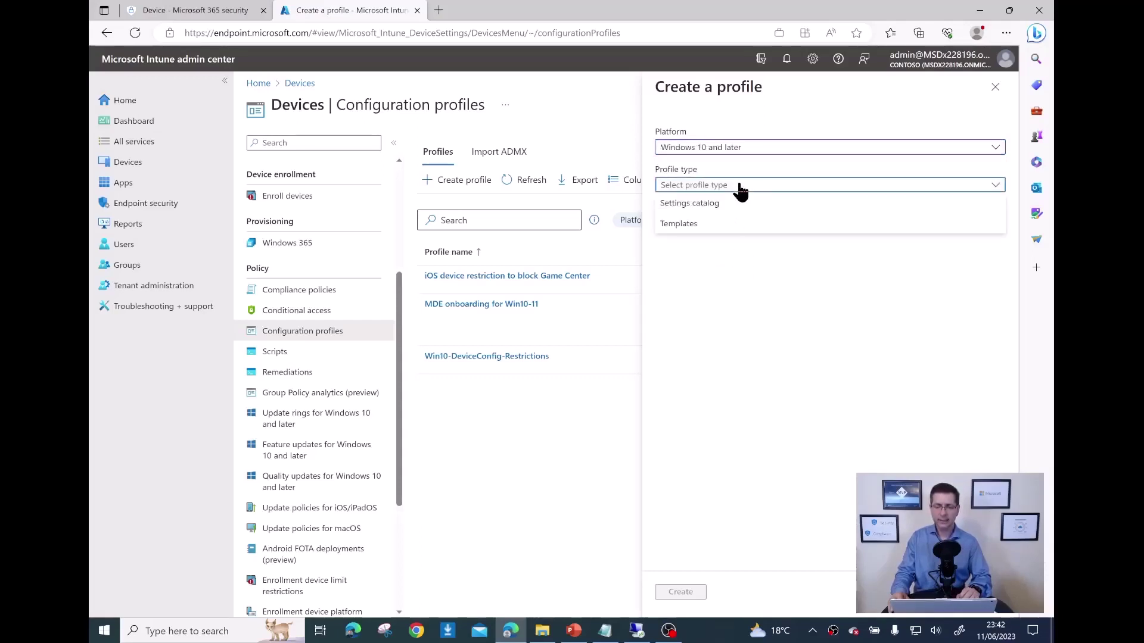
{"action": "left_click", "coordinate": [726, 225]}
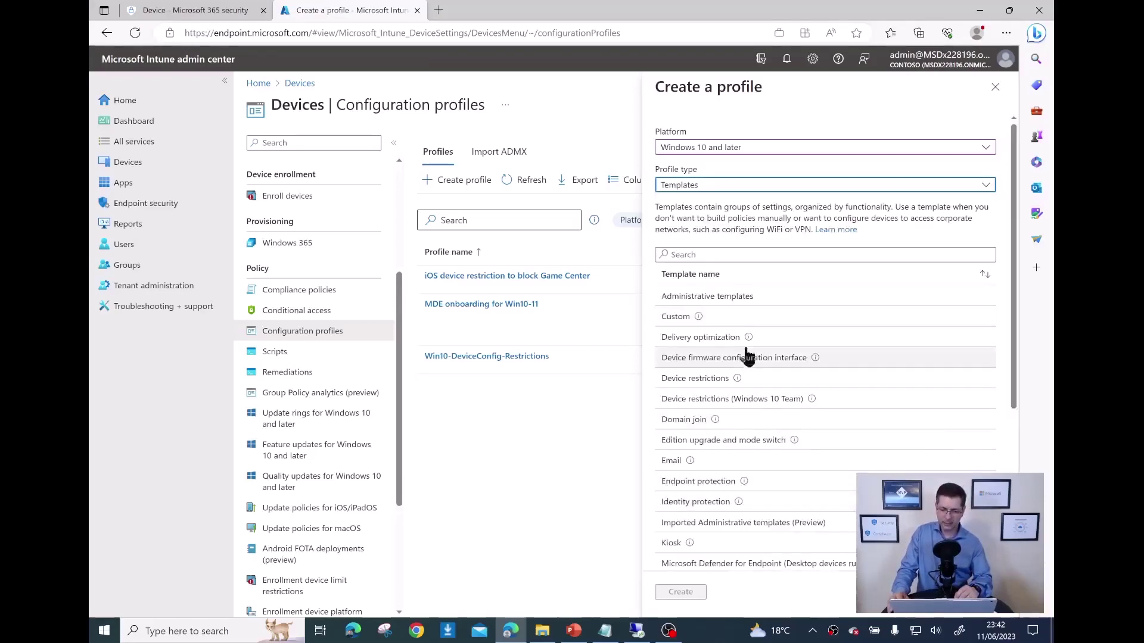
{"action": "left_click", "coordinate": [720, 321]}
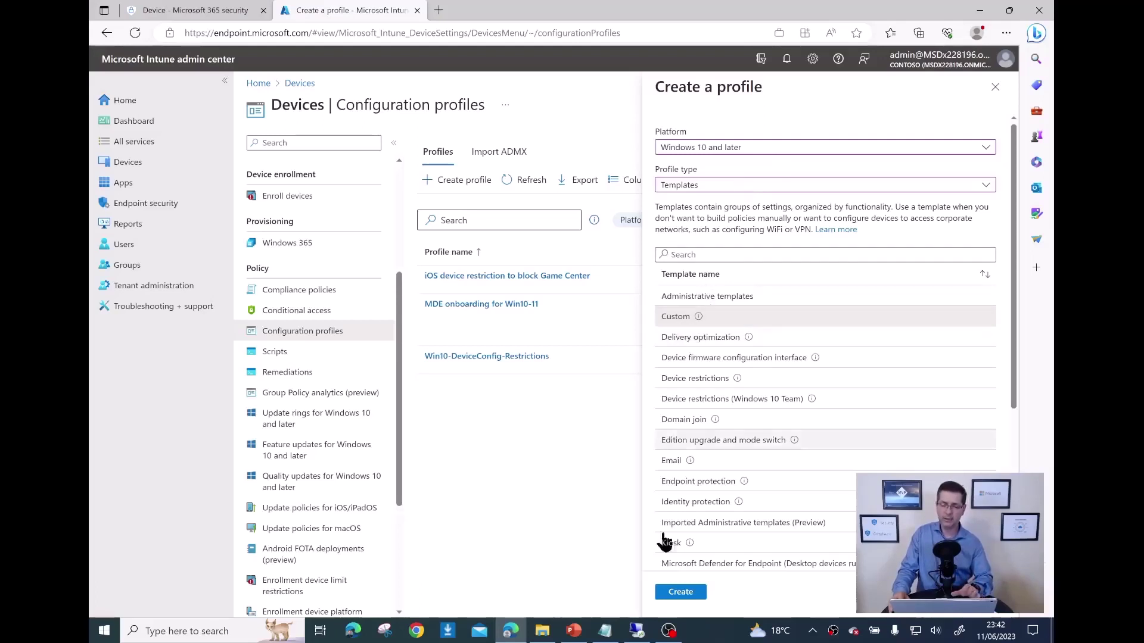
{"action": "left_click", "coordinate": [680, 596]}
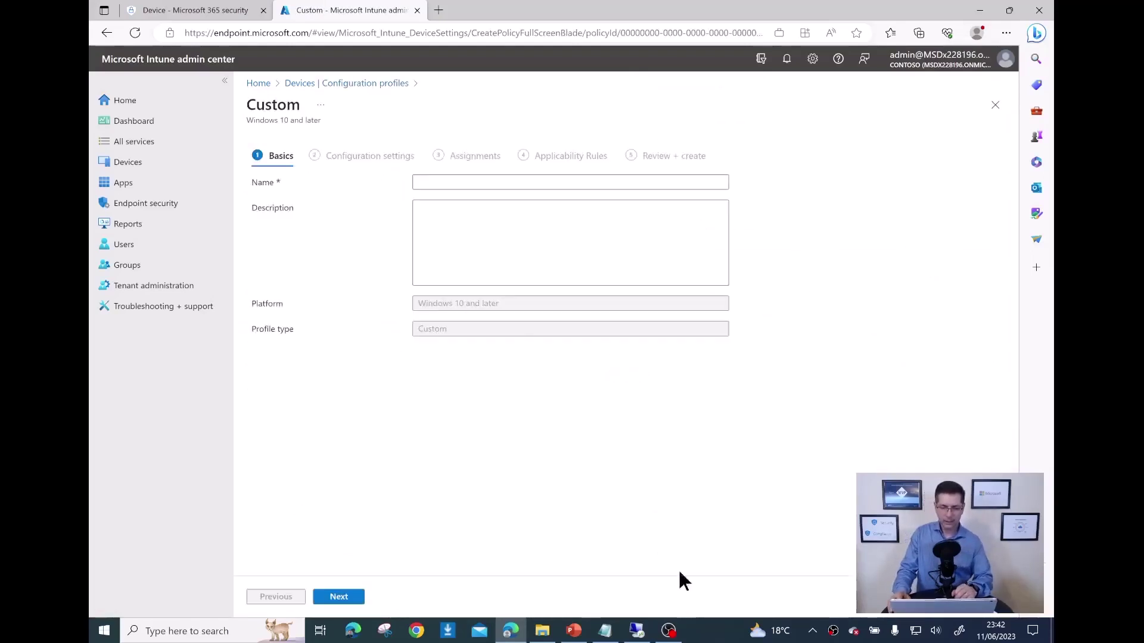
Step: Check the tag in the Notepad notes, name the profile Device Tag Sales and continue to its configuration settings
{"action": "mouse_move", "coordinate": [560, 632]}
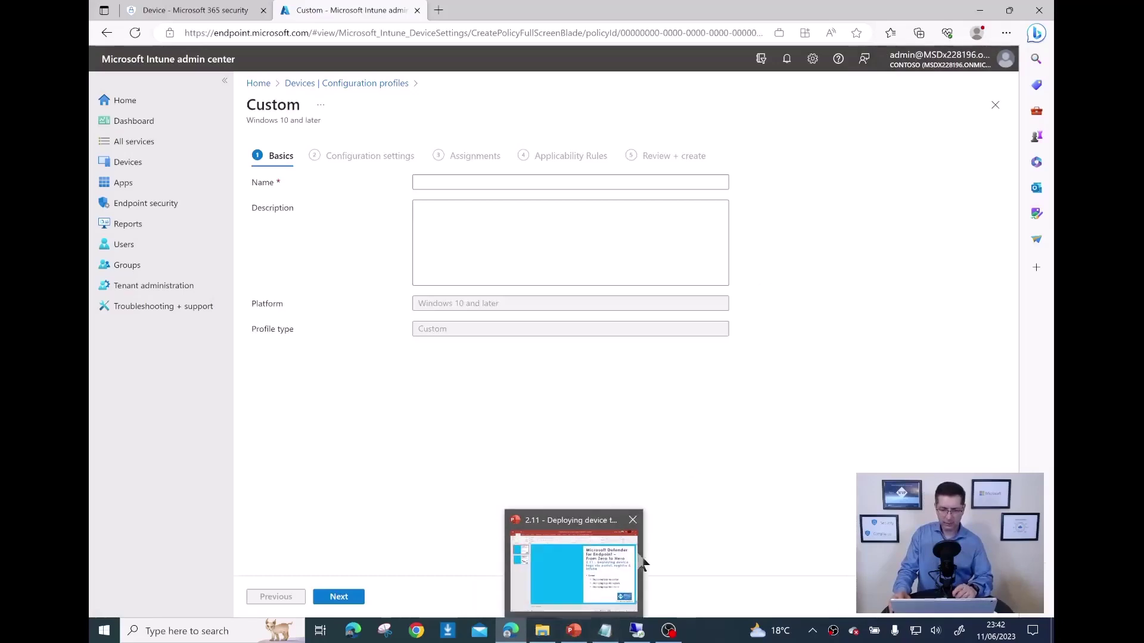
{"action": "left_click", "coordinate": [615, 638]}
{"action": "left_click_drag", "start_coordinate": [311, 451], "coordinate": [249, 451]}
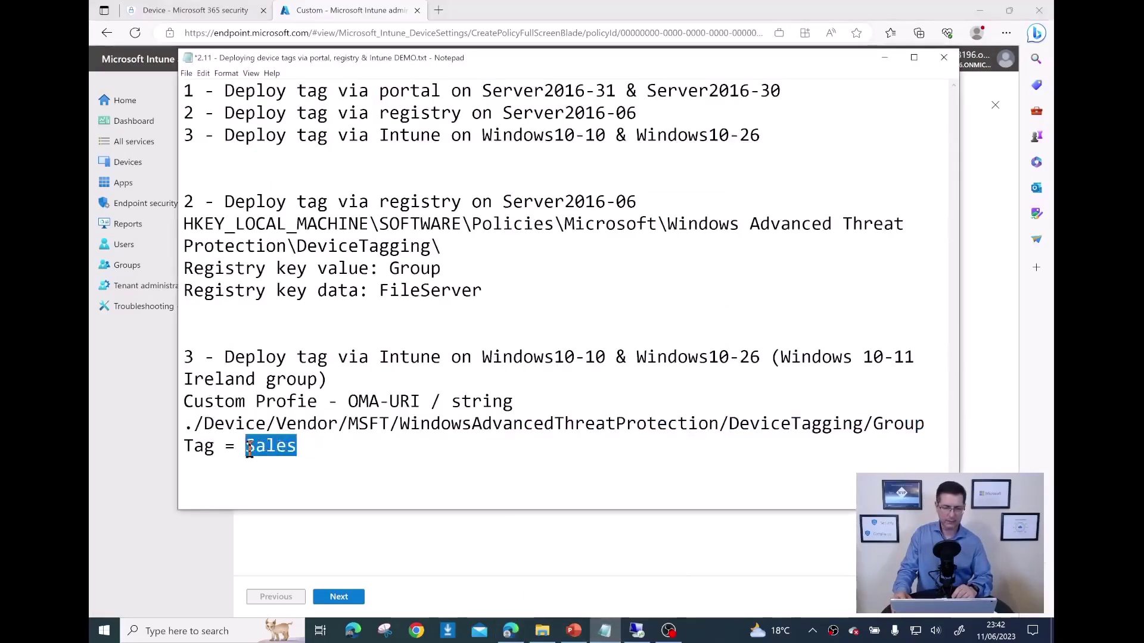
{"action": "left_click", "coordinate": [884, 57]}
{"action": "left_click", "coordinate": [499, 182]}
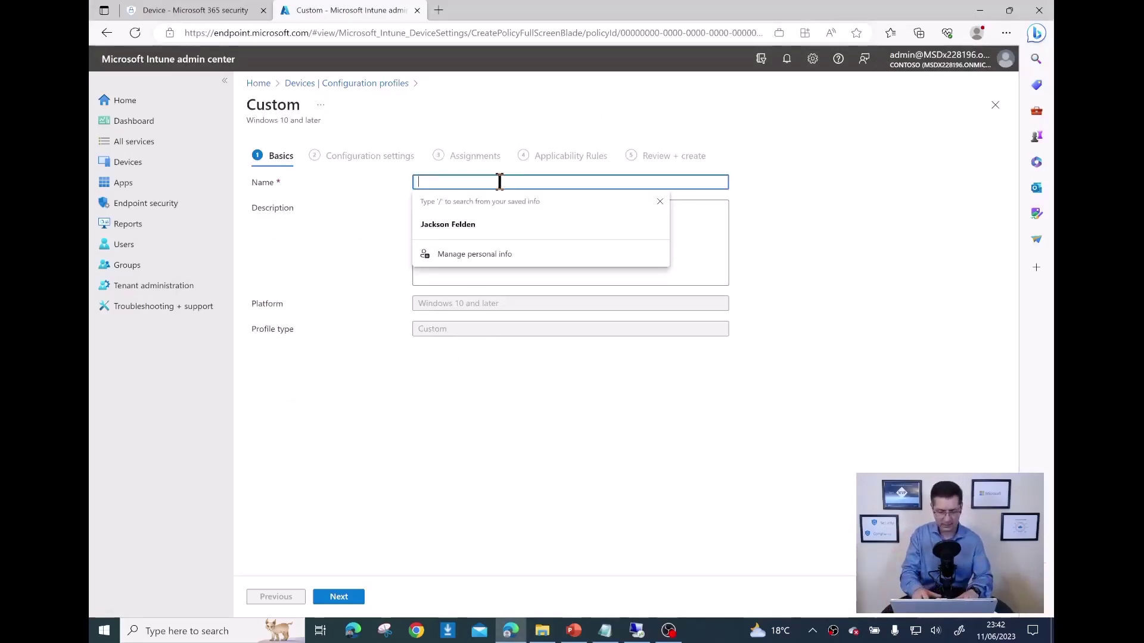
{"action": "type", "text": "Device Tag Sales"}
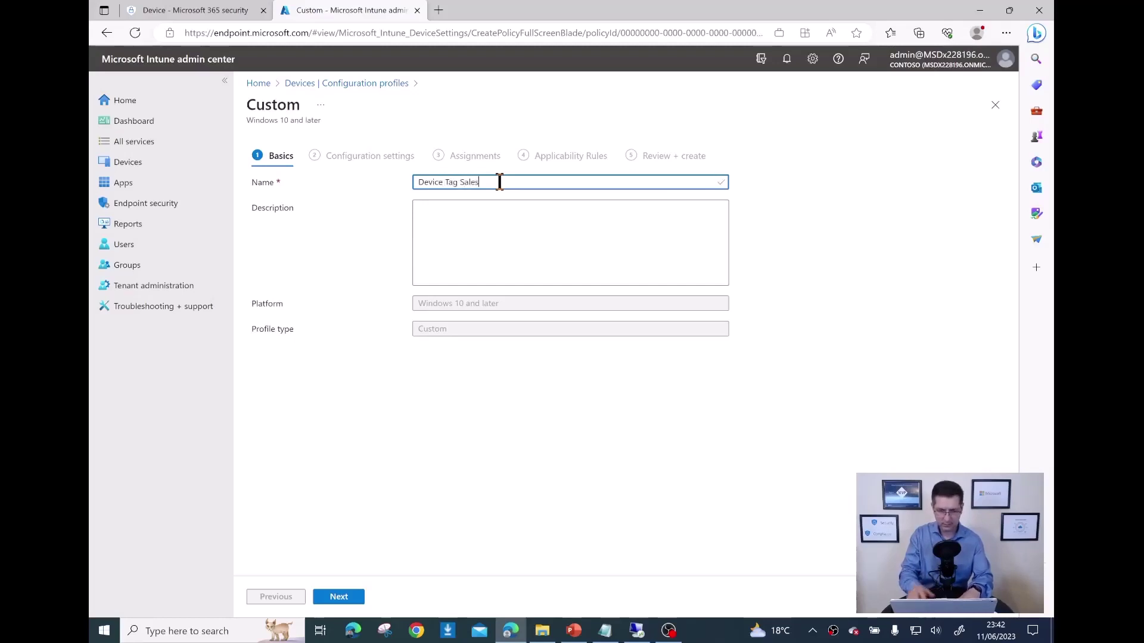
{"action": "left_click", "coordinate": [337, 596]}
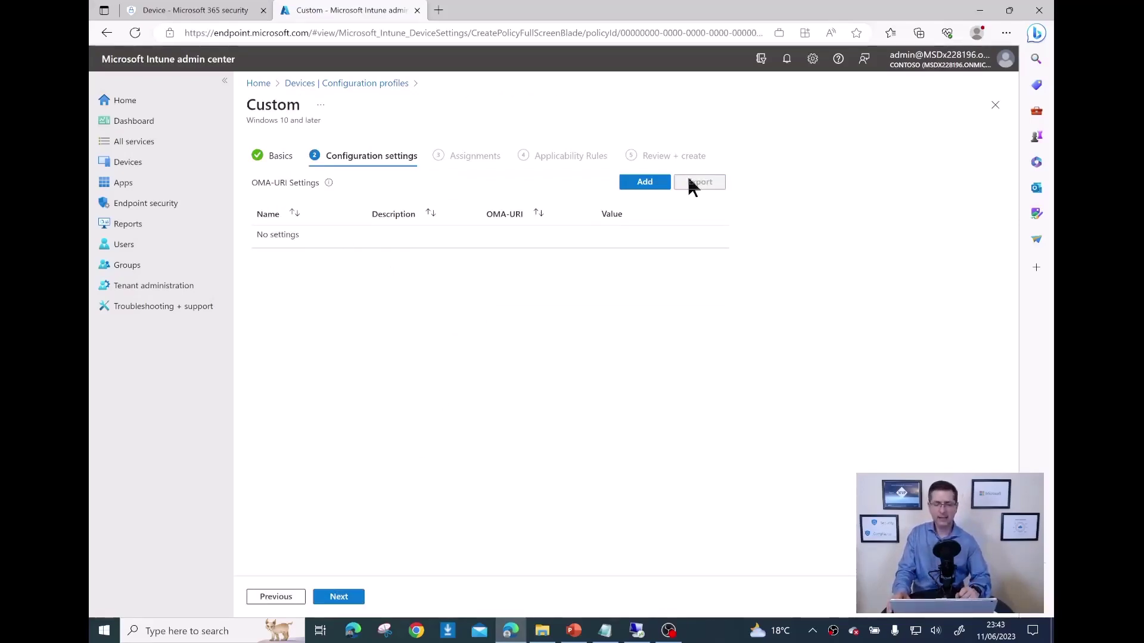
Step: Add an OMA-URI setting row and name it Device Tag Sales
{"action": "left_click", "coordinate": [645, 184]}
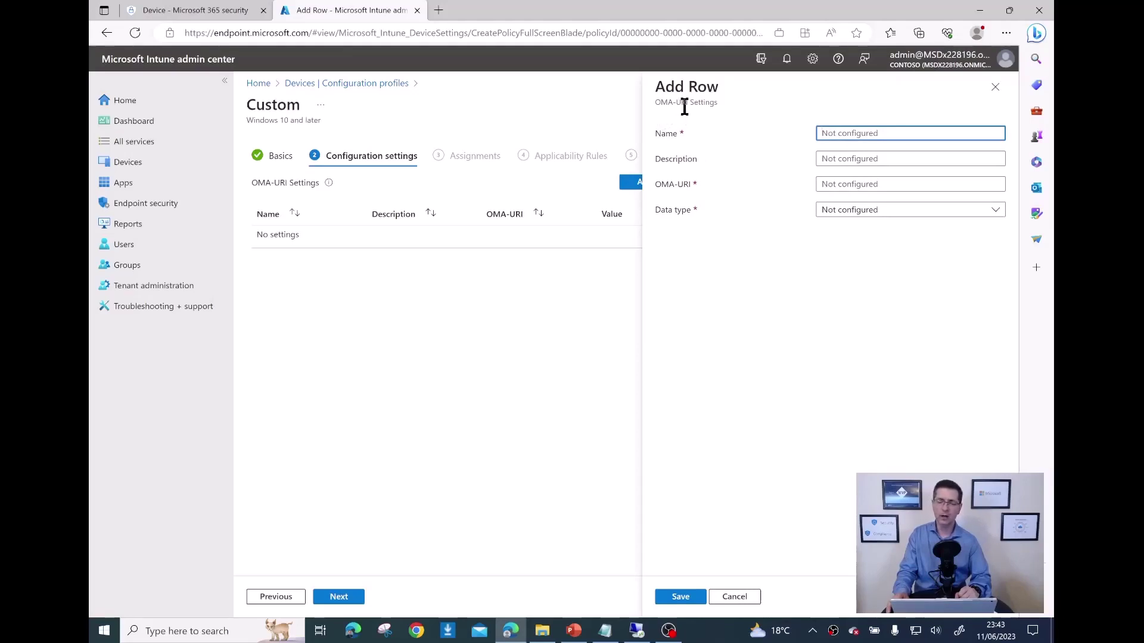
{"action": "left_click", "coordinate": [860, 135]}
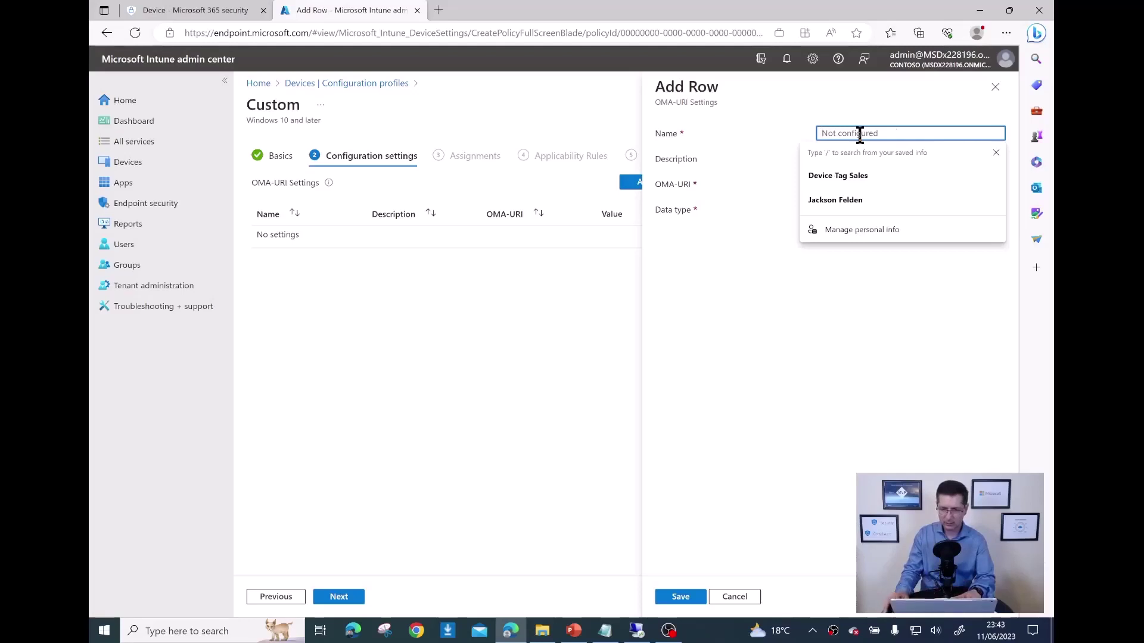
{"action": "left_click", "coordinate": [870, 177]}
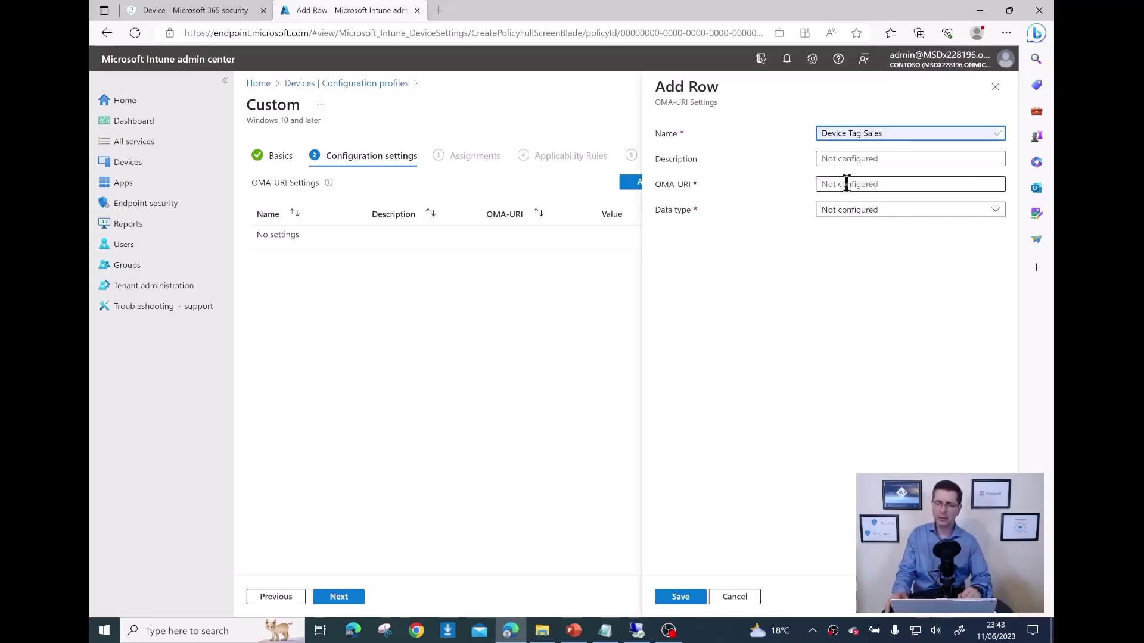
Step: Copy ./Device/Vendor/MSFT/WindowsAdvancedThreatProtection/DeviceTagging/Group from the Notepad notes into the new row's OMA-URI in Intune
{"action": "left_click", "coordinate": [606, 631]}
{"action": "left_click", "coordinate": [197, 425]}
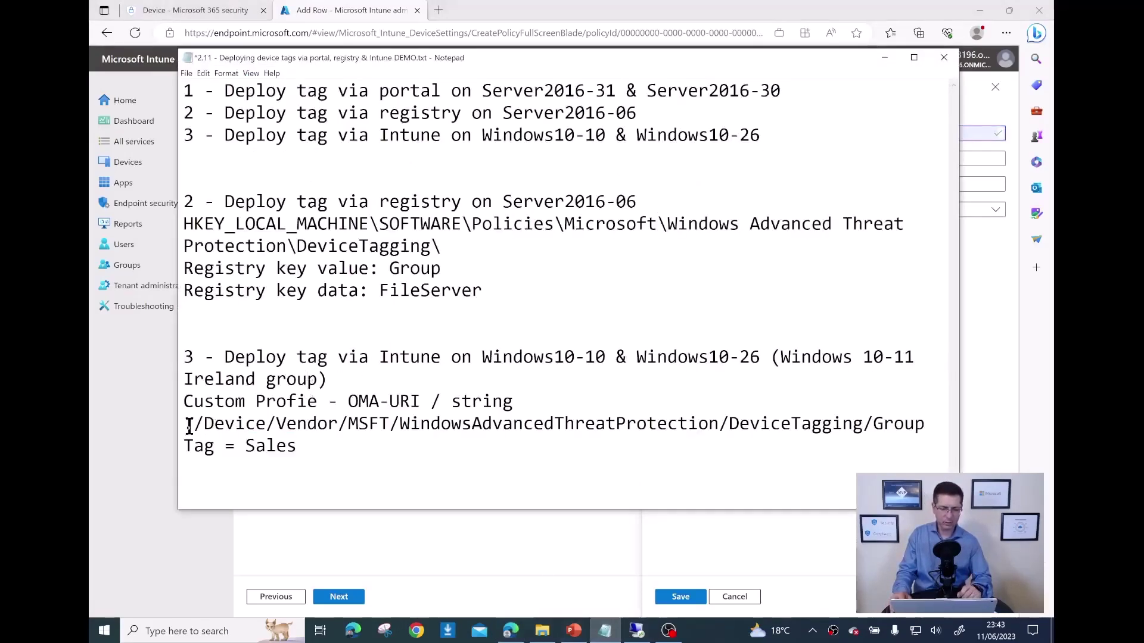
{"action": "left_click_drag", "start_coordinate": [185, 428], "coordinate": [937, 429]}
{"action": "key", "text": "ctrl+c"}
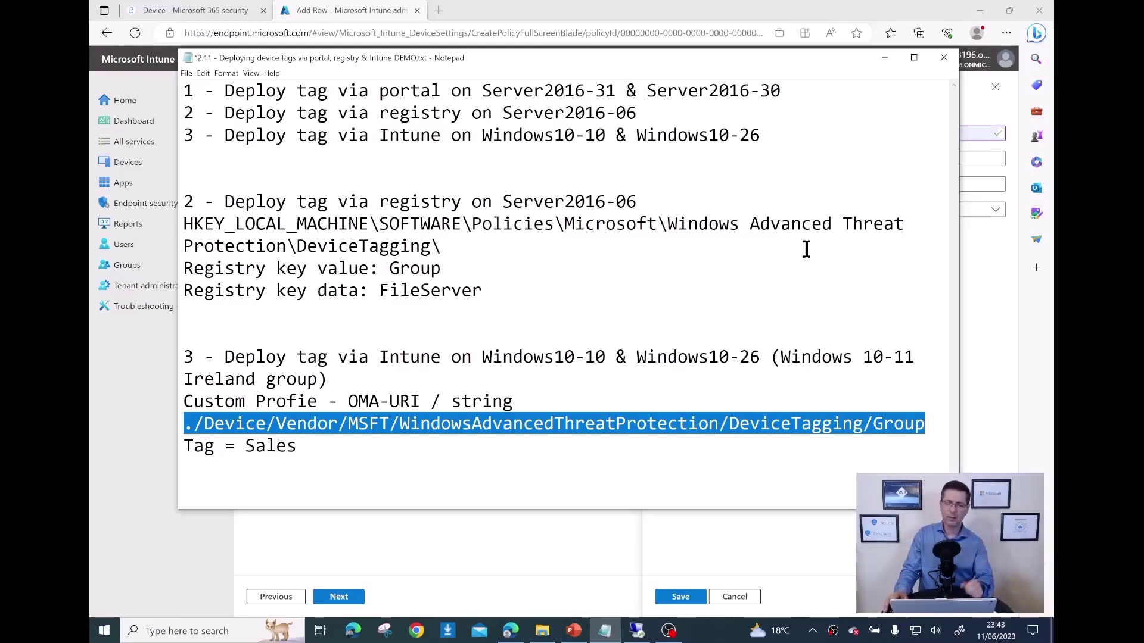
{"action": "left_click", "coordinate": [884, 57]}
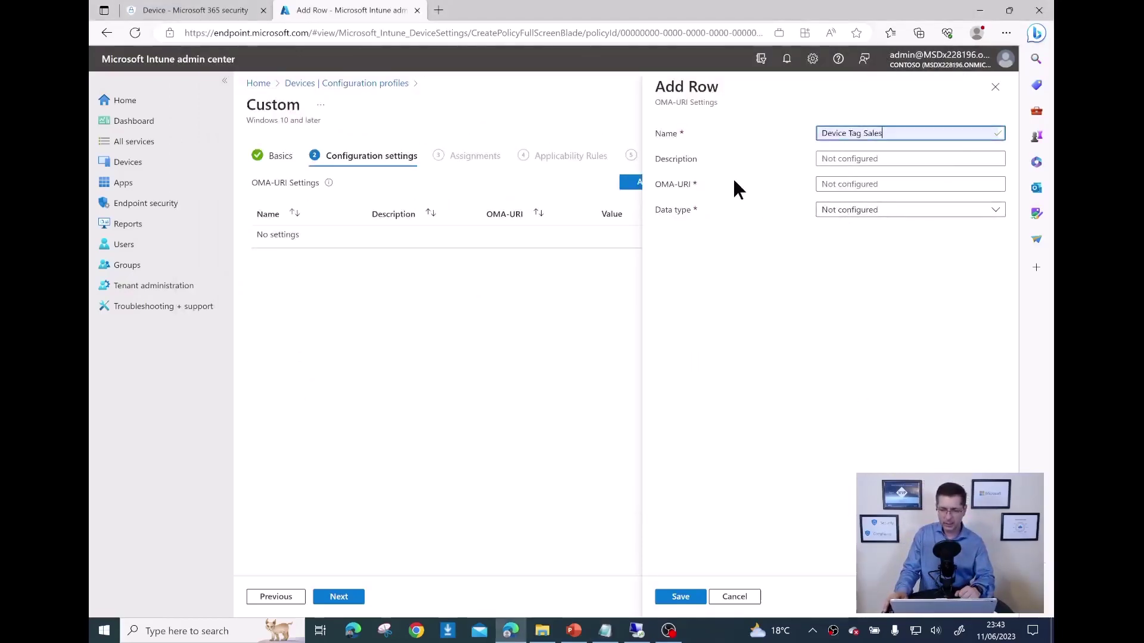
{"action": "left_click", "coordinate": [855, 184]}
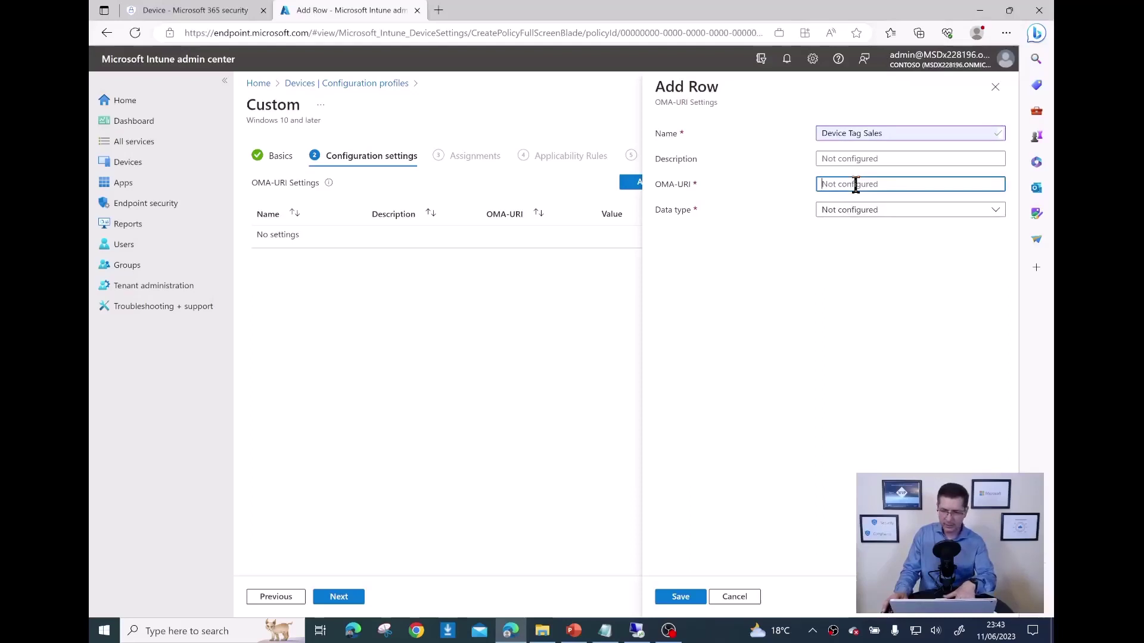
{"action": "key", "text": "ctrl+v"}
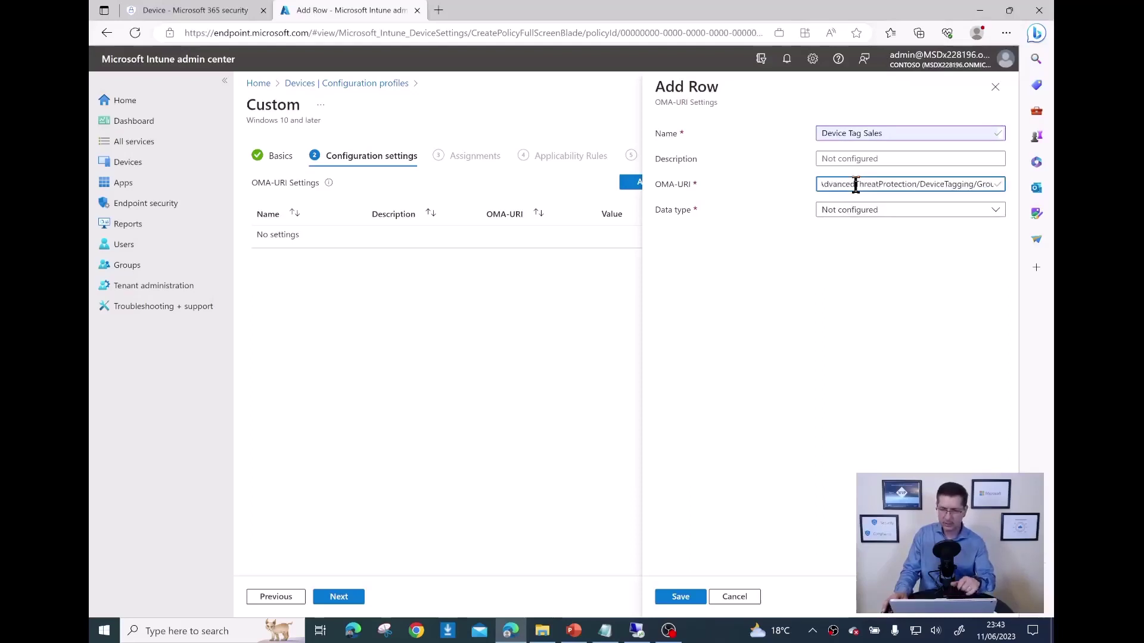
Step: Set the OMA-URI row's data type to String and its value to Sales, and save the row
{"action": "left_click", "coordinate": [881, 215]}
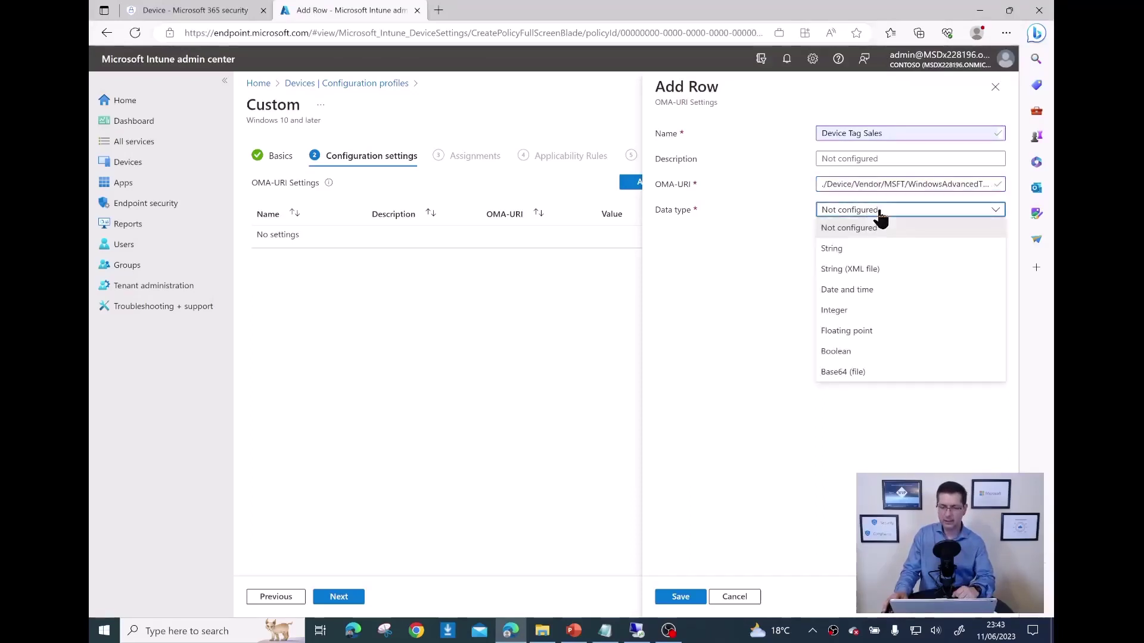
{"action": "left_click", "coordinate": [849, 257]}
{"action": "left_click", "coordinate": [848, 262]}
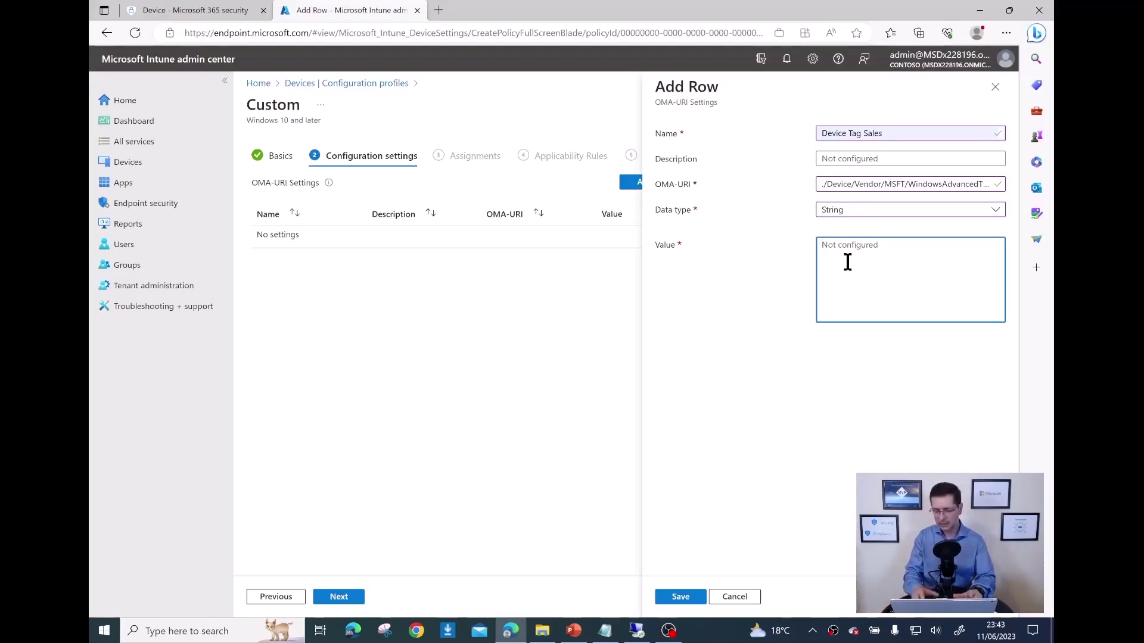
{"action": "type", "text": "Sales"}
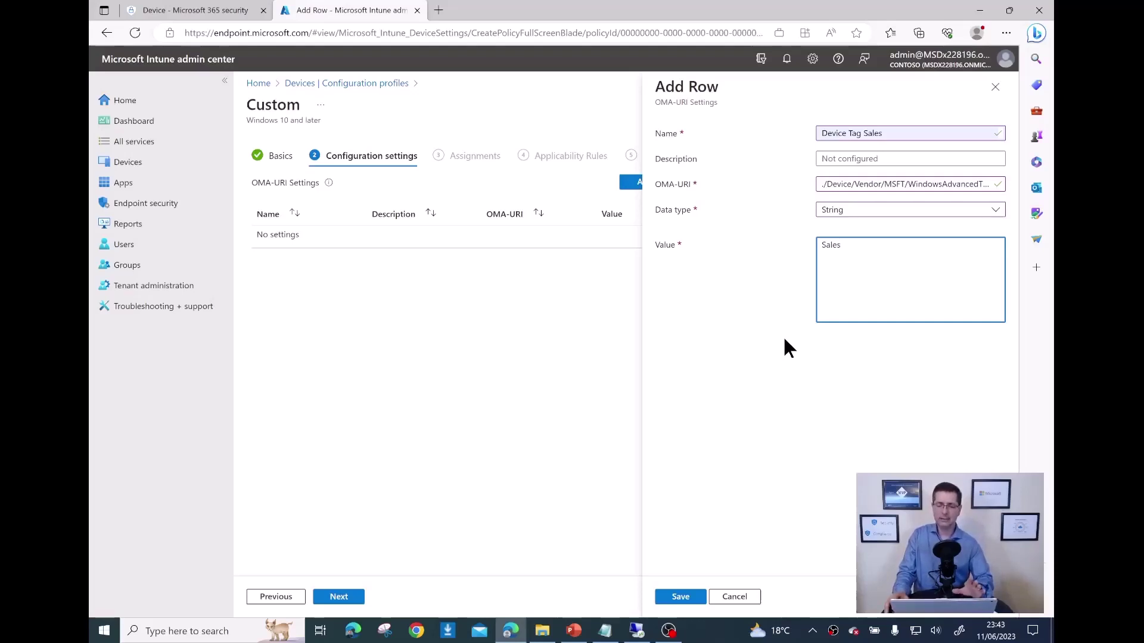
{"action": "left_click", "coordinate": [682, 599]}
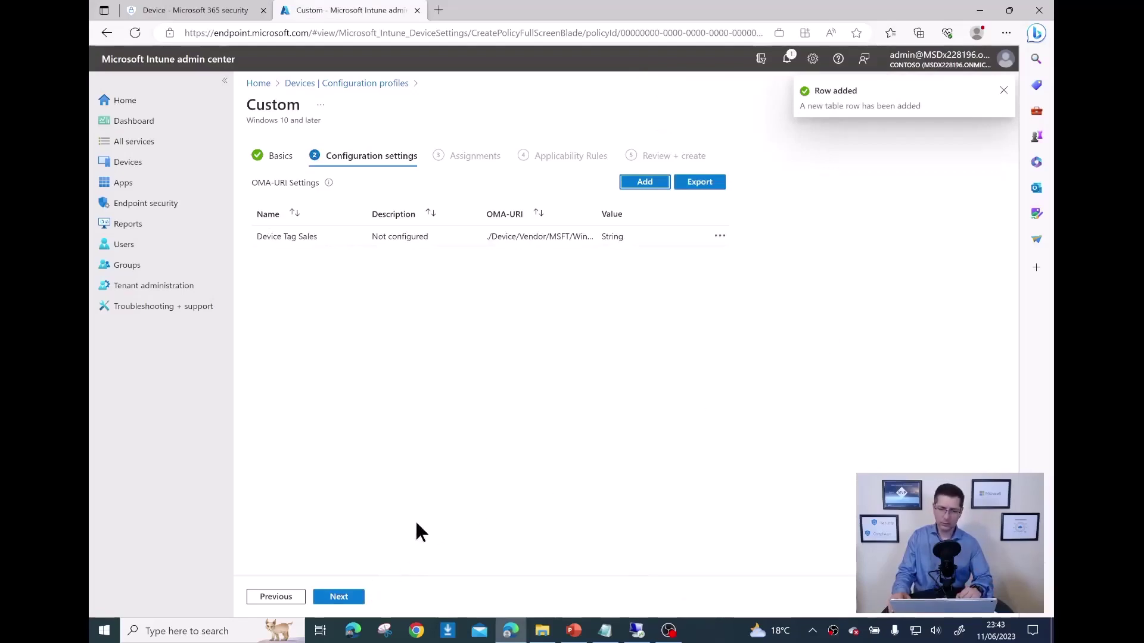
Step: Continue to the assignments, search the groups for windows, include the Windows 10 - 11 Ireland group and proceed
{"action": "left_click", "coordinate": [335, 600]}
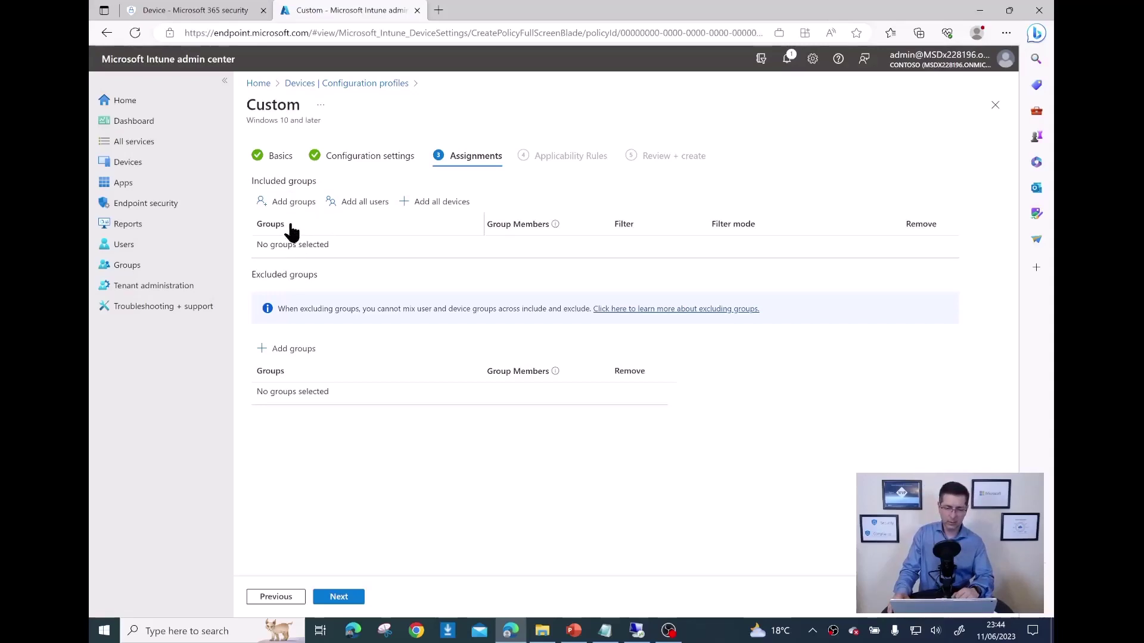
{"action": "left_click", "coordinate": [290, 203]}
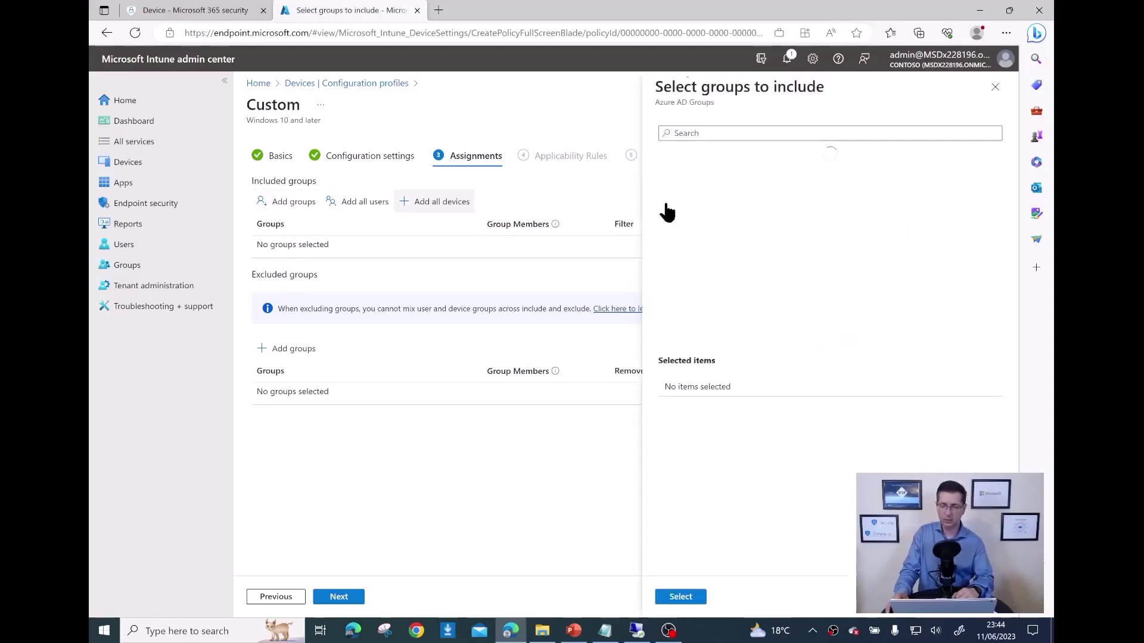
{"action": "left_click", "coordinate": [734, 130]}
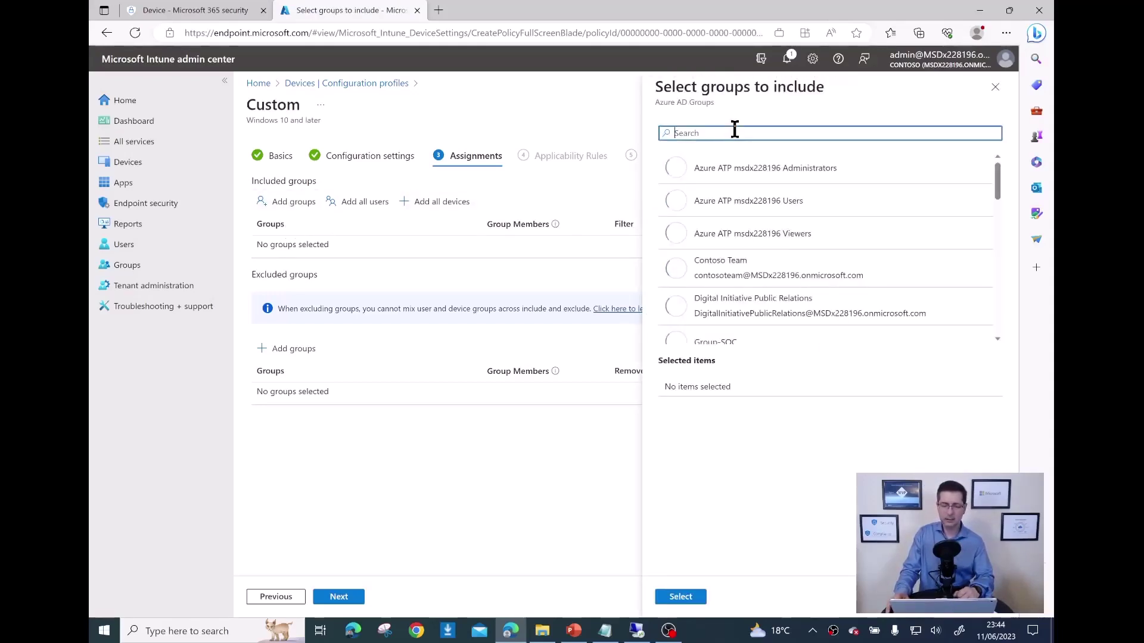
{"action": "type", "text": "windows"}
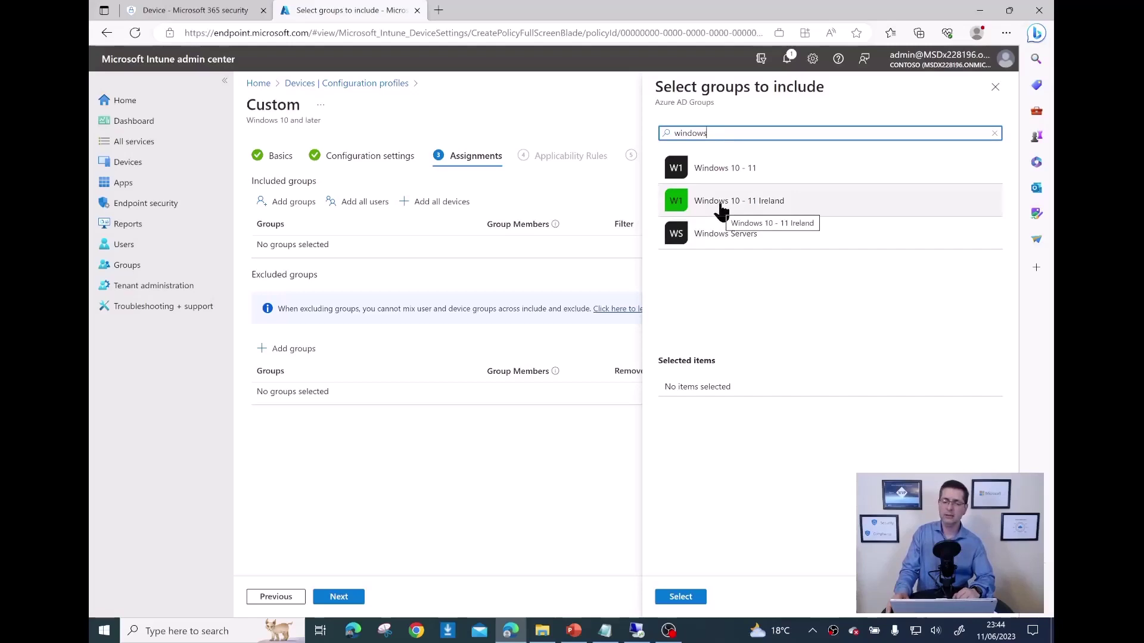
{"action": "left_click", "coordinate": [726, 202]}
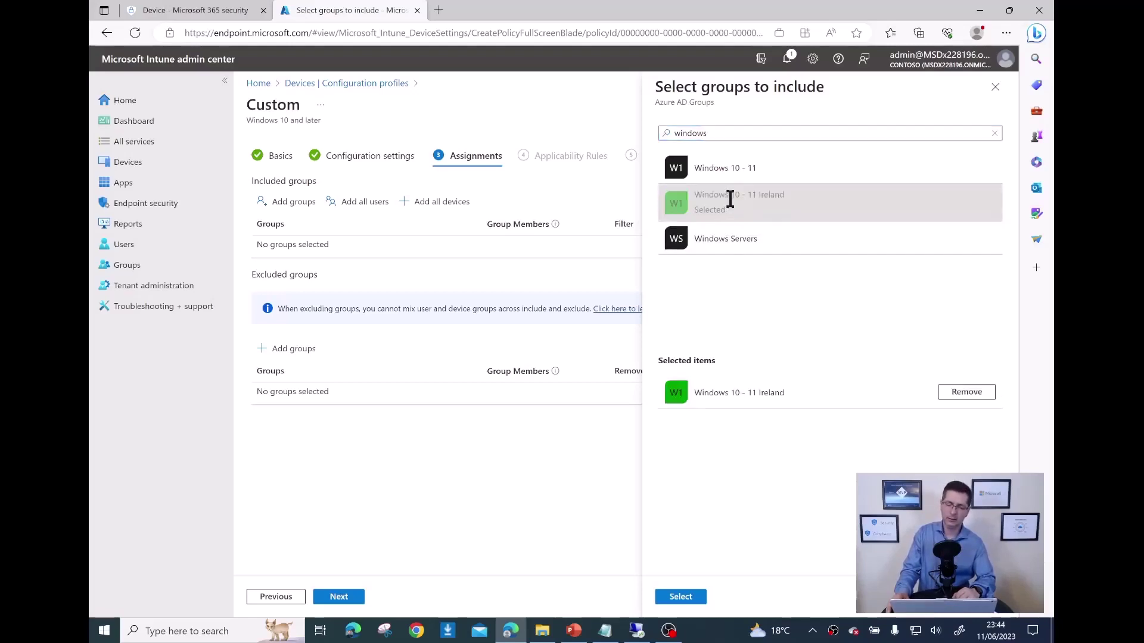
{"action": "left_click", "coordinate": [681, 597]}
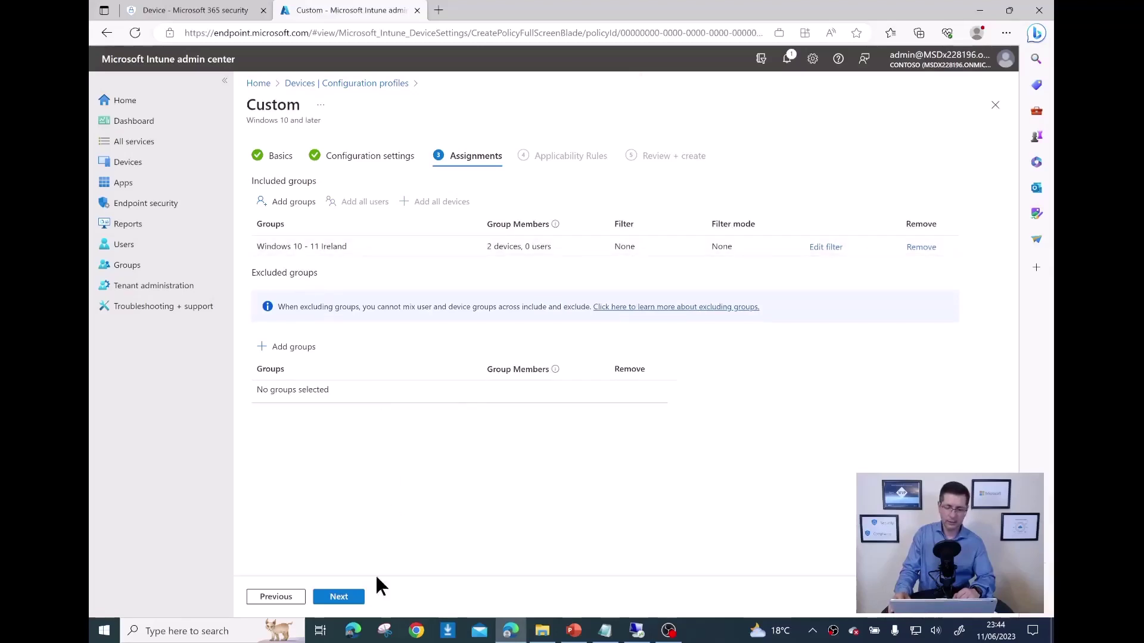
{"action": "left_click", "coordinate": [334, 600]}
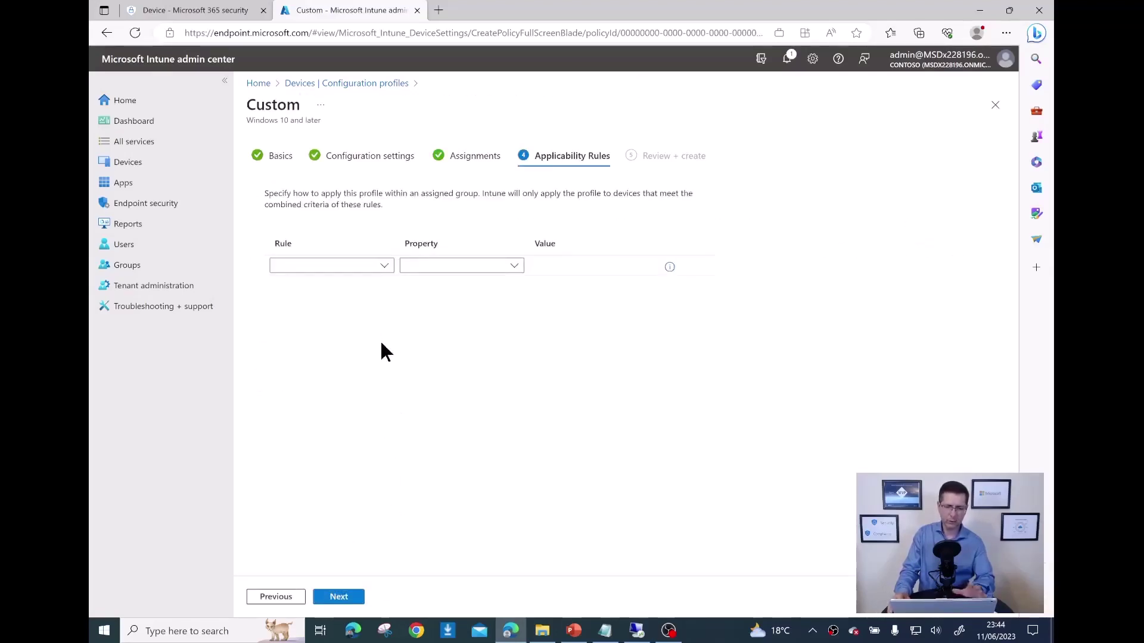
Step: Leave the applicability rules empty, review the profile summary with its OMA-URI settings and create the profile
{"action": "left_click", "coordinate": [344, 597]}
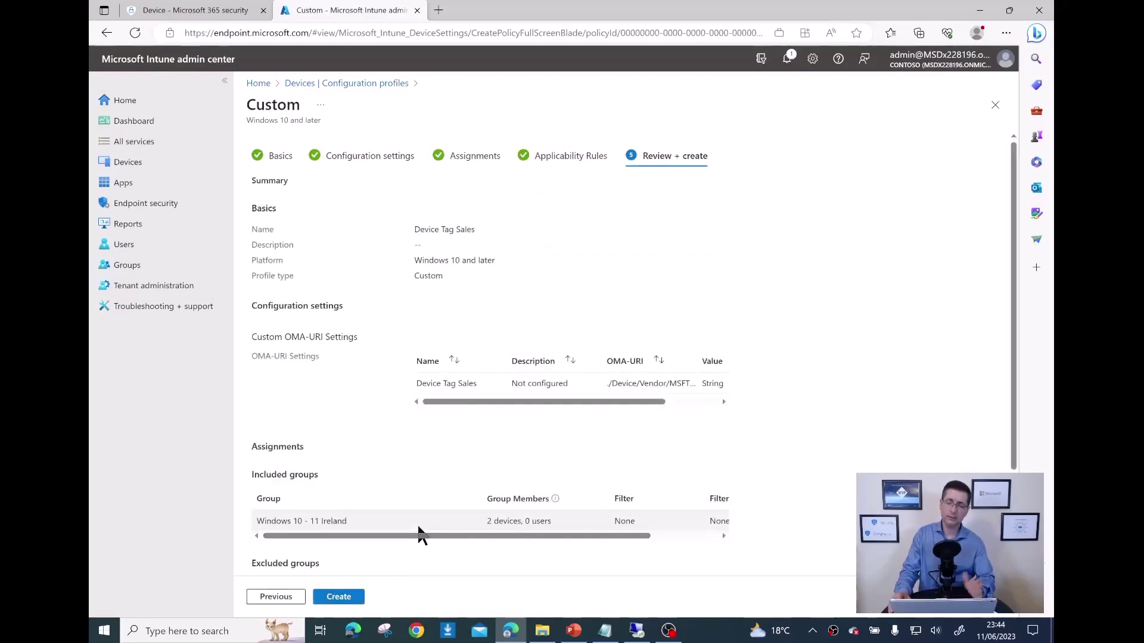
{"action": "scroll", "coordinate": [420, 530], "scroll_direction": "down", "scroll_amount": 2}
{"action": "scroll", "coordinate": [418, 528], "scroll_direction": "down", "scroll_amount": 1}
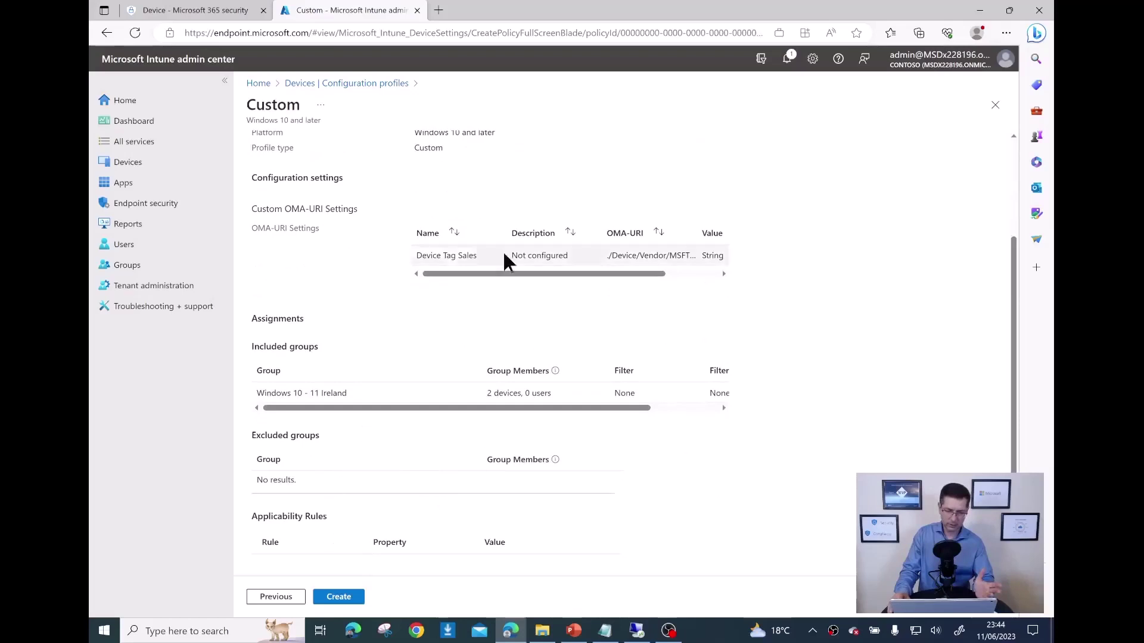
{"action": "left_click_drag", "start_coordinate": [600, 274], "coordinate": [687, 274]}
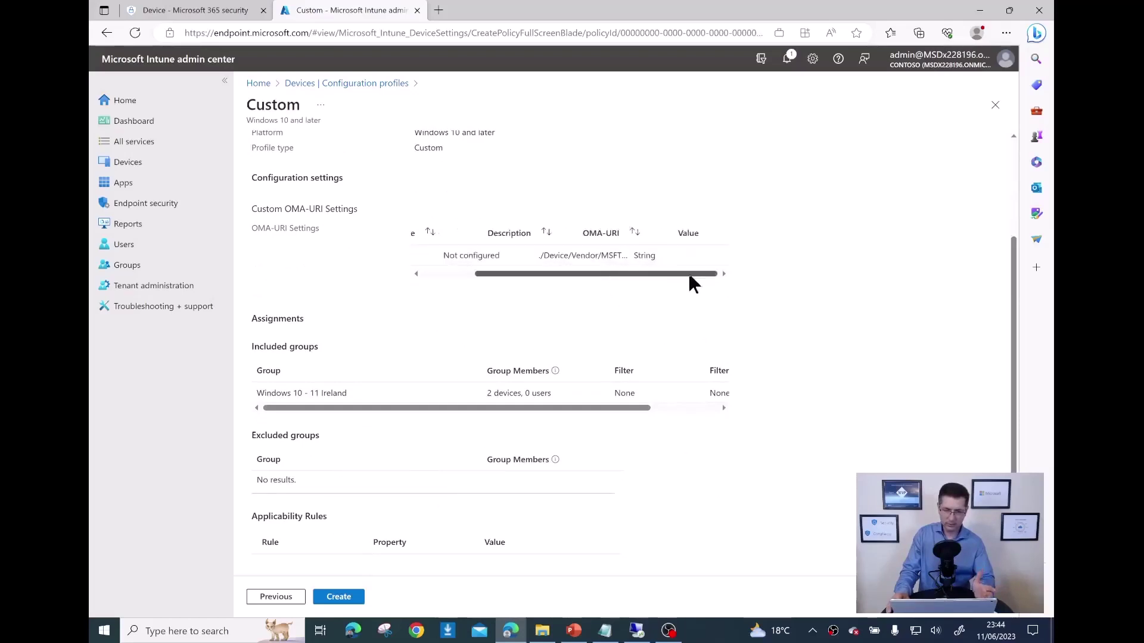
{"action": "left_click", "coordinate": [344, 598]}
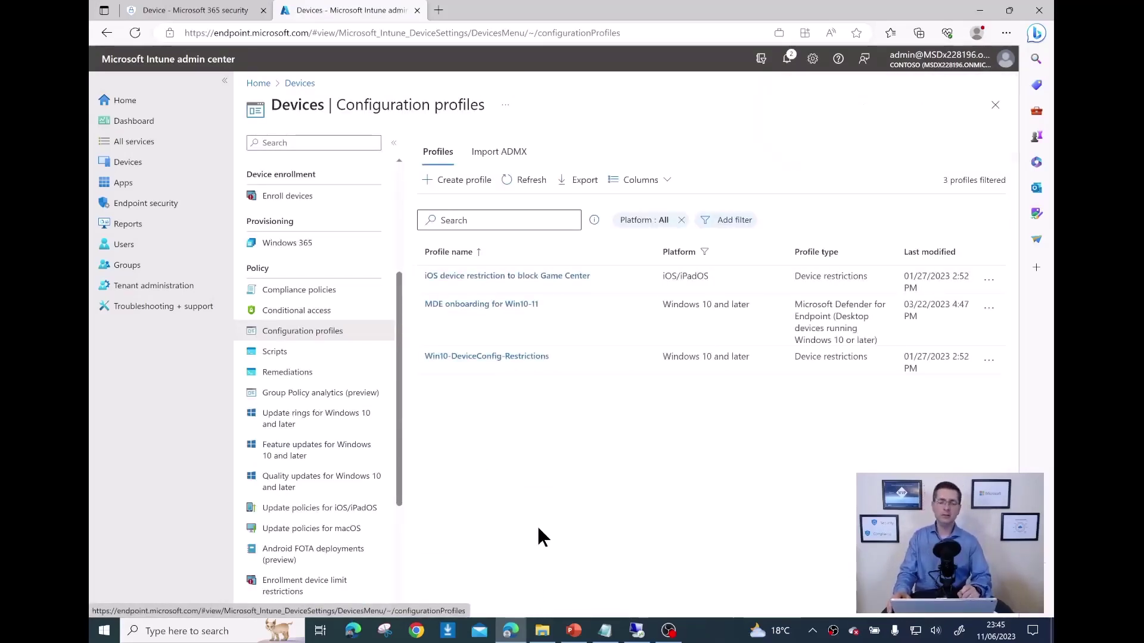
Step: Refresh the configuration profiles list and open the Device Tag Sales profile
{"action": "left_click", "coordinate": [525, 180]}
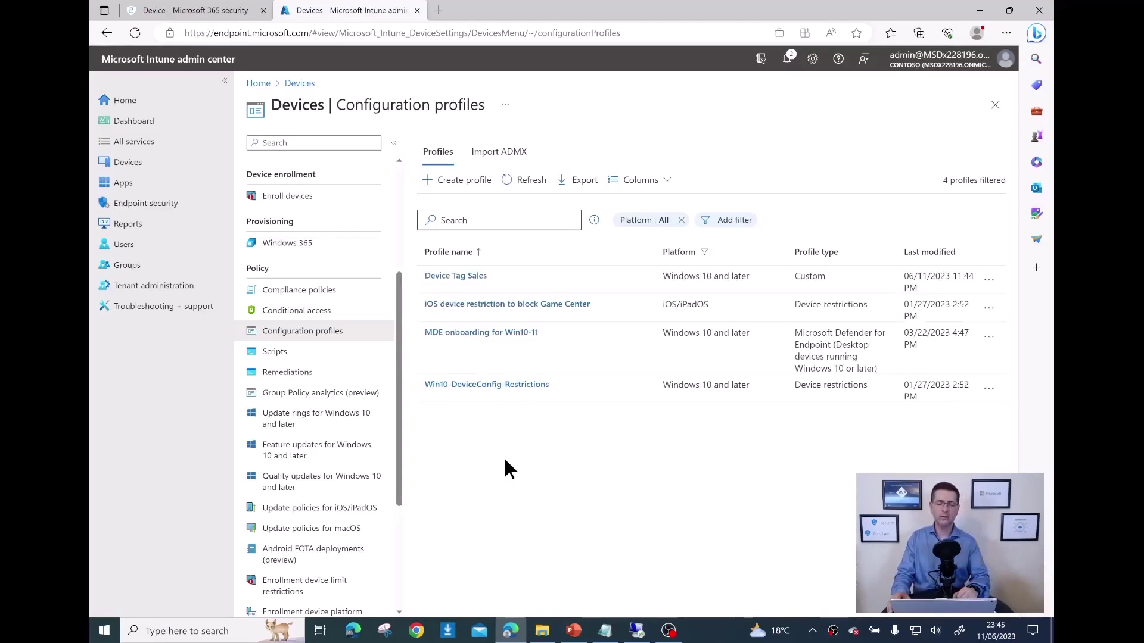
{"action": "left_click", "coordinate": [466, 277]}
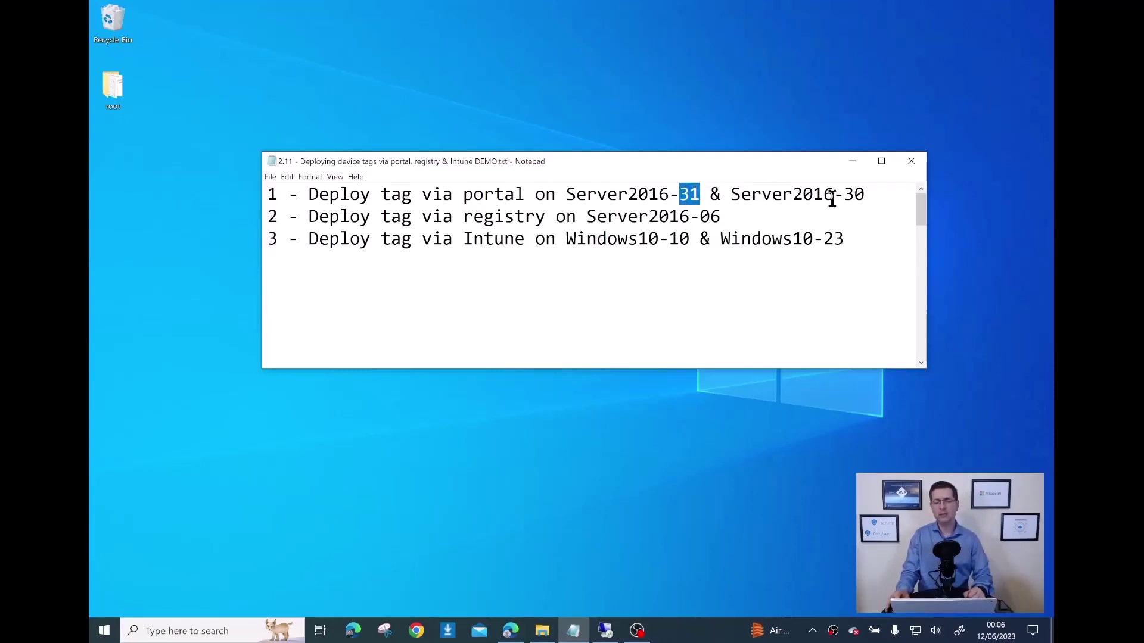
Step: Check the portal-tagged servers in the Notepad notes and examine the tags of server2016-31 and server2016-30 in the Microsoft 365 Defender device list
{"action": "left_click_drag", "start_coordinate": [843, 194], "coordinate": [867, 193]}
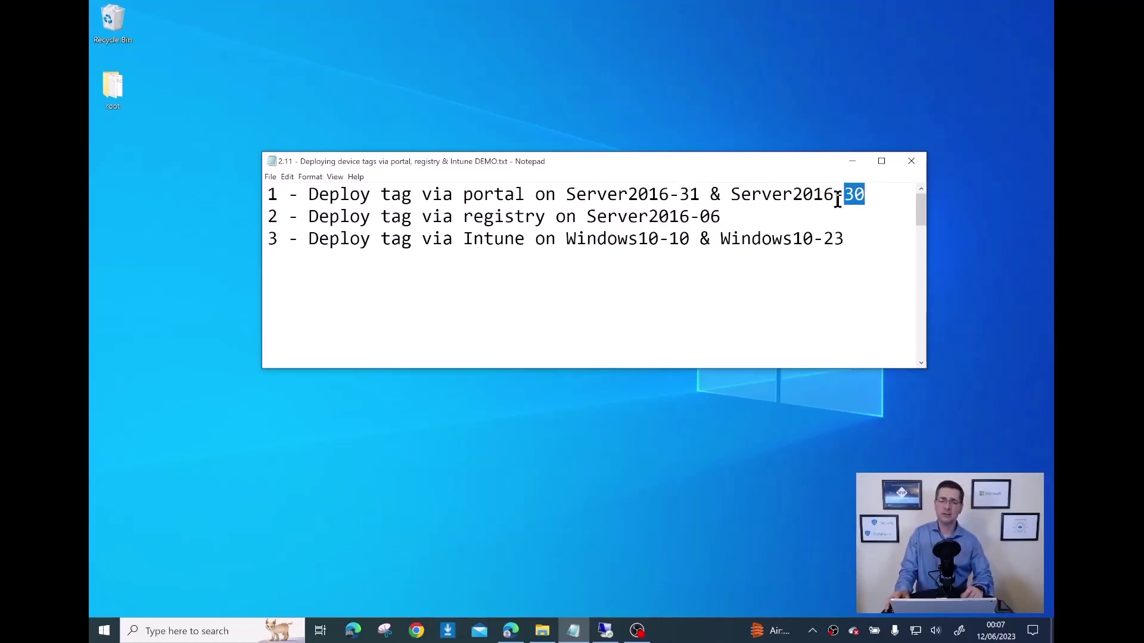
{"action": "key", "text": "alt+Tab"}
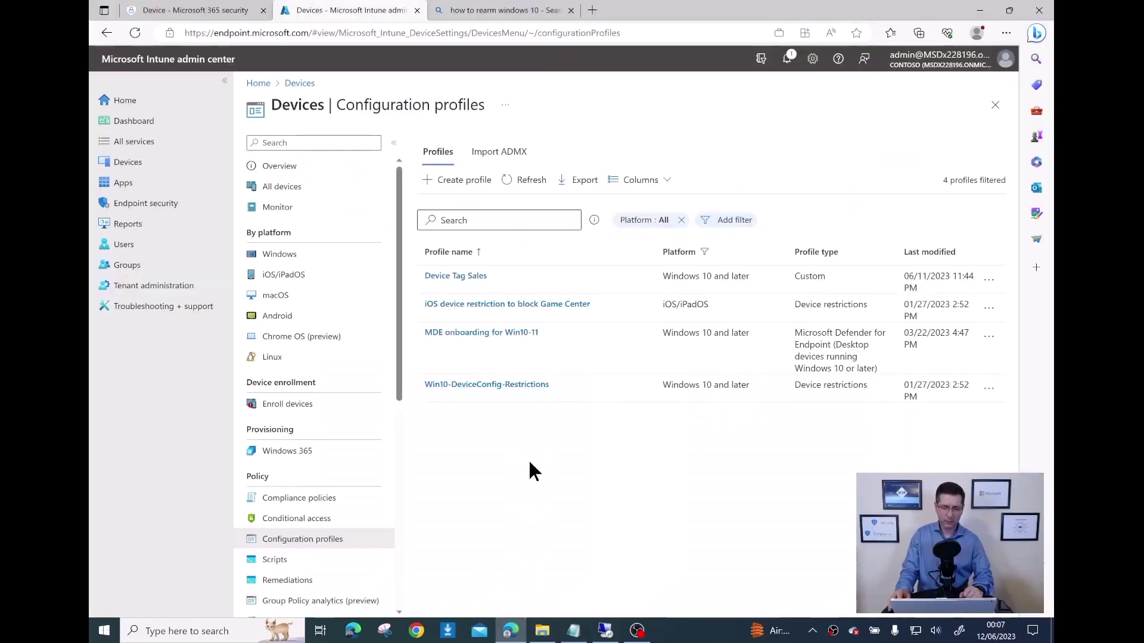
{"action": "left_click", "coordinate": [208, 12]}
{"action": "left_click_drag", "start_coordinate": [235, 32], "coordinate": [281, 32]}
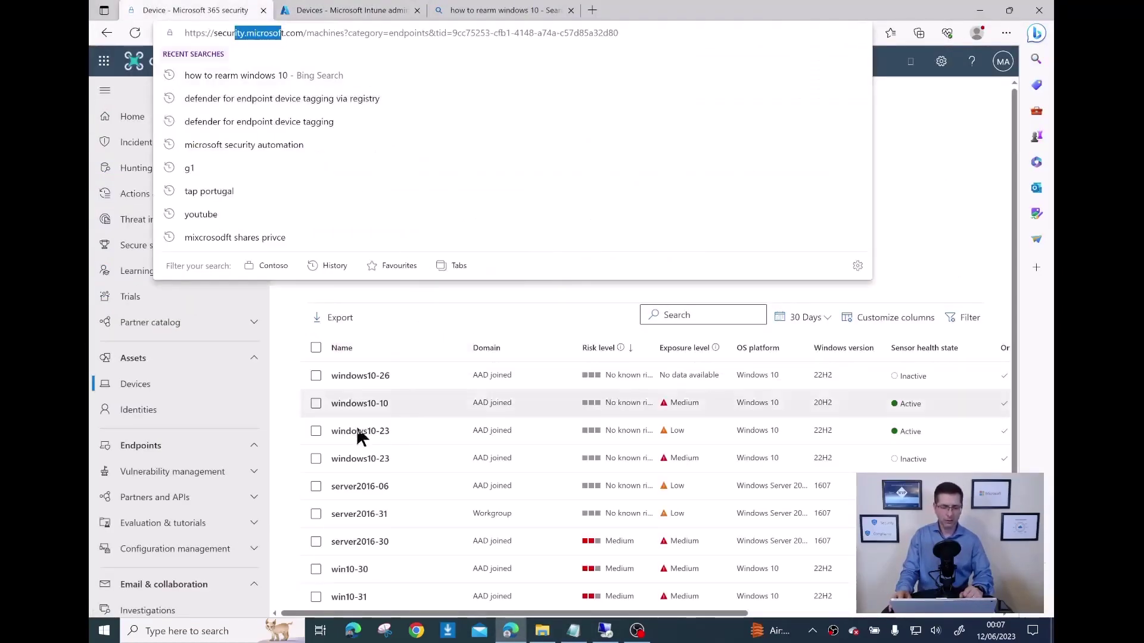
{"action": "left_click", "coordinate": [916, 188]}
{"action": "scroll", "coordinate": [509, 435], "scroll_direction": "down", "scroll_amount": 1}
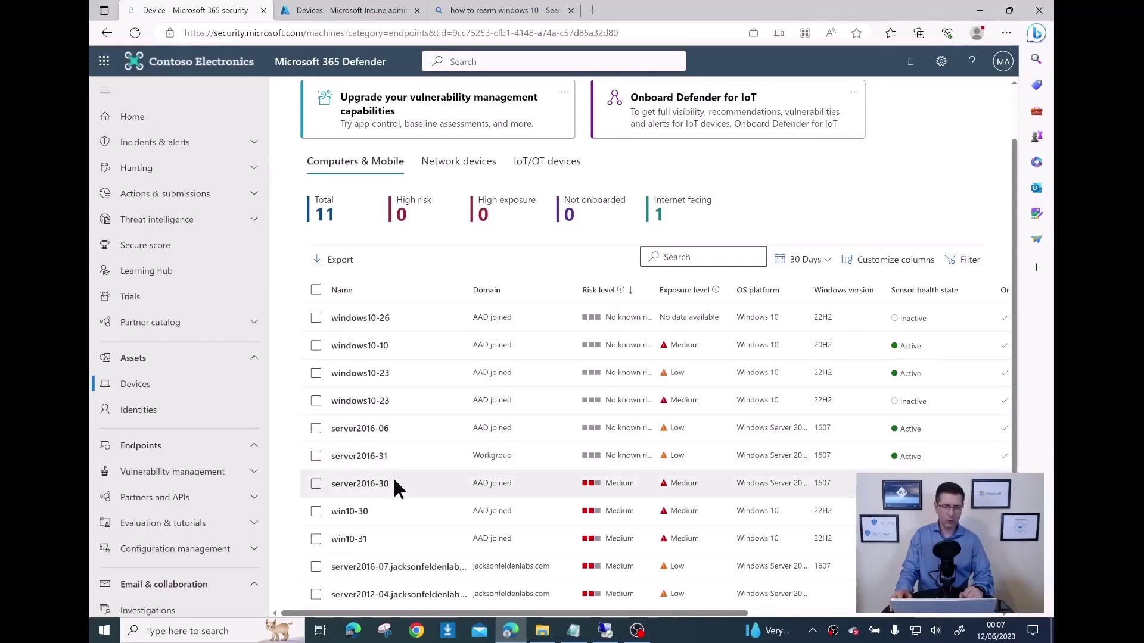
{"action": "left_click_drag", "start_coordinate": [455, 615], "coordinate": [696, 614]}
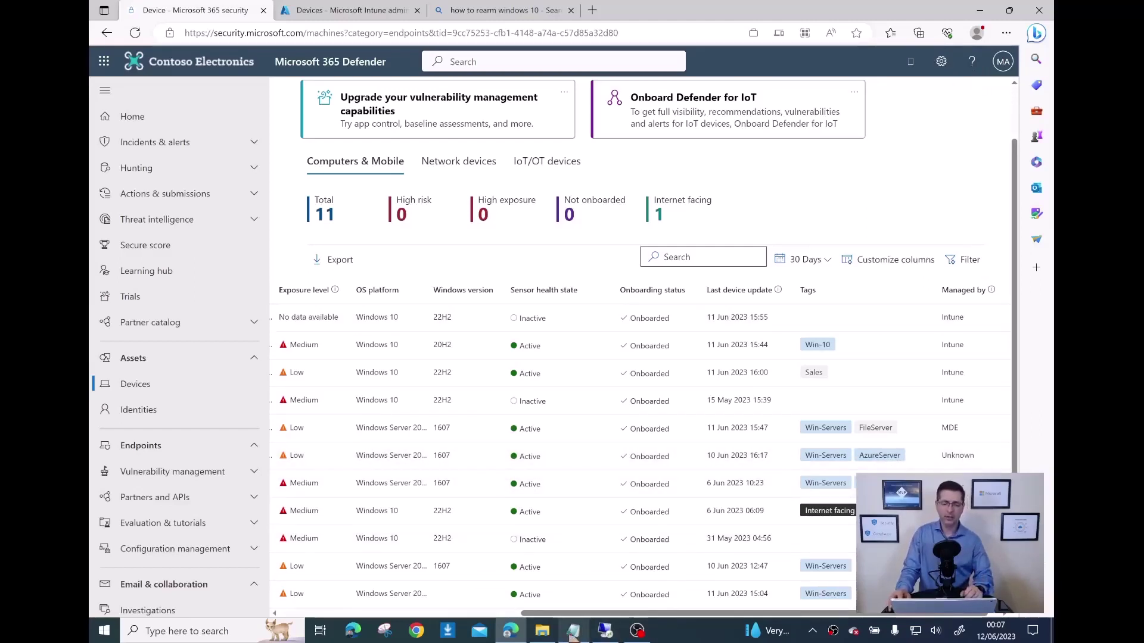
Step: Look up the registry-tagged Server2016-06 in the Notepad notes and examine its tags in the Microsoft 365 Defender device list
{"action": "left_click", "coordinate": [978, 13]}
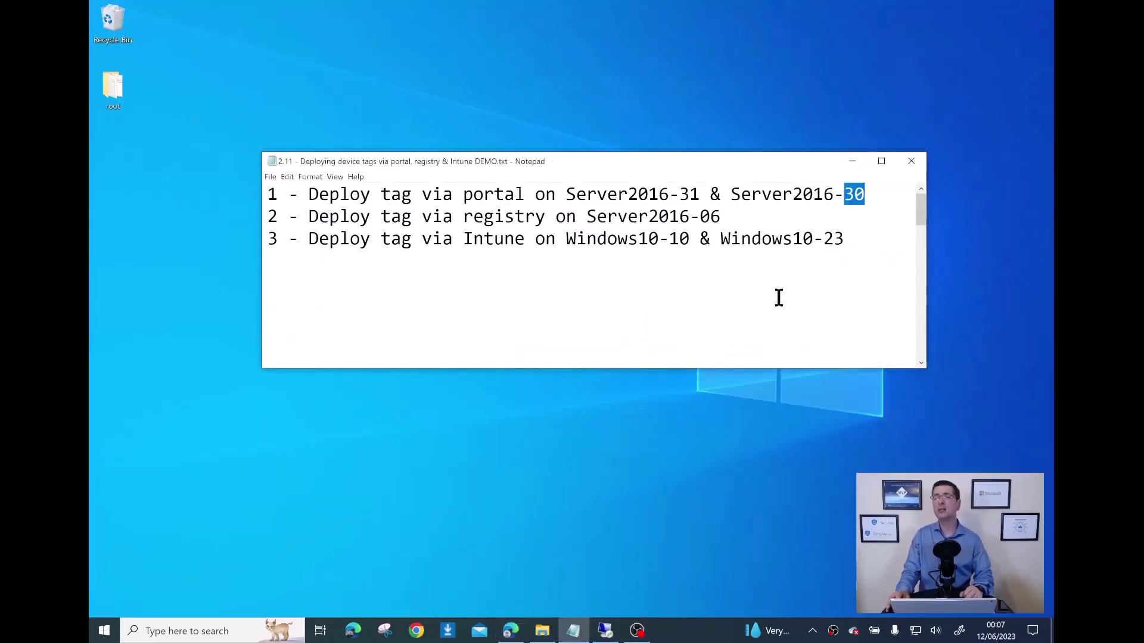
{"action": "left_click_drag", "start_coordinate": [723, 216], "coordinate": [588, 212]}
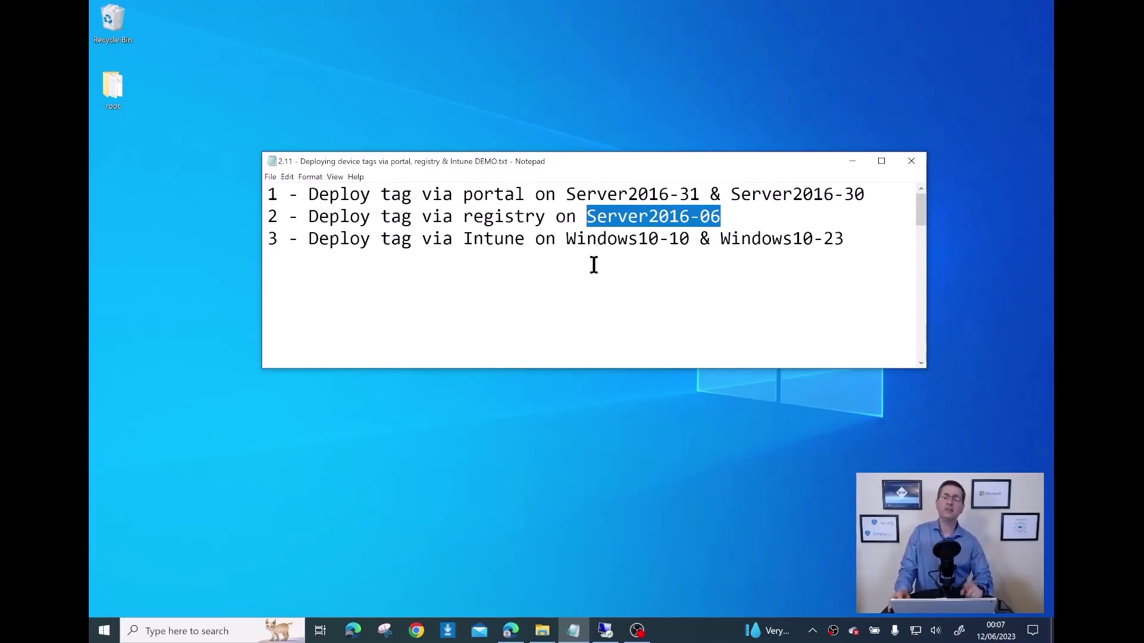
{"action": "left_click", "coordinate": [608, 253]}
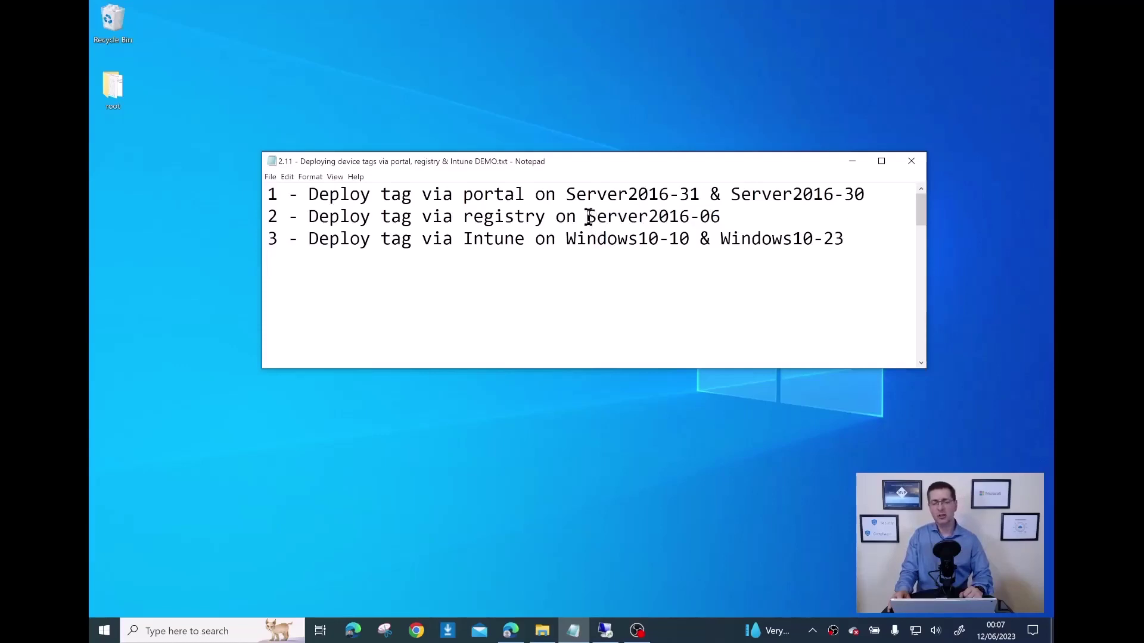
{"action": "left_click_drag", "start_coordinate": [698, 216], "coordinate": [730, 213]}
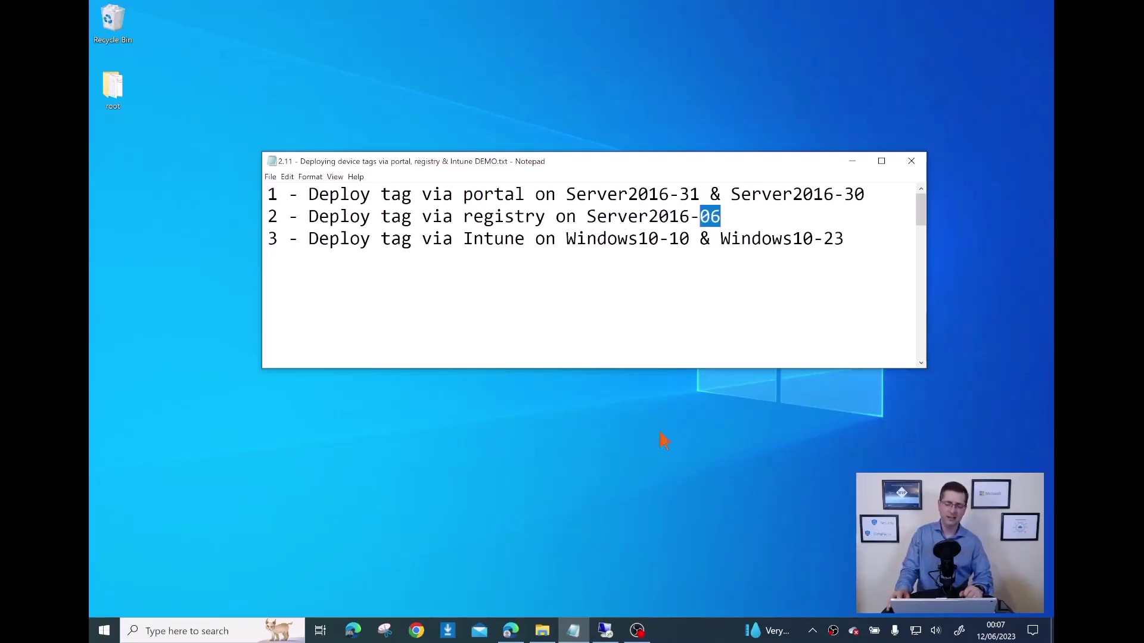
{"action": "left_click", "coordinate": [511, 632]}
{"action": "left_click_drag", "start_coordinate": [570, 614], "coordinate": [329, 615]}
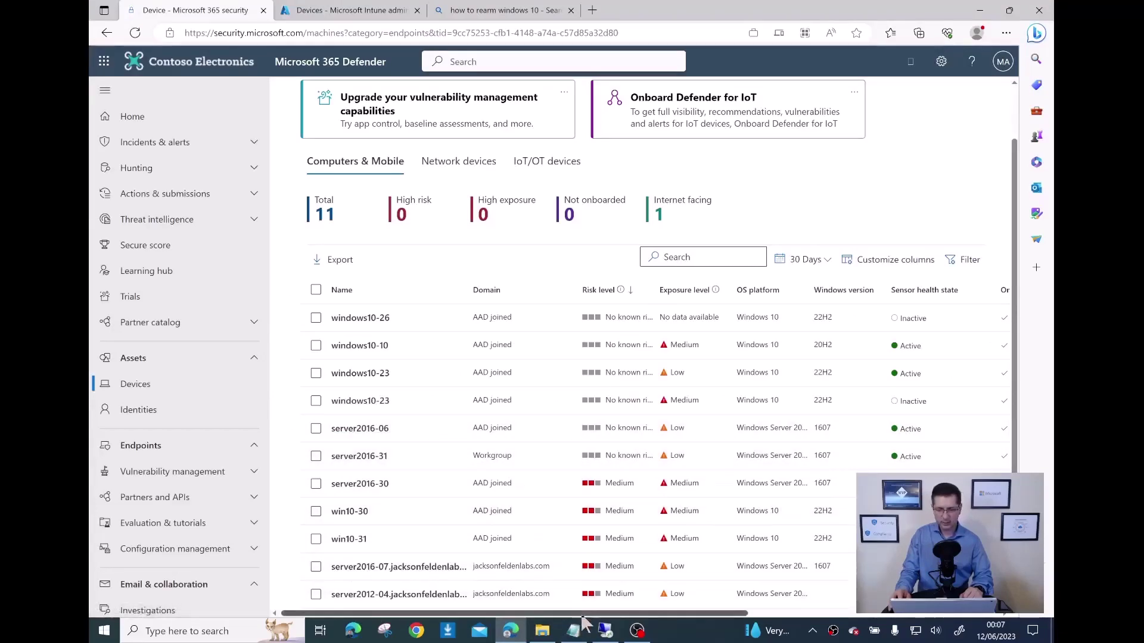
{"action": "left_click_drag", "start_coordinate": [582, 615], "coordinate": [809, 614]}
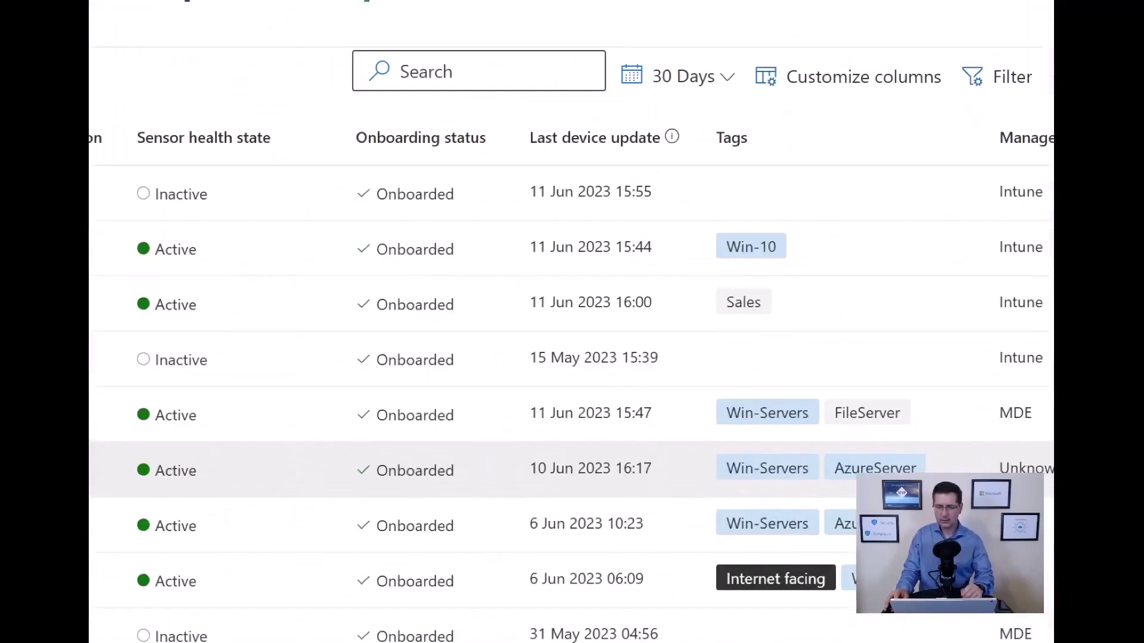
{"action": "left_click_drag", "start_coordinate": [829, 428], "coordinate": [898, 429]}
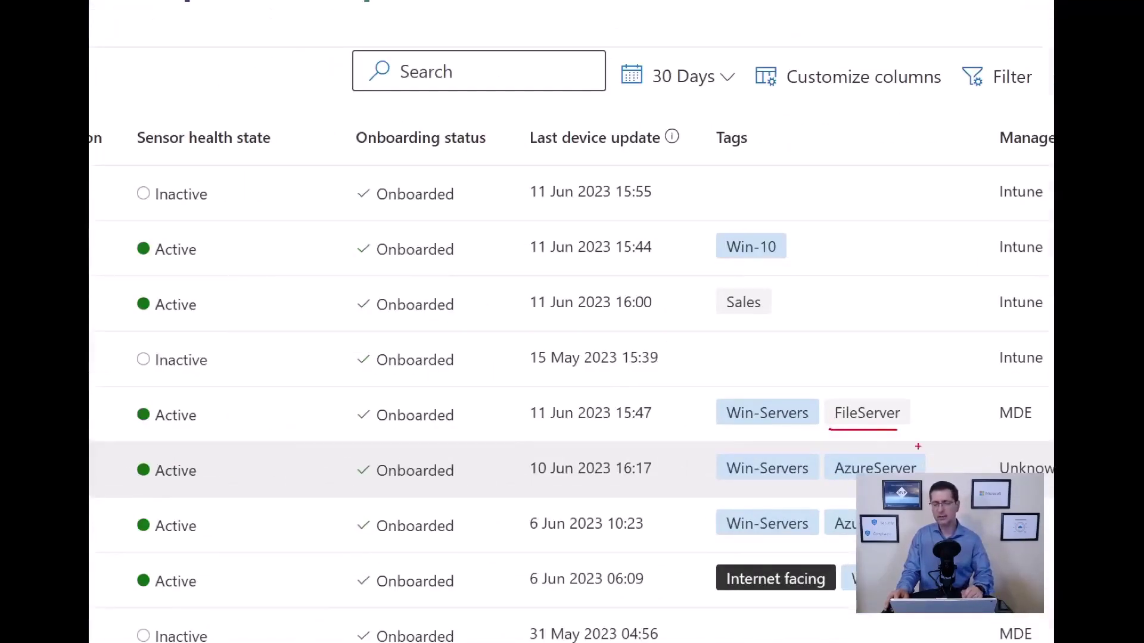
{"action": "left_click_drag", "start_coordinate": [928, 467], "coordinate": [947, 451]}
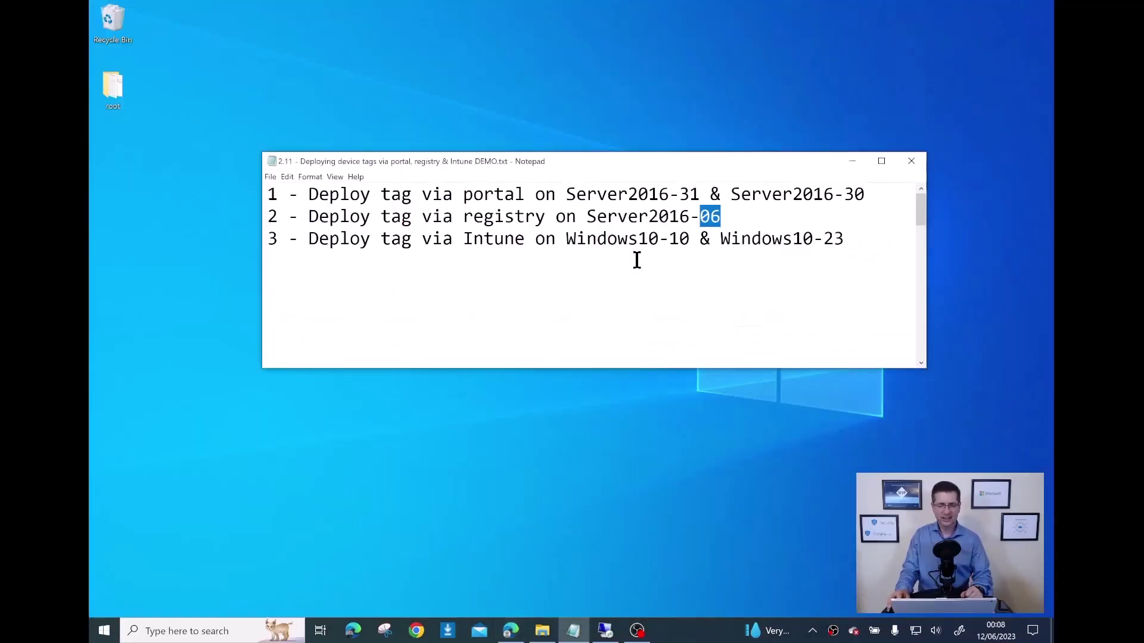
Step: Look up the Intune-tagged devices Windows10-10 and Windows10-23 in the third line of the Notepad notes
{"action": "left_click", "coordinate": [638, 250]}
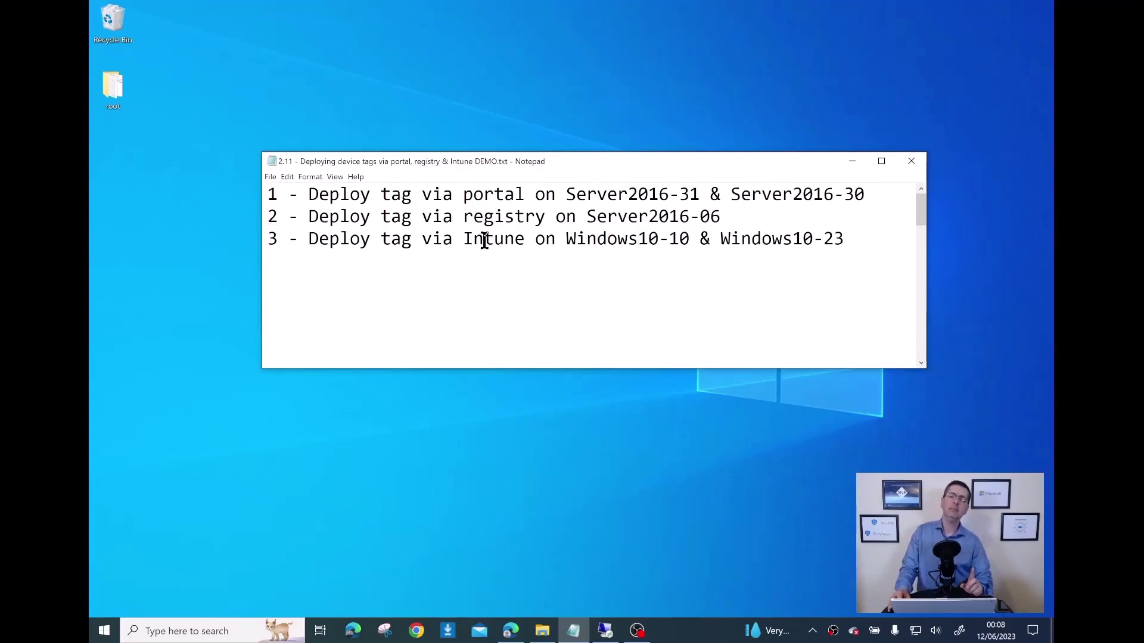
{"action": "left_click_drag", "start_coordinate": [464, 239], "coordinate": [695, 239]}
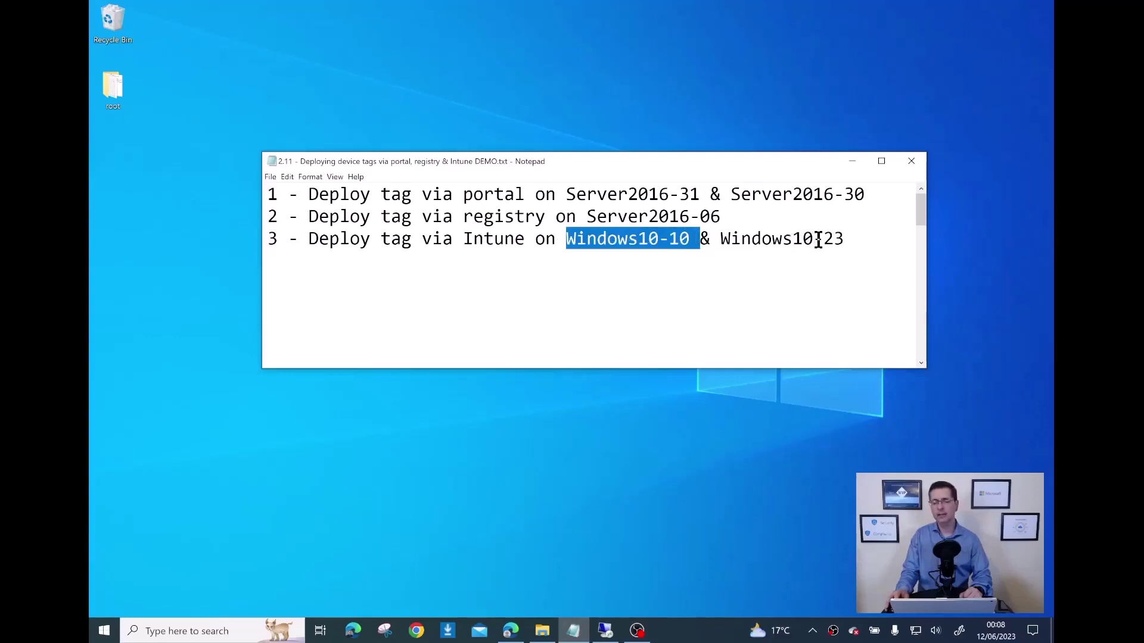
{"action": "left_click_drag", "start_coordinate": [823, 238], "coordinate": [846, 239]}
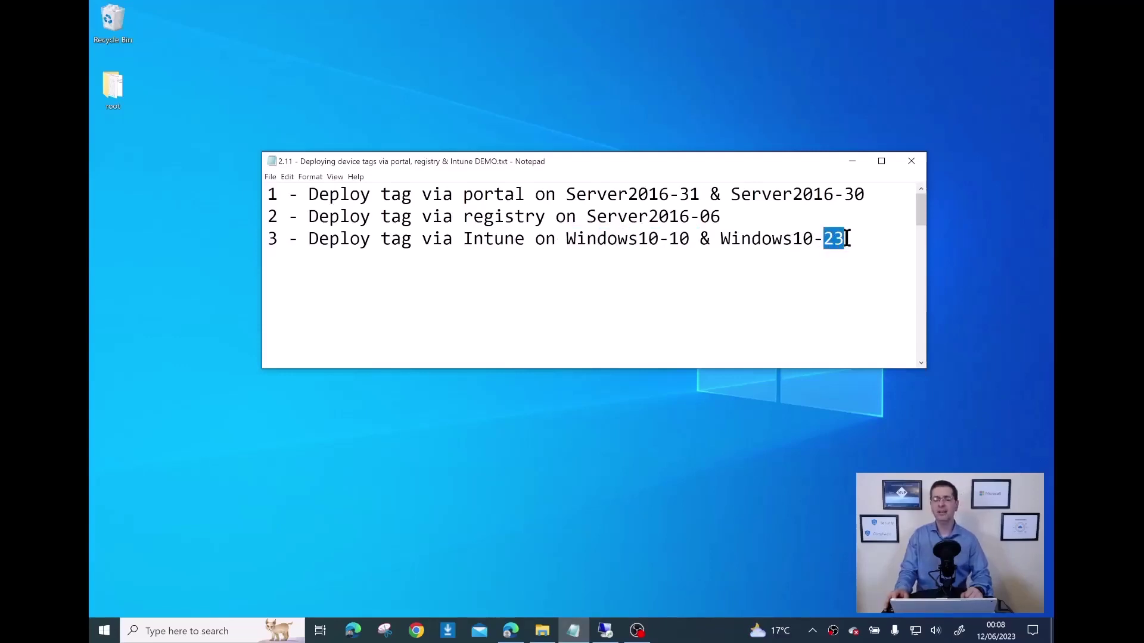
{"action": "left_click", "coordinate": [847, 241]}
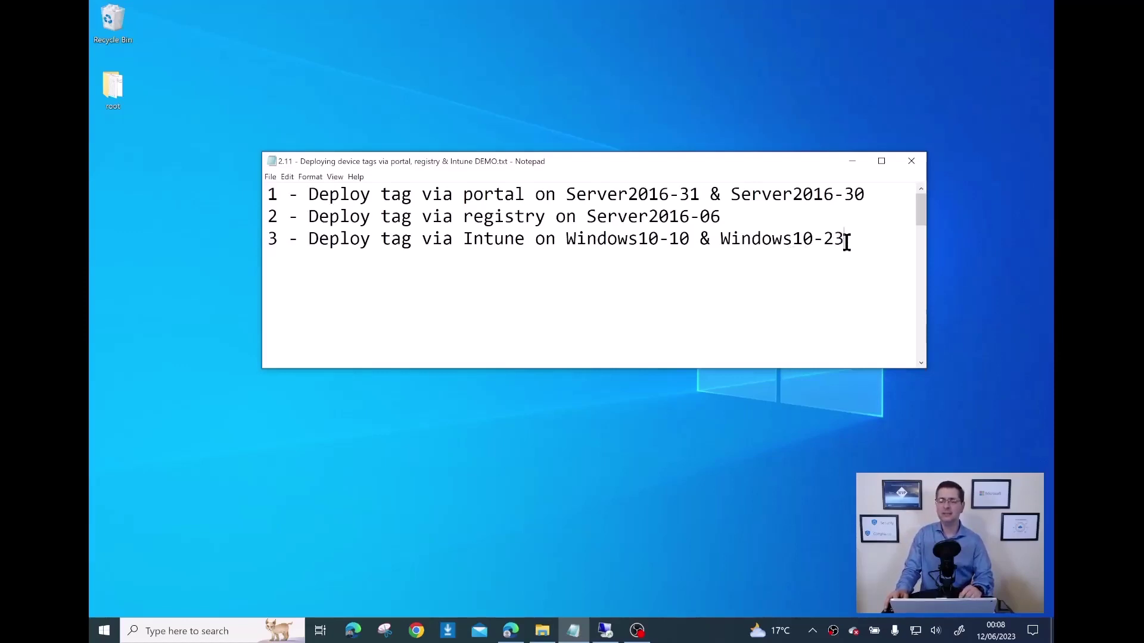
{"action": "left_click_drag", "start_coordinate": [847, 241], "coordinate": [822, 240]}
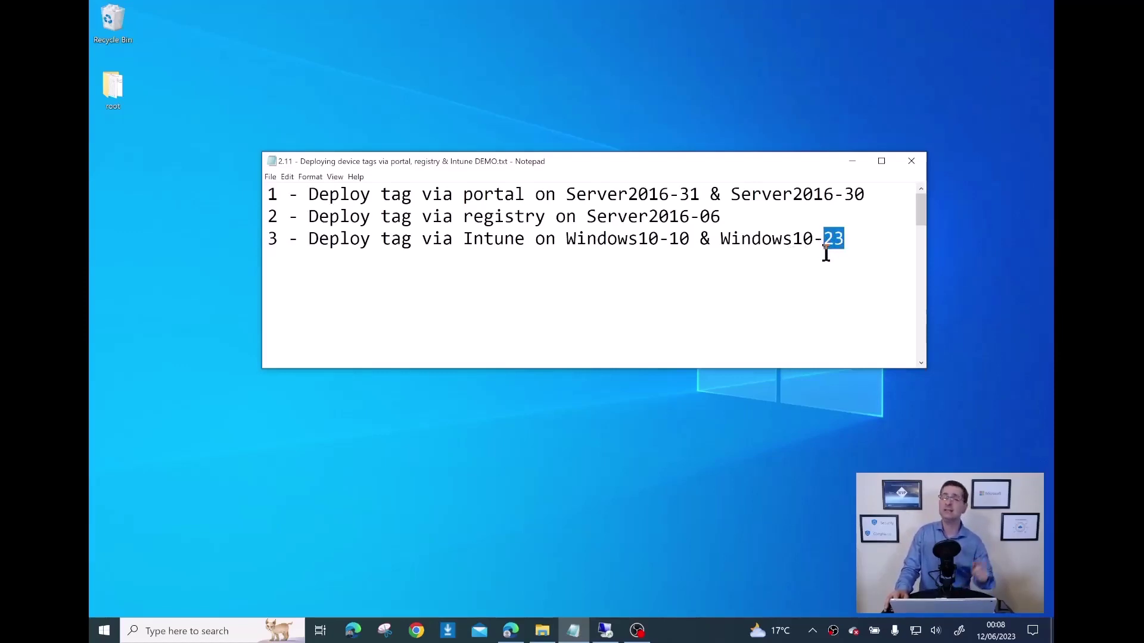
{"action": "left_click", "coordinate": [834, 244]}
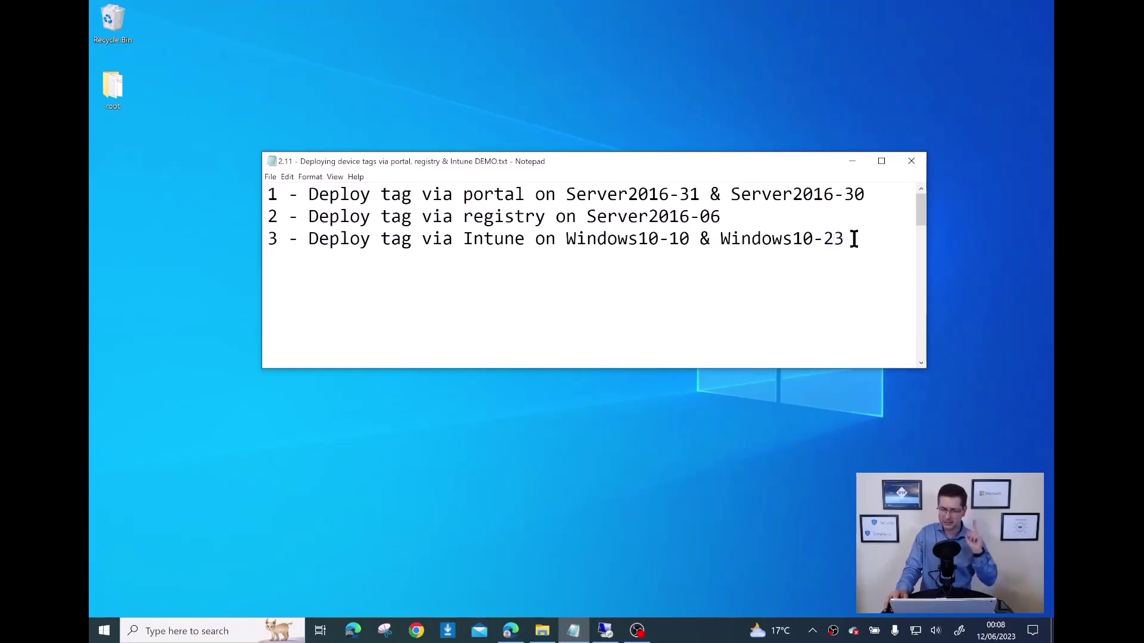
{"action": "left_click_drag", "start_coordinate": [854, 239], "coordinate": [725, 237]}
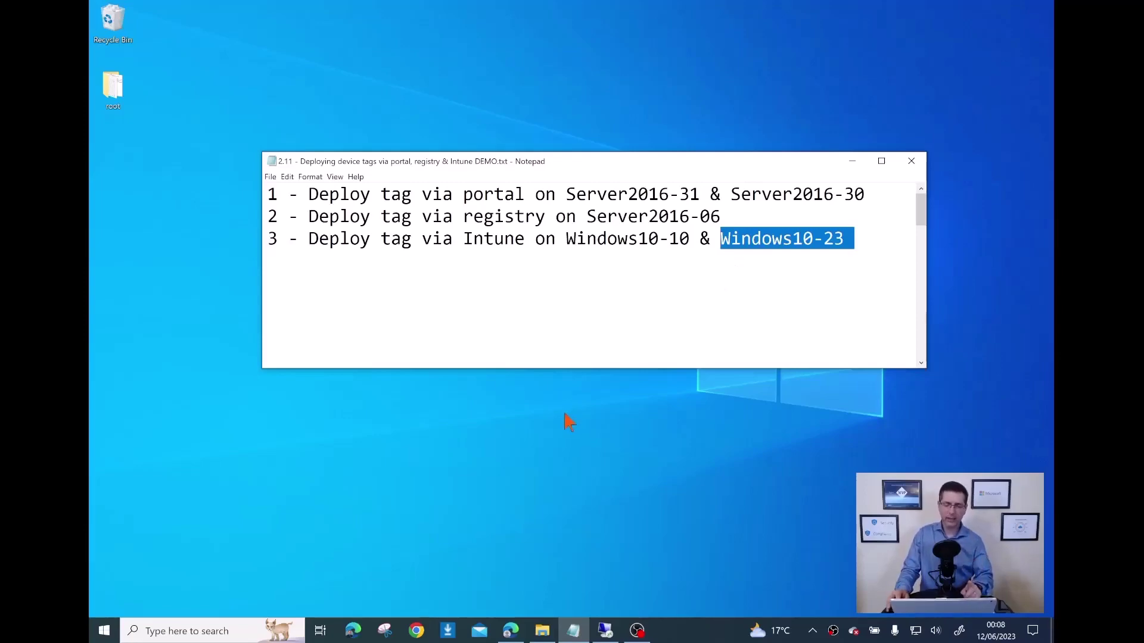
Step: Switch to the Intune admin center in the browser, open the Device Tag Sales profile and view its device and user check-in report
{"action": "left_click", "coordinate": [511, 630]}
{"action": "left_click", "coordinate": [334, 11]}
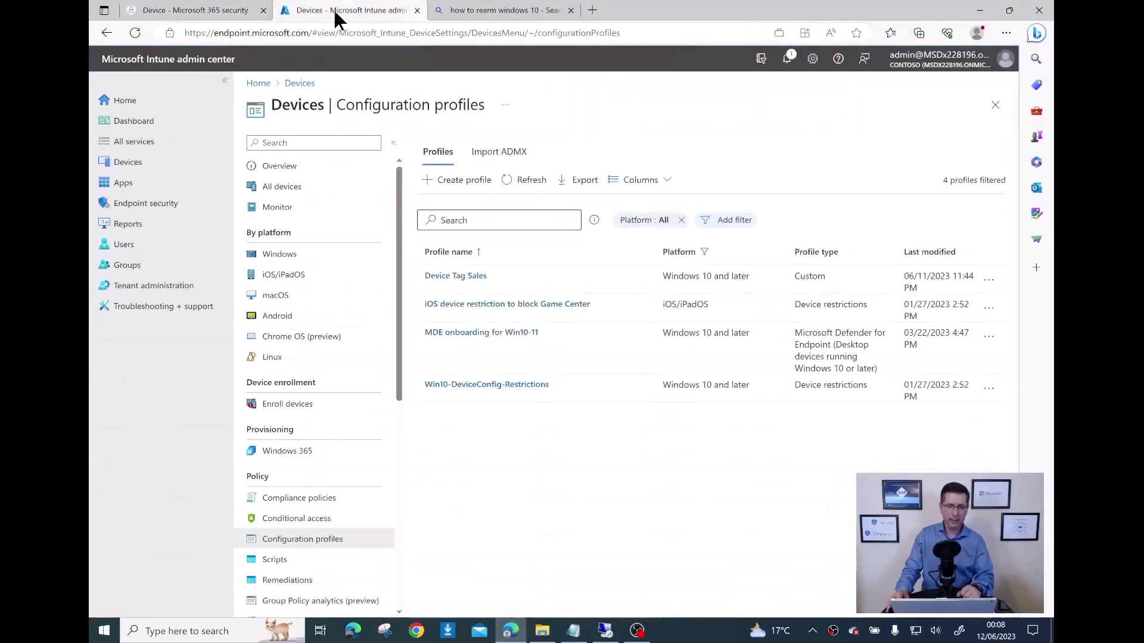
{"action": "left_click", "coordinate": [216, 34]}
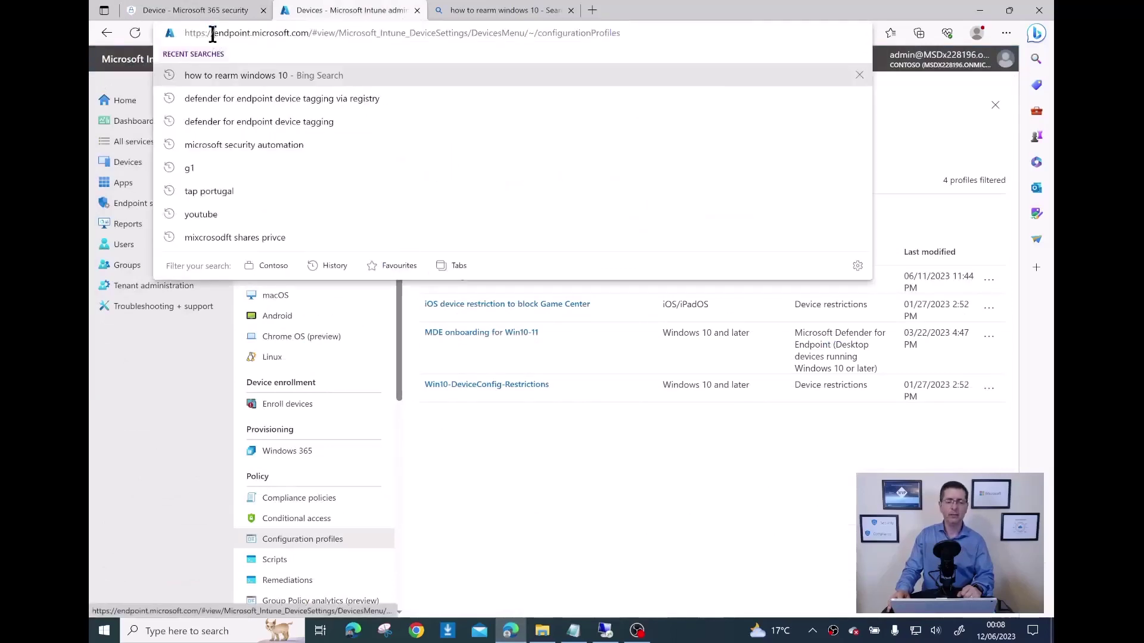
{"action": "left_click_drag", "start_coordinate": [212, 37], "coordinate": [287, 35]}
{"action": "left_click", "coordinate": [631, 511]}
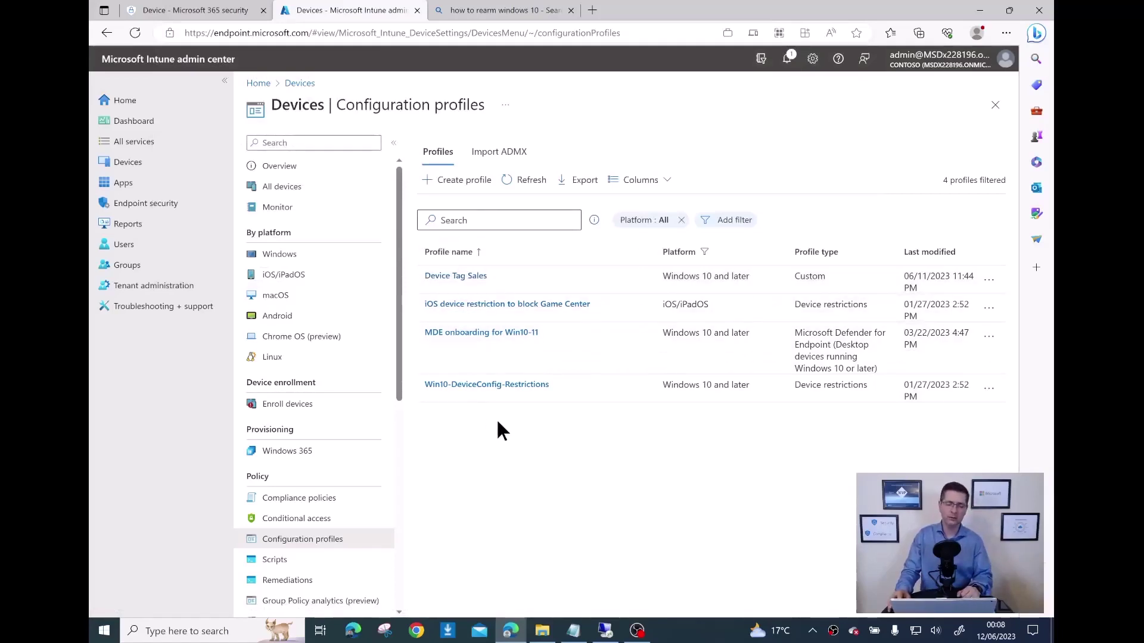
{"action": "left_click", "coordinate": [469, 277]}
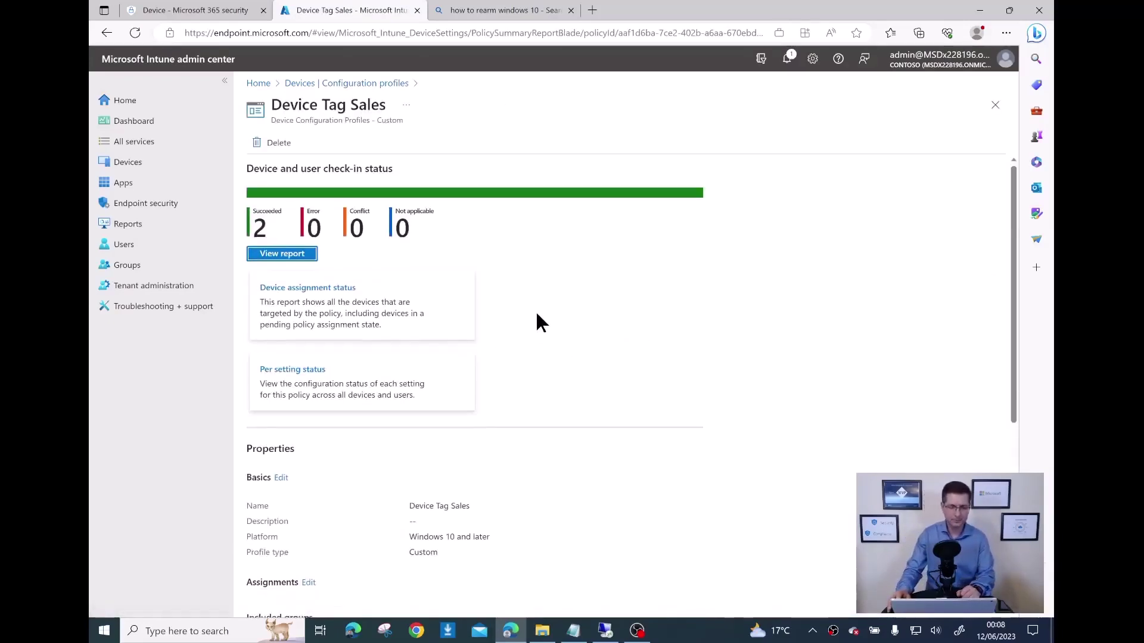
{"action": "scroll", "coordinate": [534, 446], "scroll_direction": "down", "scroll_amount": 2}
{"action": "scroll", "coordinate": [536, 459], "scroll_direction": "up", "scroll_amount": 2}
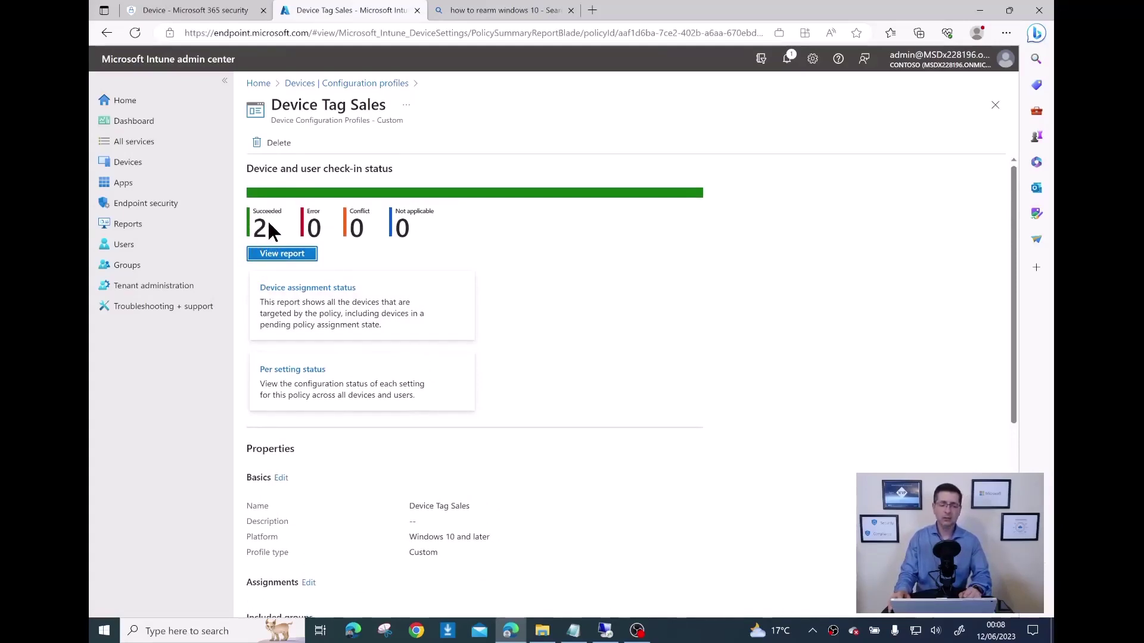
{"action": "left_click", "coordinate": [276, 258]}
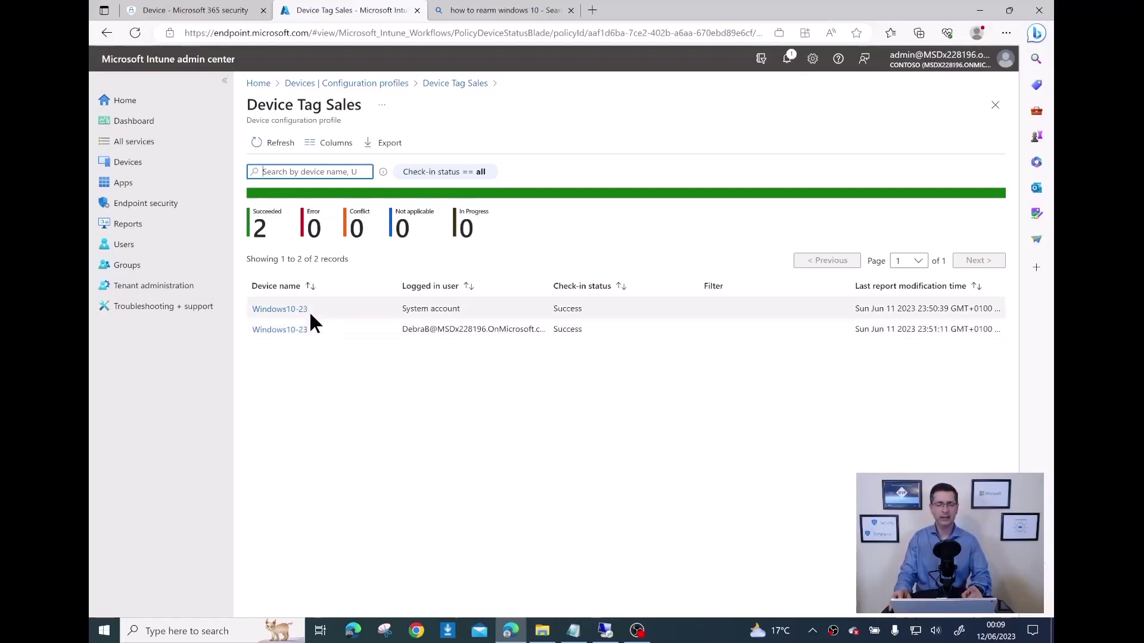
Step: Locate the active windows10-23 in the Microsoft 365 Defender device list and examine its tags
{"action": "left_click", "coordinate": [190, 18]}
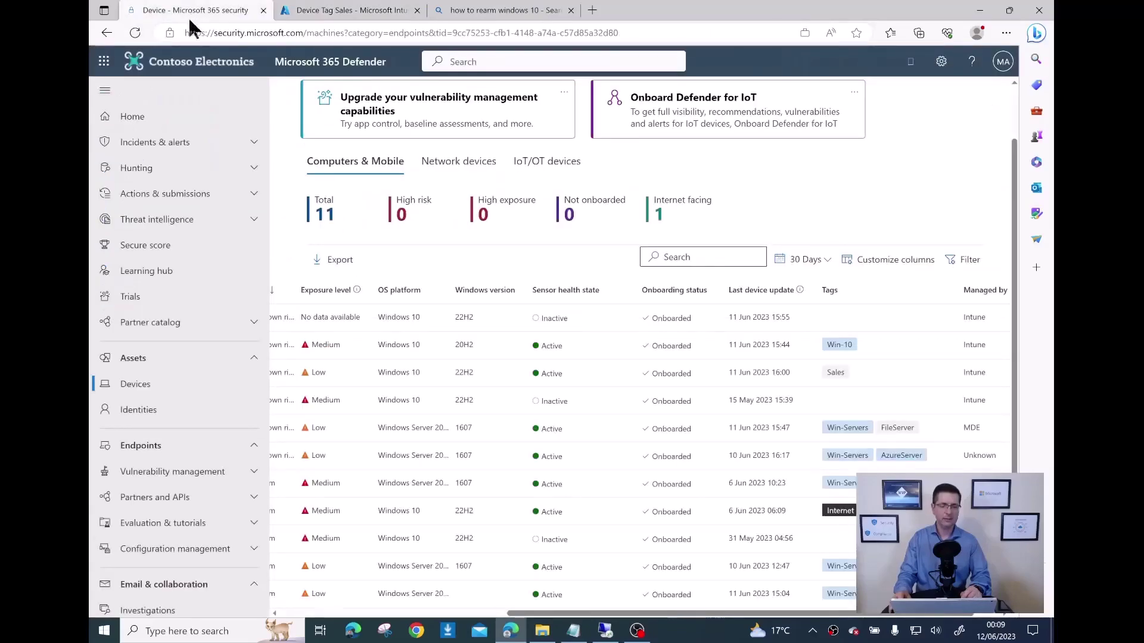
{"action": "left_click_drag", "start_coordinate": [530, 614], "coordinate": [304, 613]}
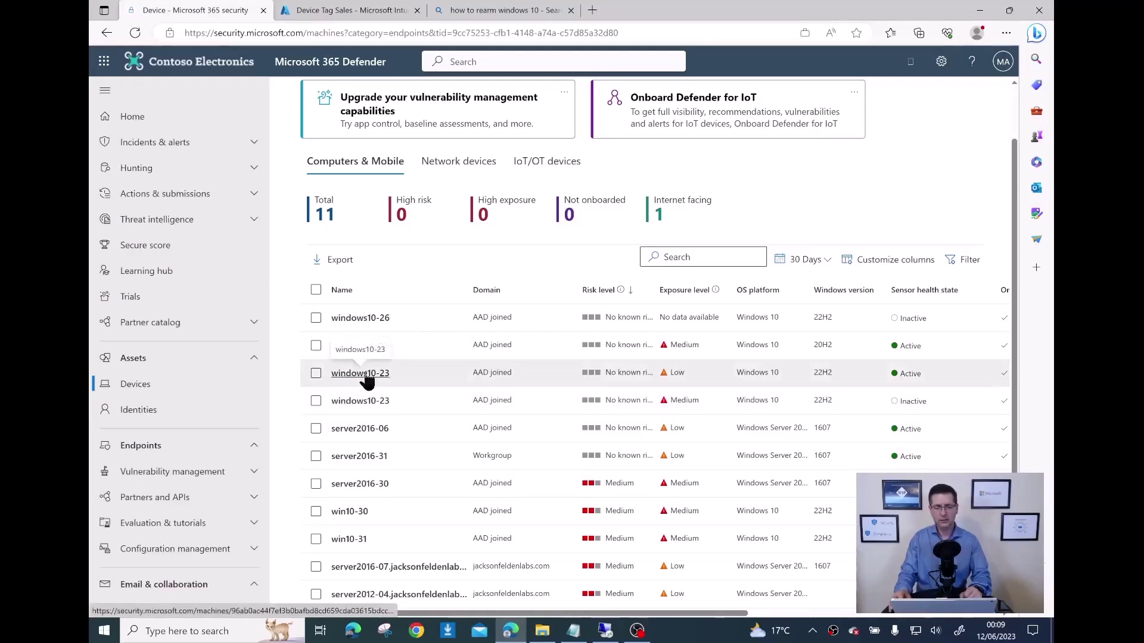
{"action": "left_click_drag", "start_coordinate": [586, 618], "coordinate": [809, 596]}
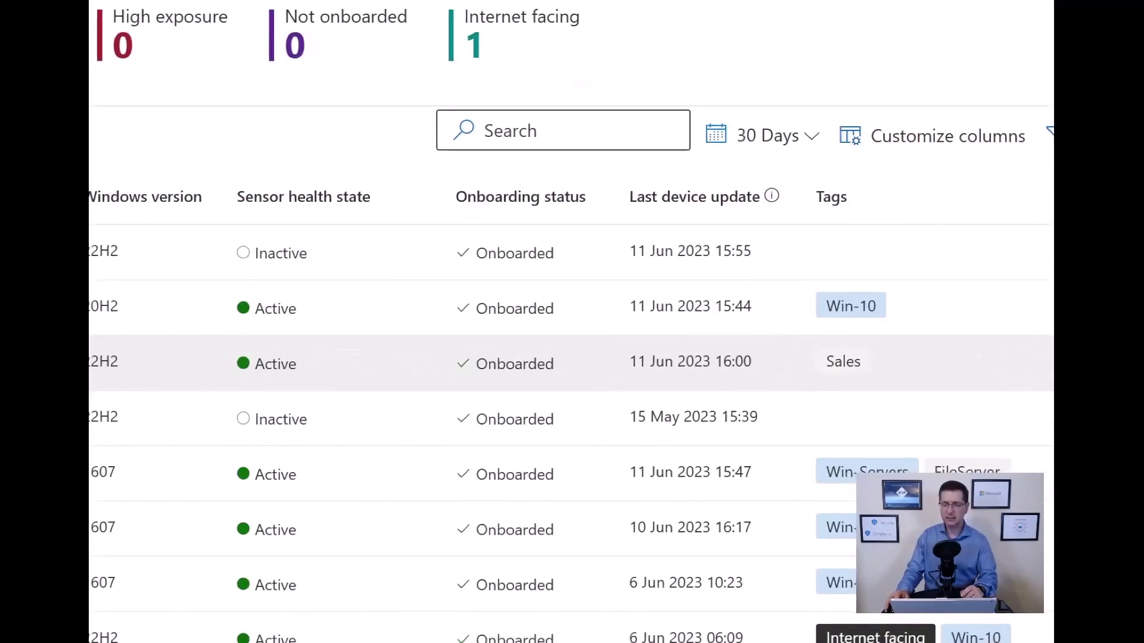
{"action": "mouse_move", "coordinate": [832, 382]}
{"action": "left_mouse_down"}
{"action": "mouse_move", "coordinate": [916, 345]}
{"action": "mouse_move", "coordinate": [830, 376]}
{"action": "mouse_move", "coordinate": [861, 375]}
{"action": "left_mouse_up"}
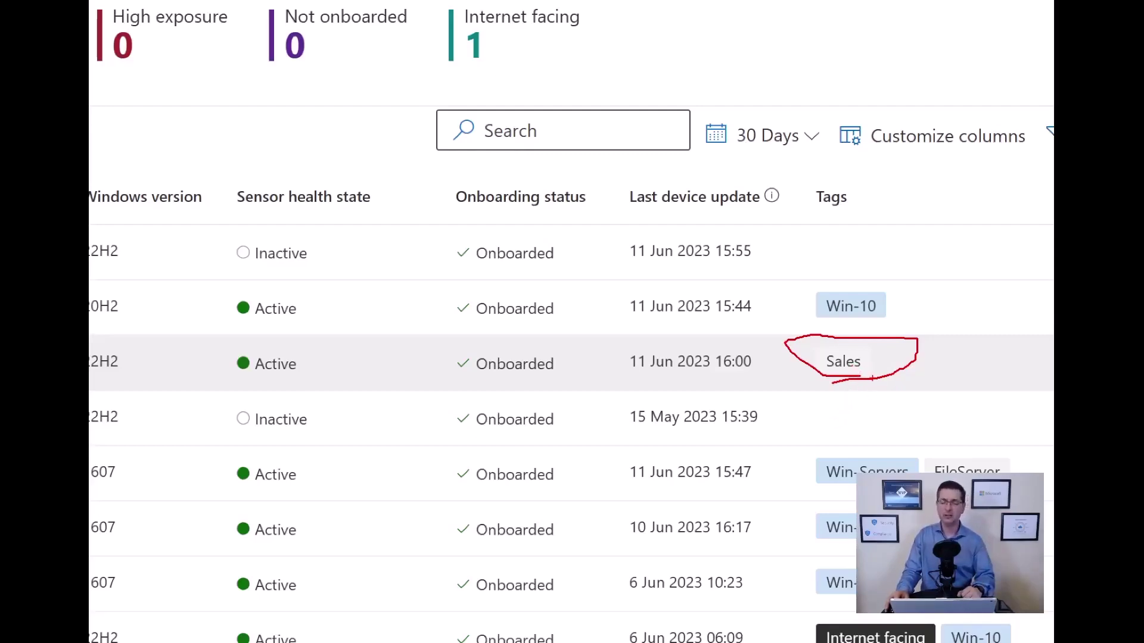
{"action": "key", "text": "Escape"}
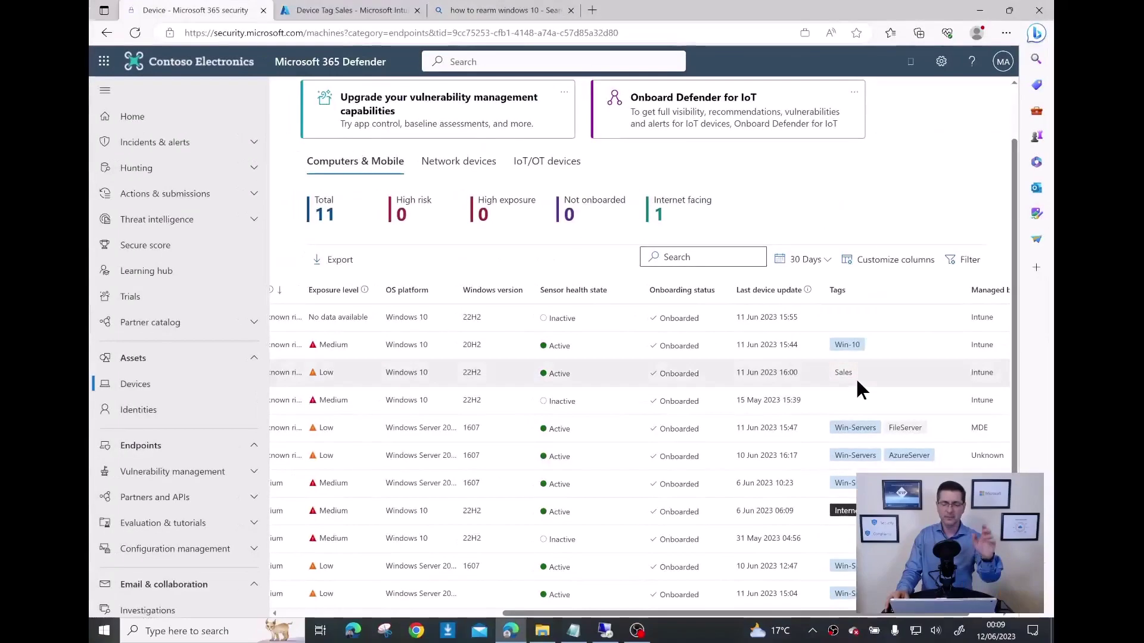
Step: Return to the Notepad notes and review the portal, registry and Intune methods of deploying device tags
{"action": "left_click", "coordinate": [980, 10]}
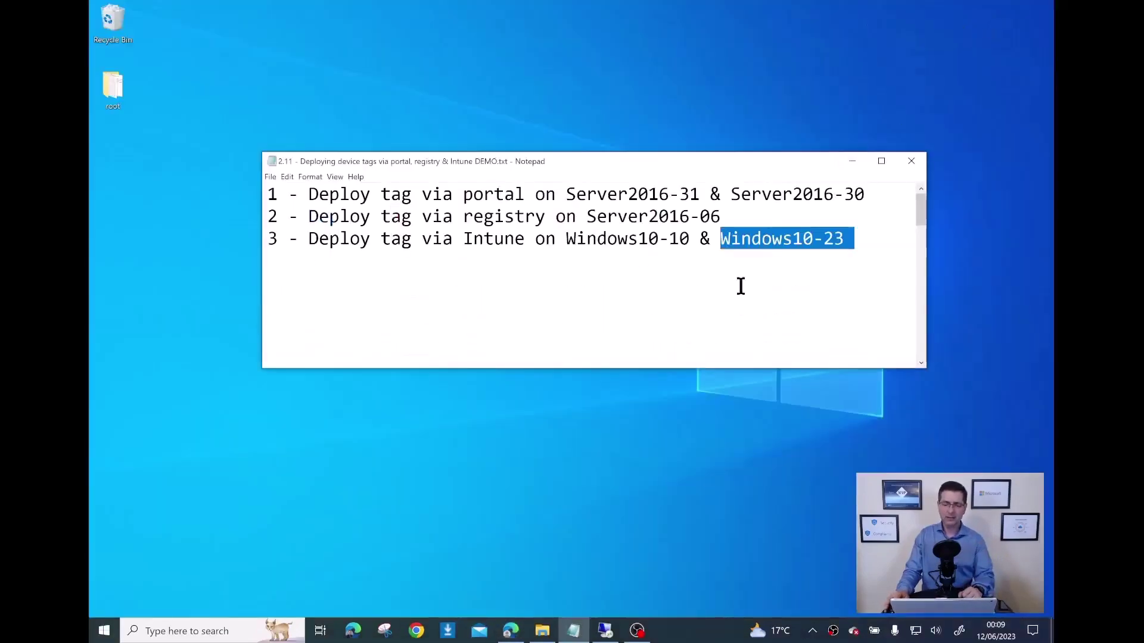
{"action": "left_click", "coordinate": [738, 284]}
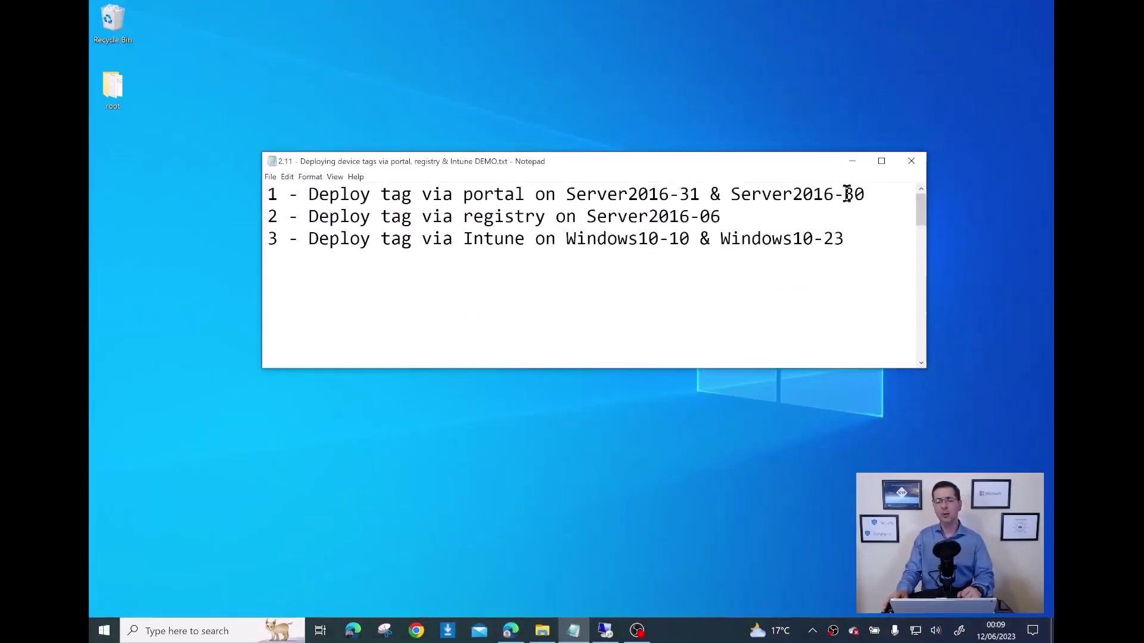
{"action": "left_click_drag", "start_coordinate": [431, 196], "coordinate": [582, 220]}
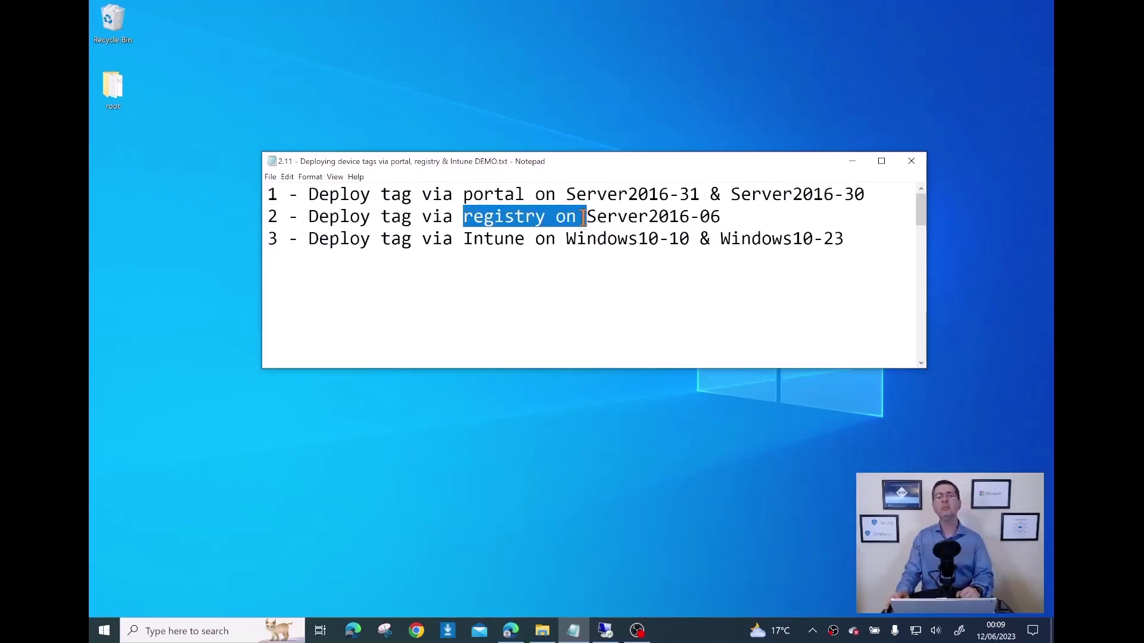
{"action": "left_click", "coordinate": [454, 241]}
{"action": "left_click_drag", "start_coordinate": [453, 241], "coordinate": [524, 240]}
{"action": "left_click", "coordinate": [526, 286]}
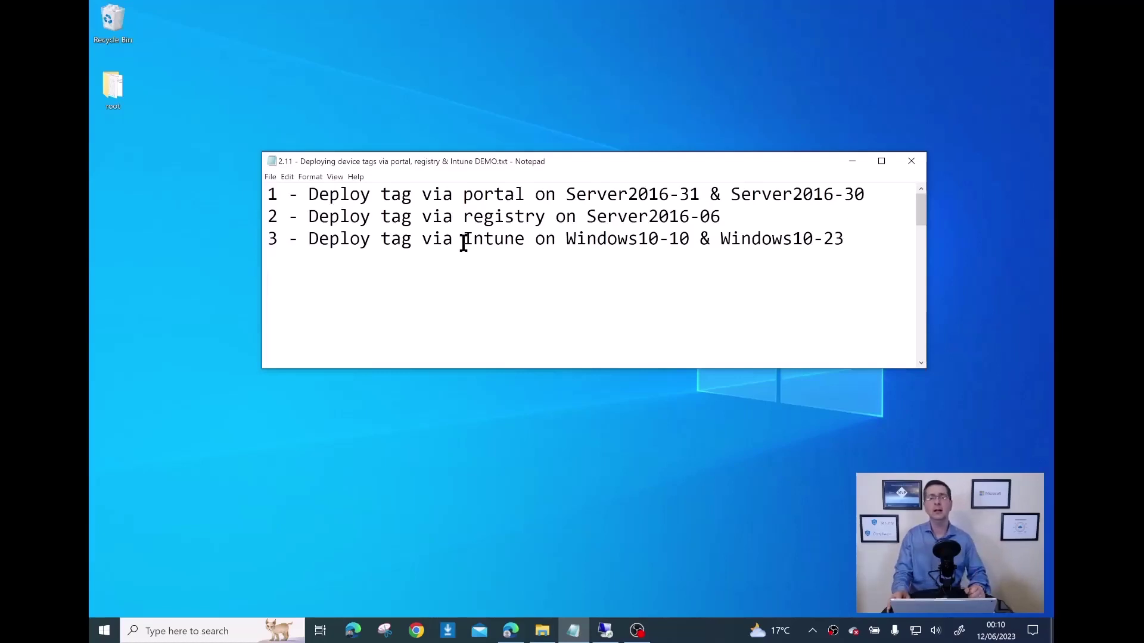
{"action": "left_click_drag", "start_coordinate": [464, 241], "coordinate": [525, 239]}
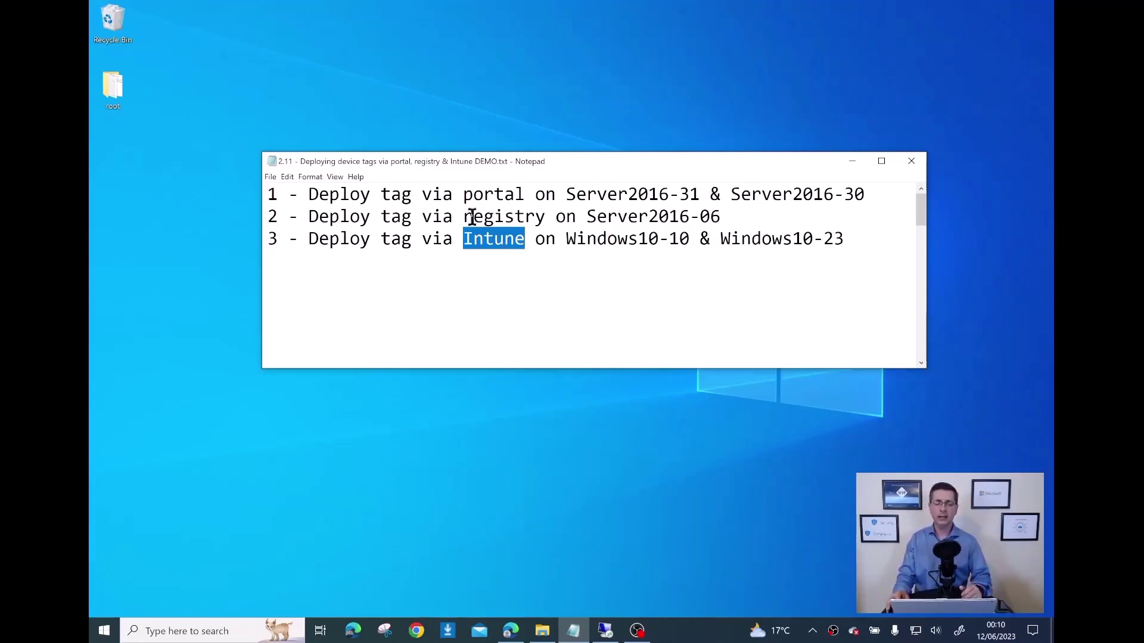
{"action": "left_click_drag", "start_coordinate": [463, 216], "coordinate": [556, 215]}
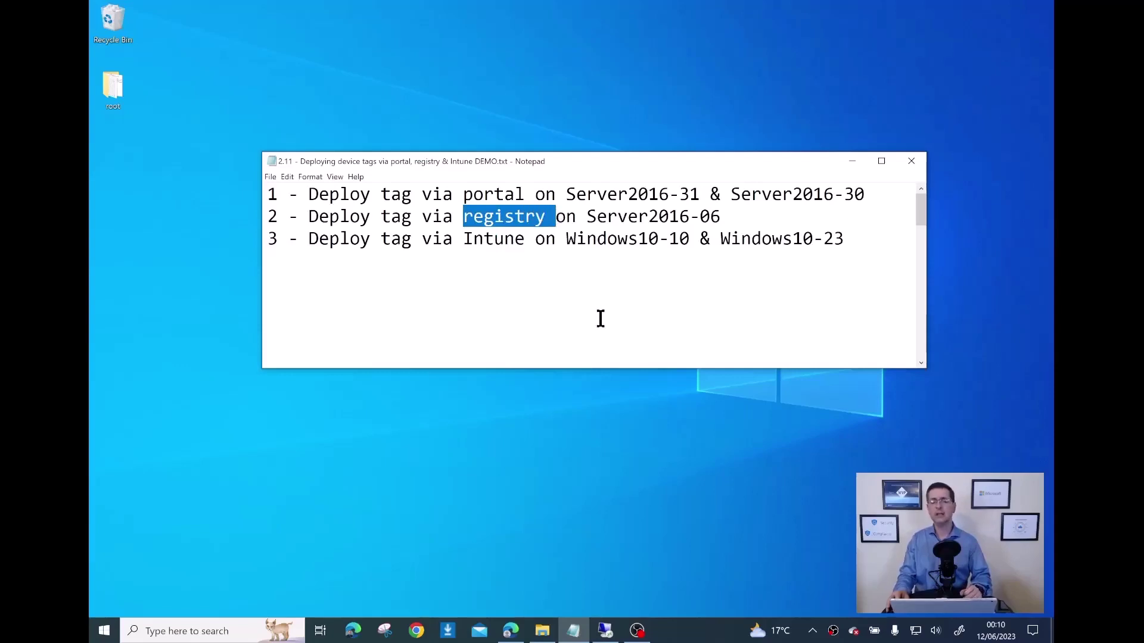